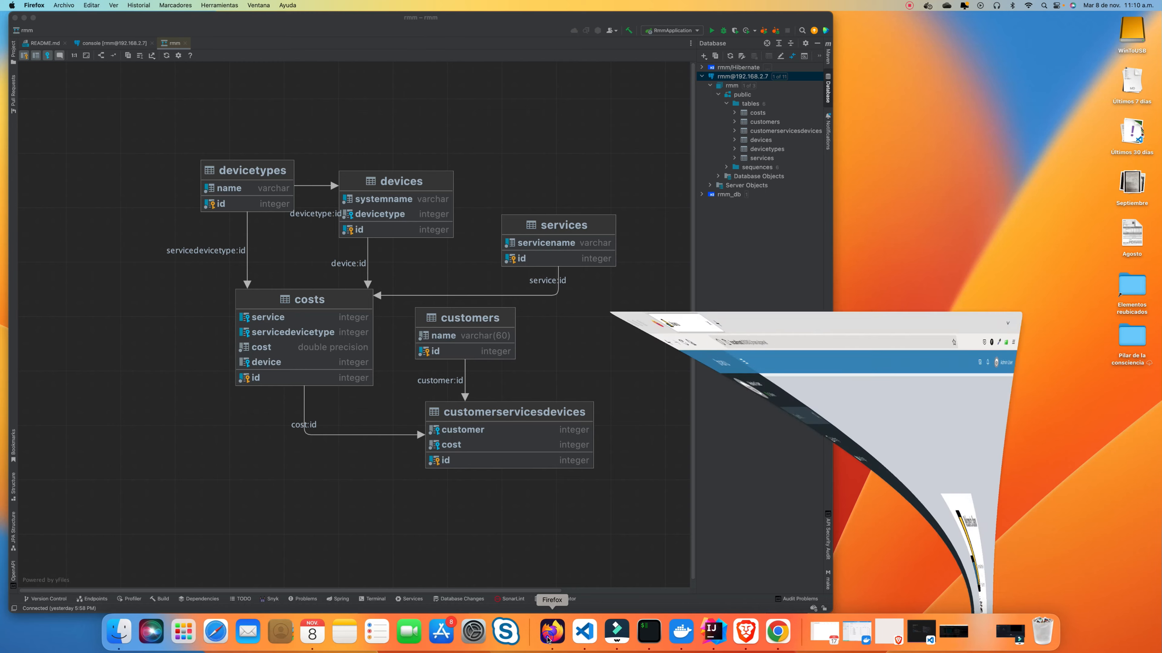
Add a JDBC connection of type PostgreSQL with the ID rmm and the description "Conection to RMM database"
left_click(293, 139)
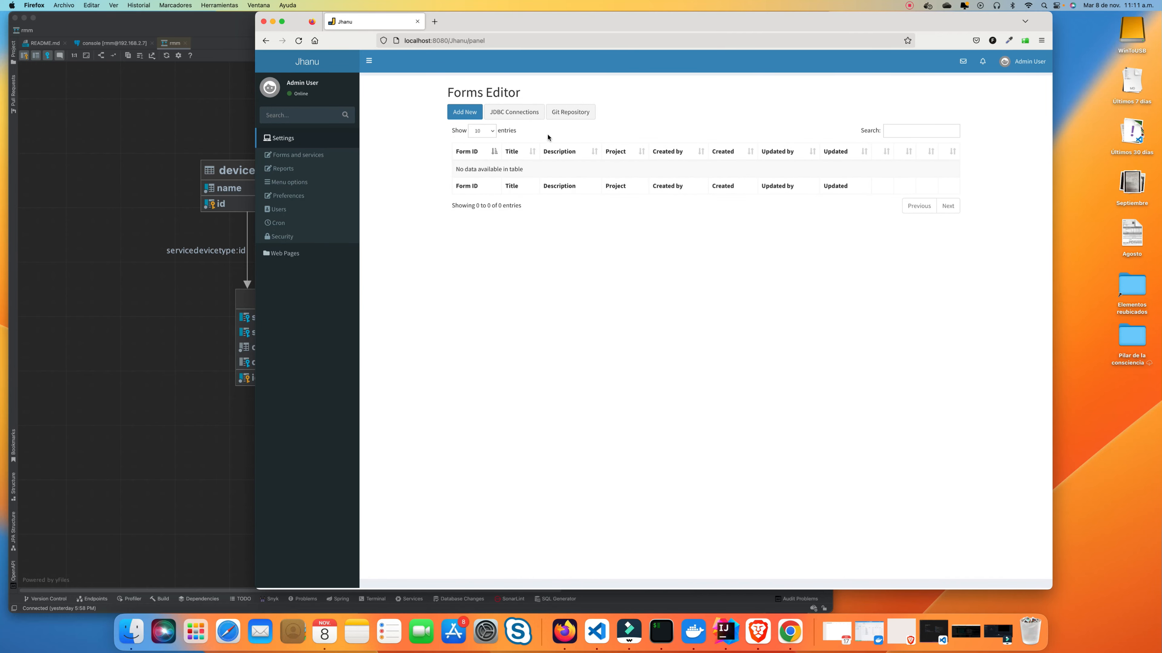
left_click(516, 114)
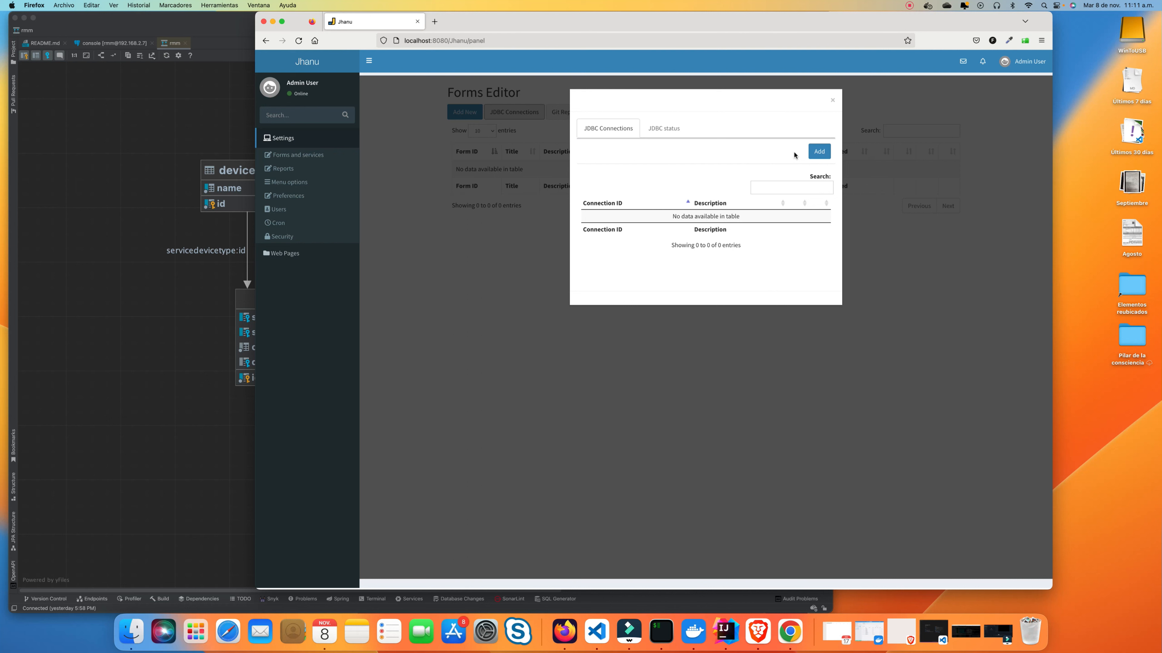
left_click(822, 153)
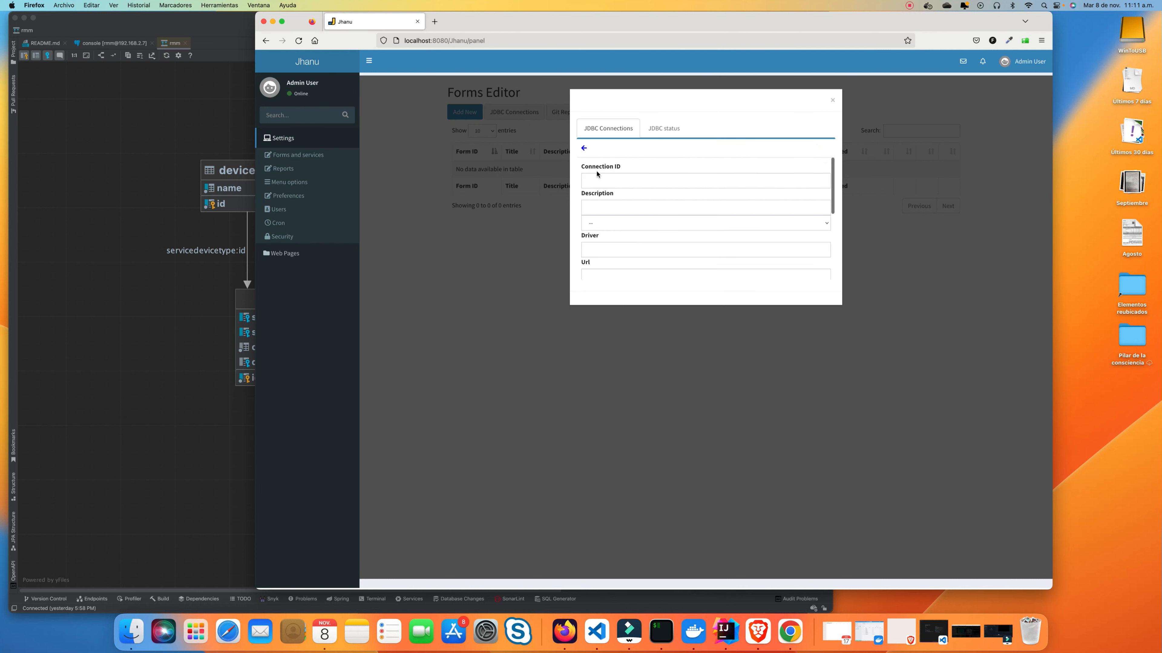
left_click(613, 180)
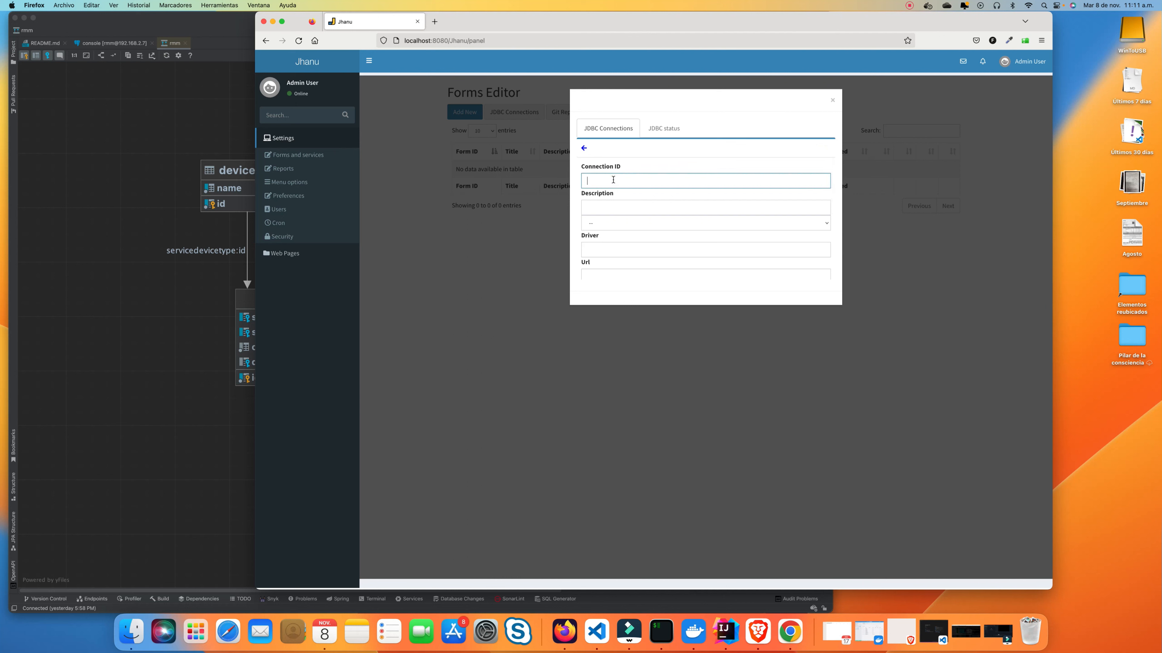
type("rmm")
left_click(602, 213)
type("Co")
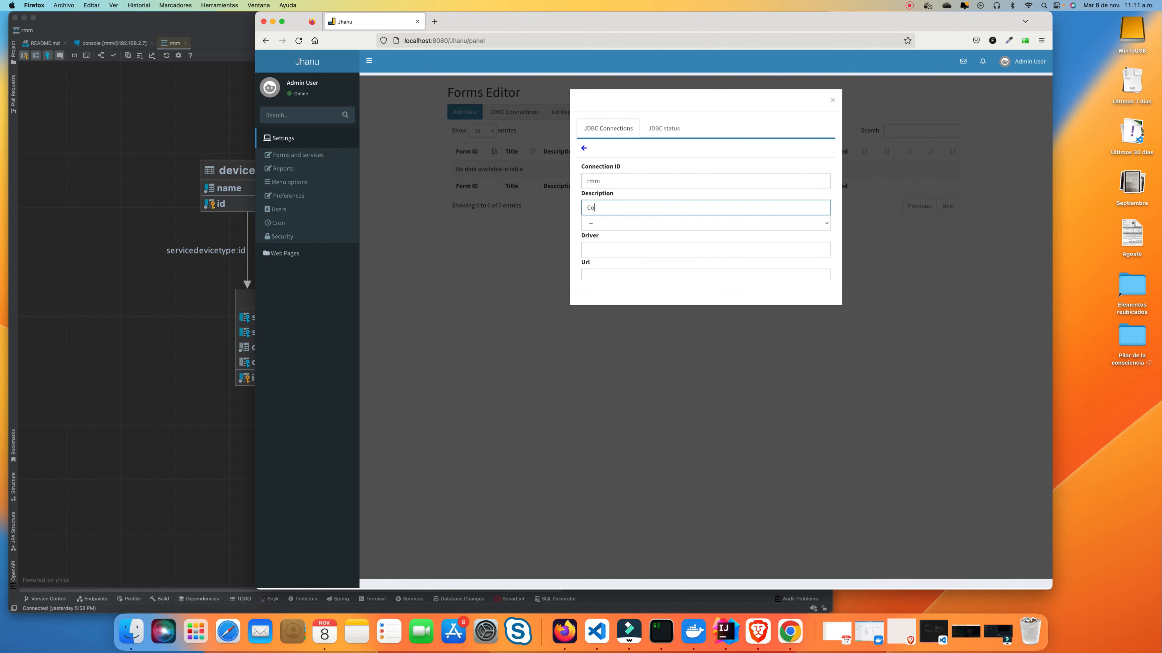
type("nection to RMM database")
left_click(601, 224)
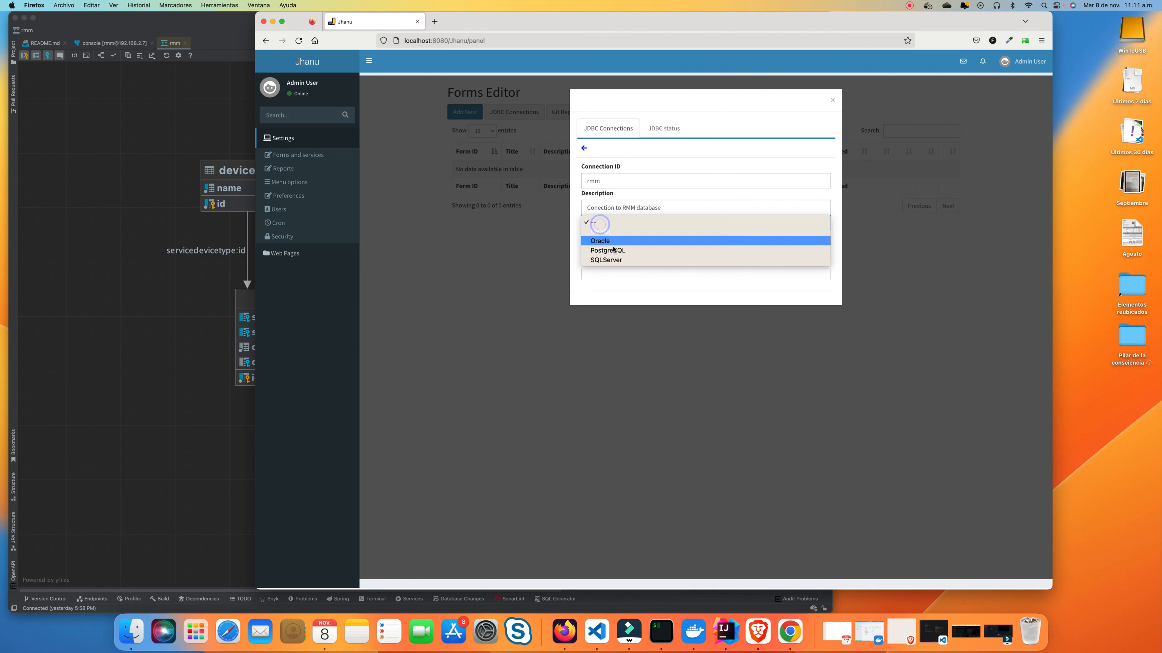
left_click(615, 250)
Set the connection URL to jdbc:postgresql://192.168.2.7:5432/rmm
scroll(645, 215, "down", 4)
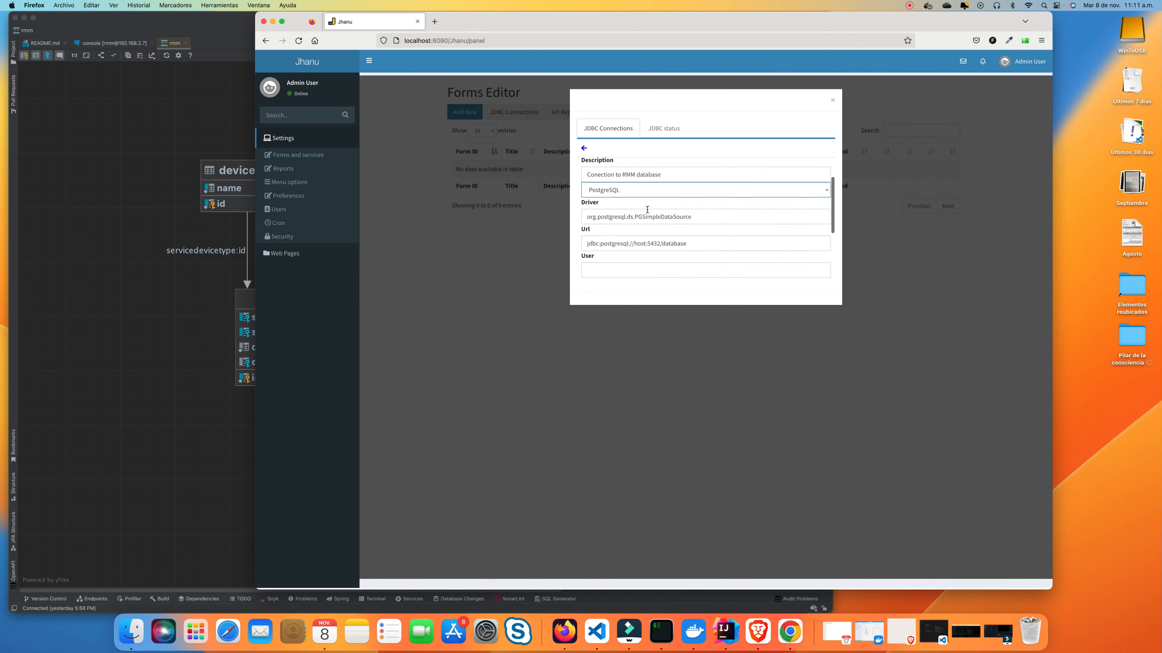
scroll(647, 210, "up", 1)
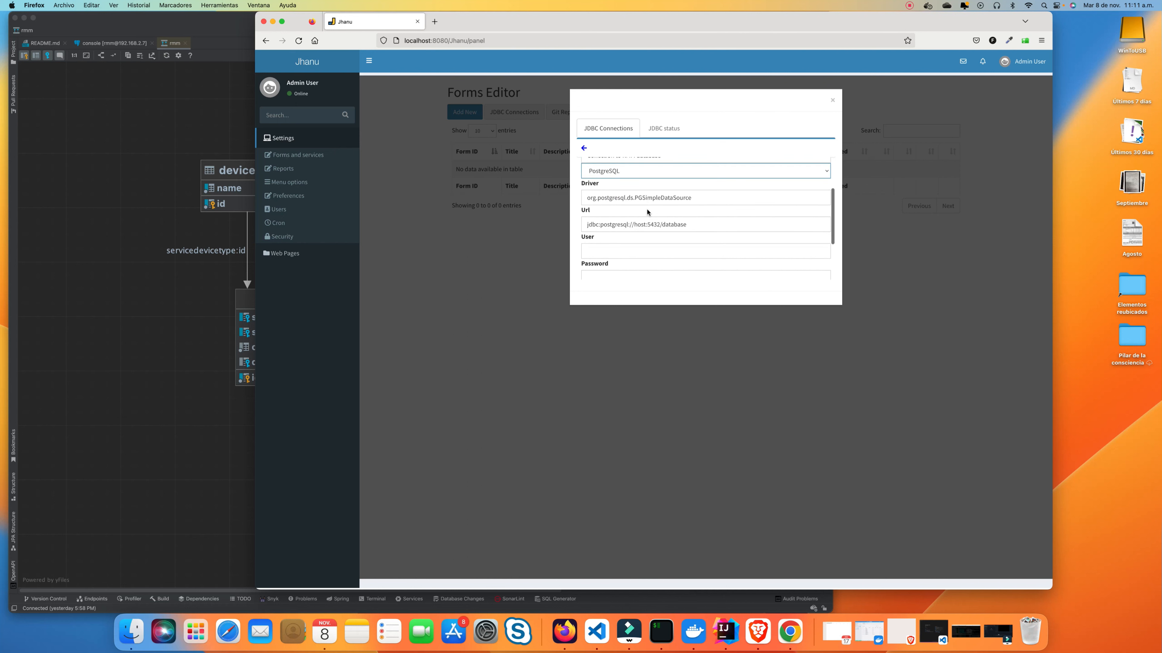
scroll(647, 210, "down", 1)
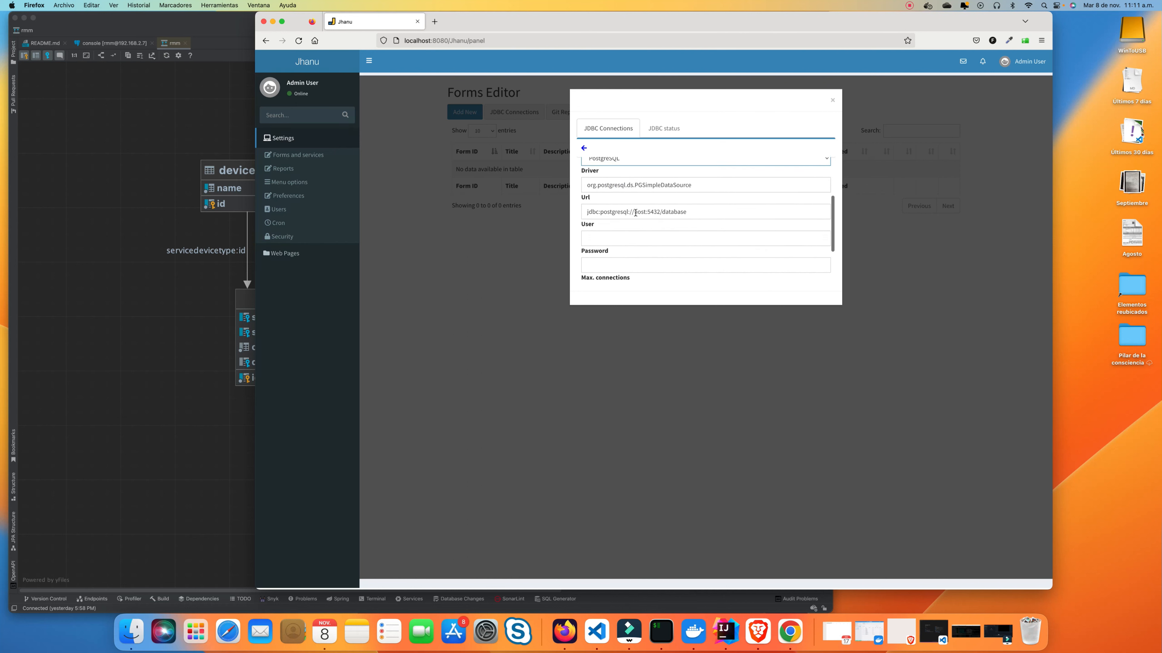
left_click(635, 212)
type("192.1")
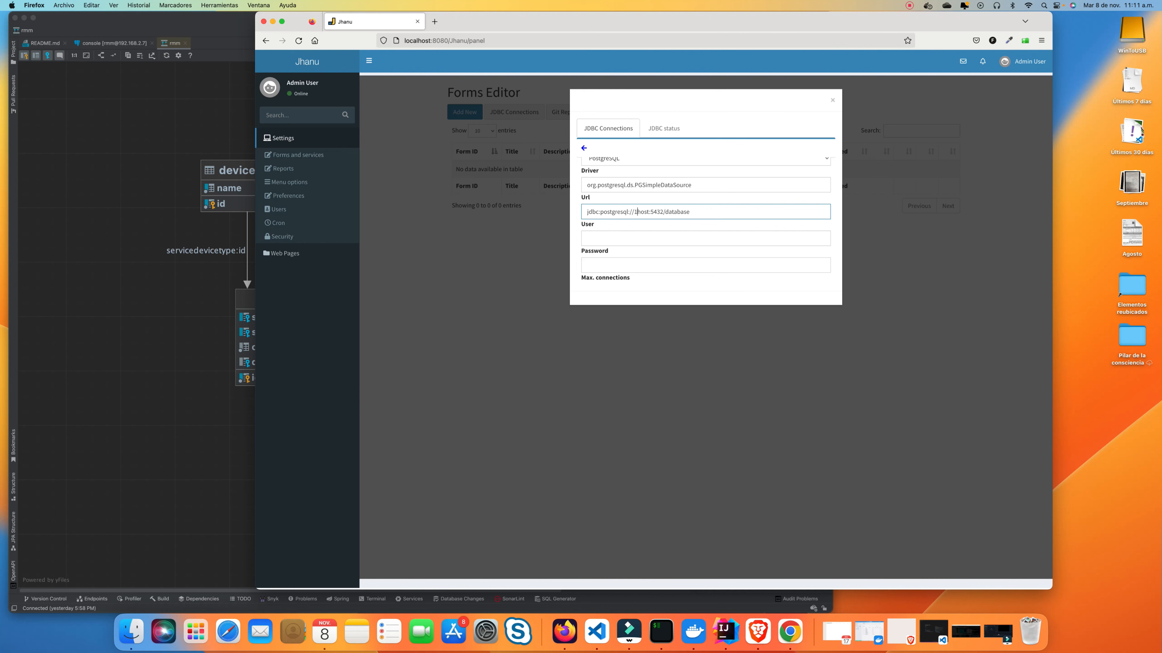
type("68.2.7")
key("Delete")
key("Delete")
key("Delete")
key("Delete")
left_click_drag(680, 212, 752, 212)
type("rmm")
Enter the database user jnuser and the connection password, and set the maximum connections to 10
left_click(630, 240)
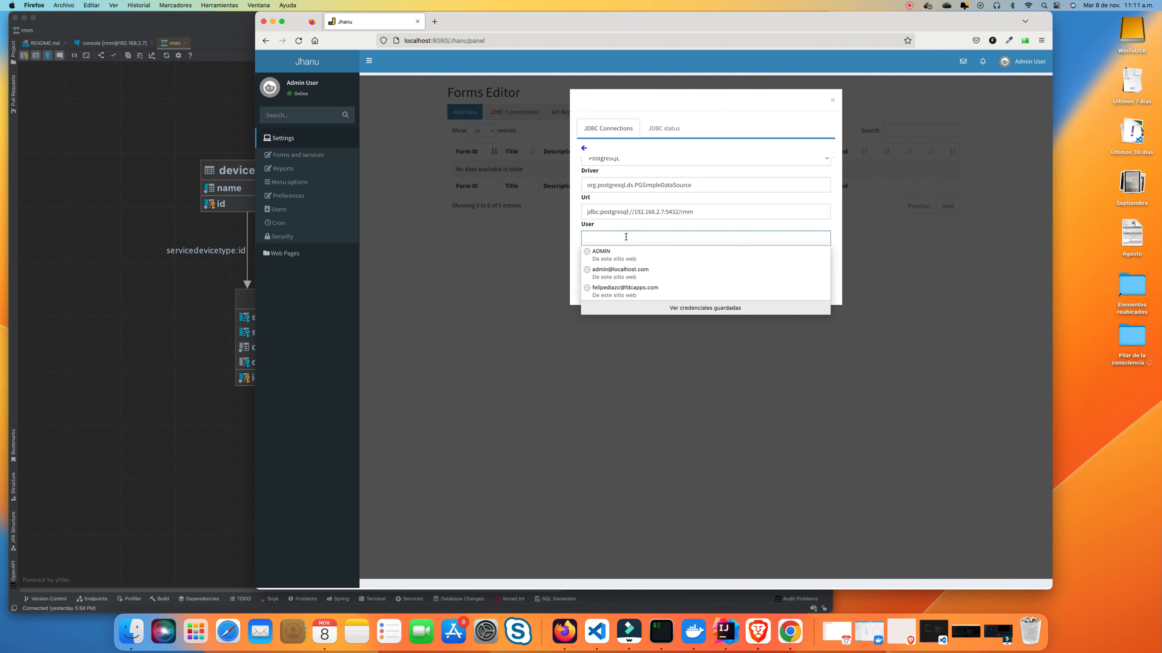
type("jnuser")
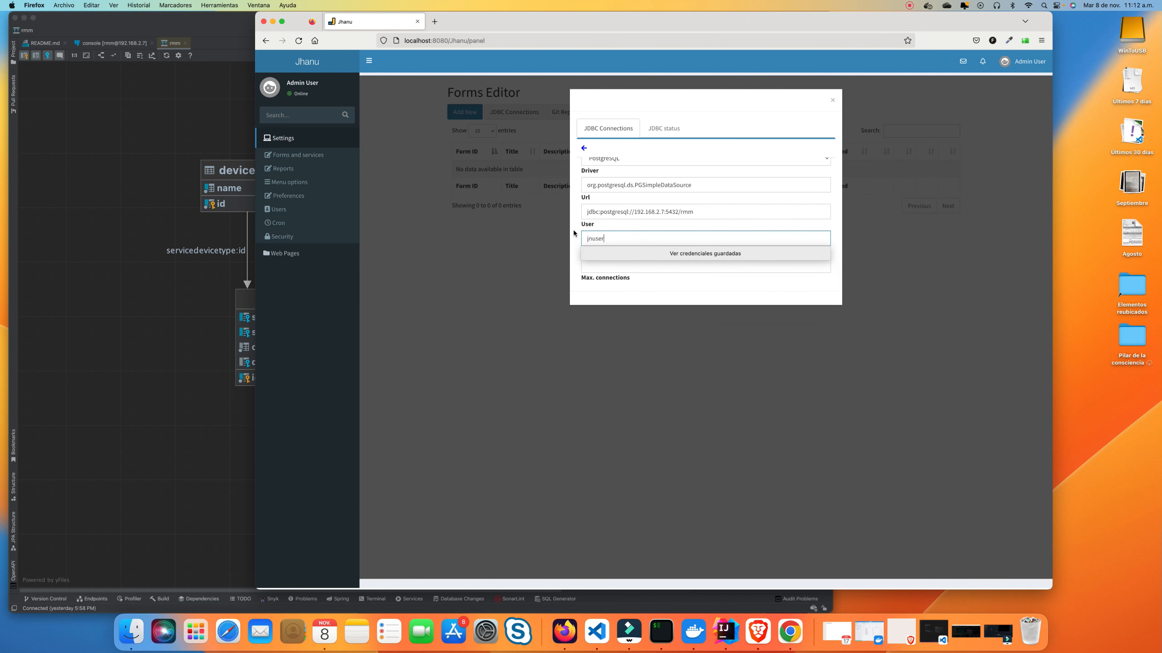
left_click(573, 232)
left_click(592, 263)
type("••")
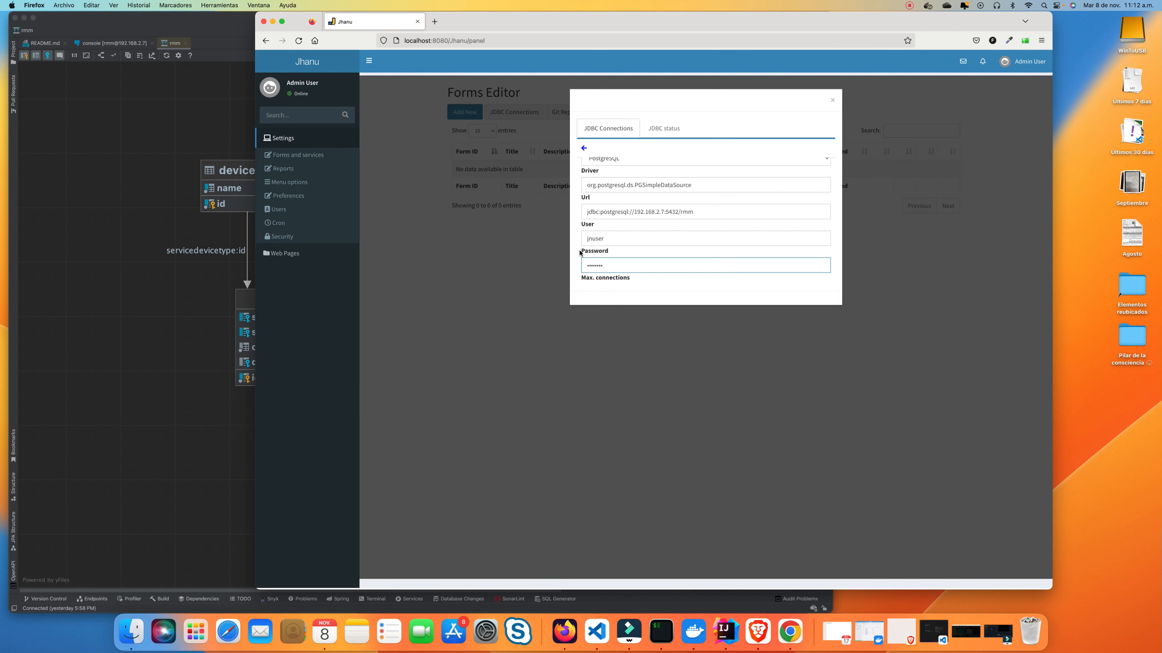
scroll(599, 255, "down", 2)
left_click(610, 247)
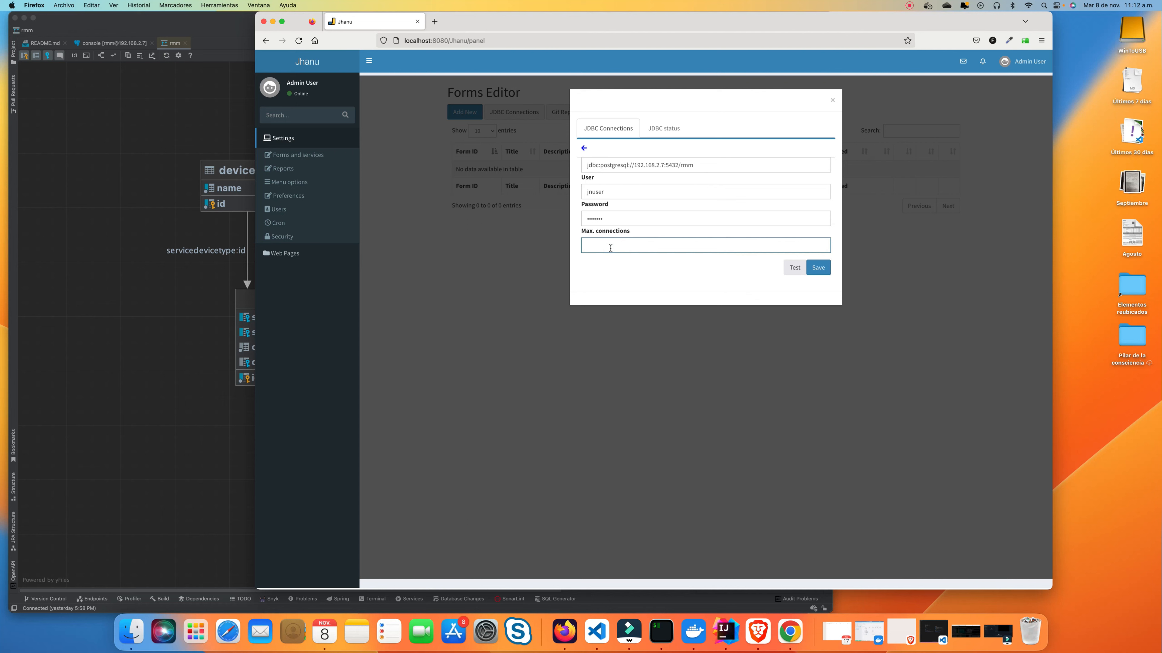
type("10")
Test the rmm connection, save it and close the JDBC connections dialog
left_click(795, 268)
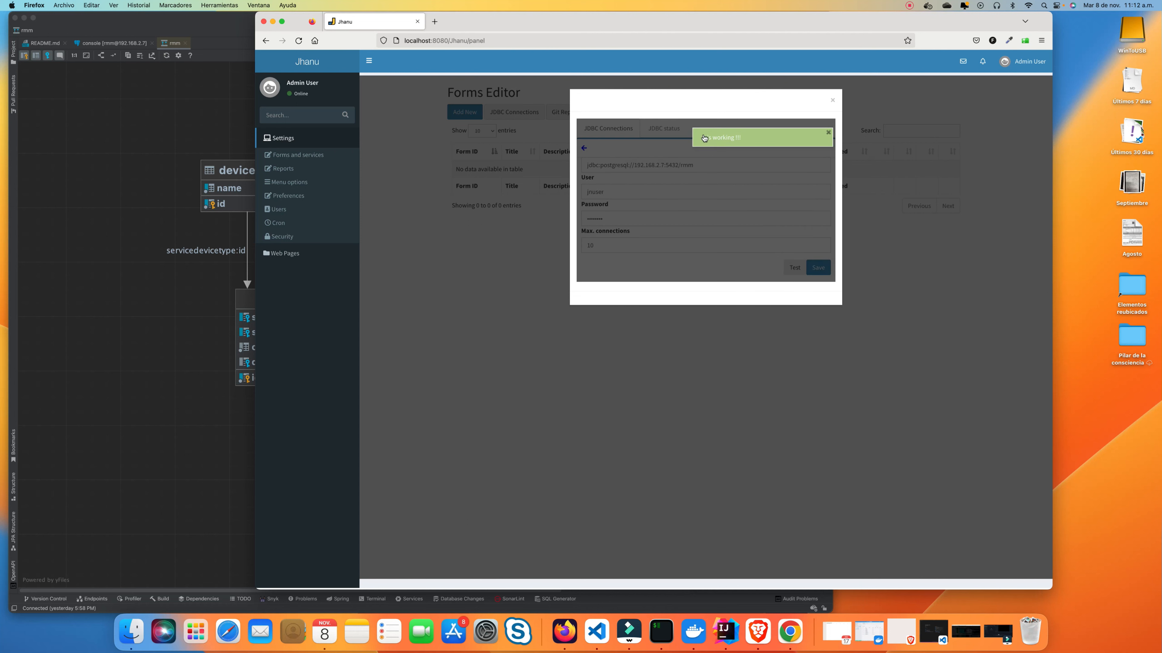
left_click(829, 132)
left_click(818, 268)
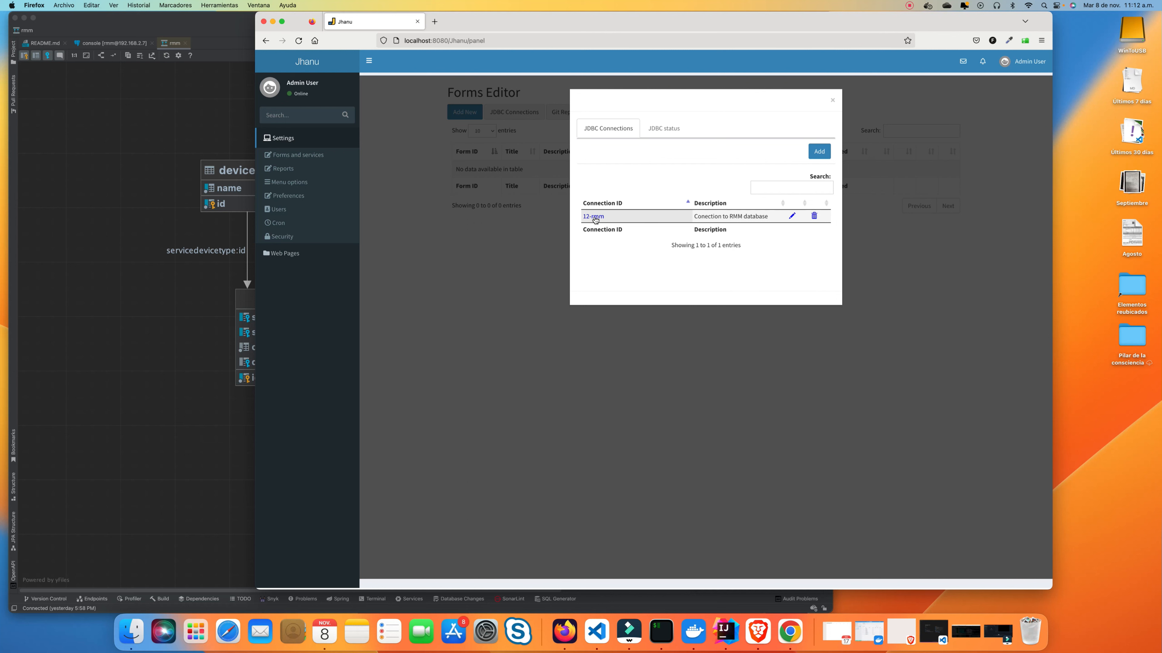
left_click(832, 100)
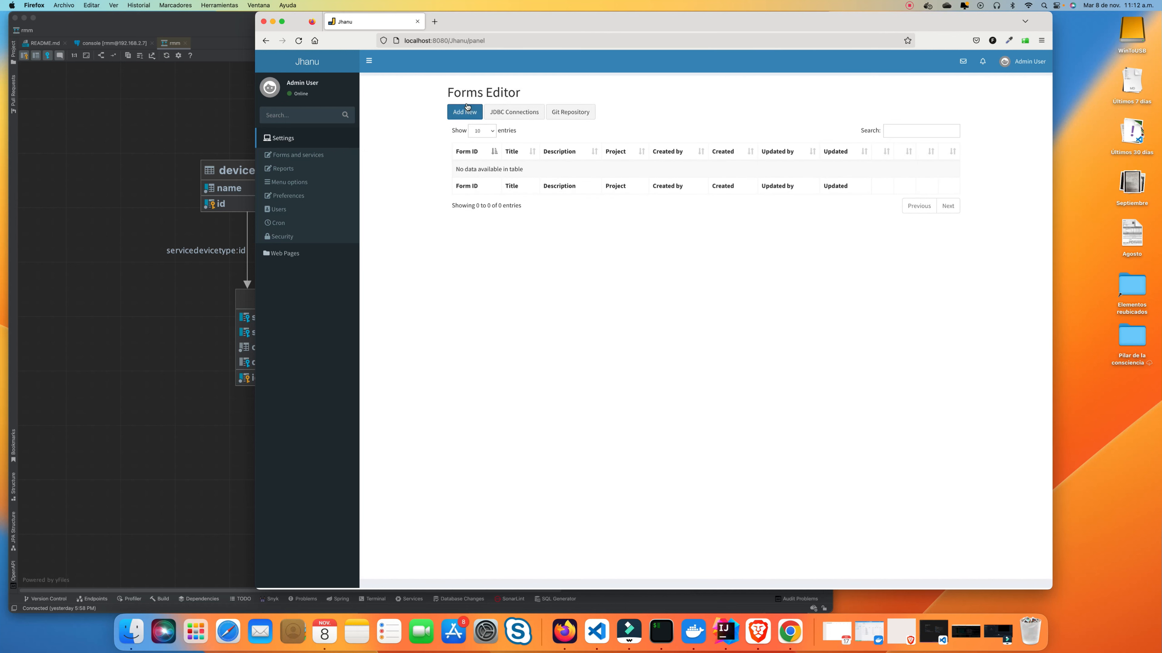
Add a new form in the Forms Editor with the form ID devices
left_click(468, 113)
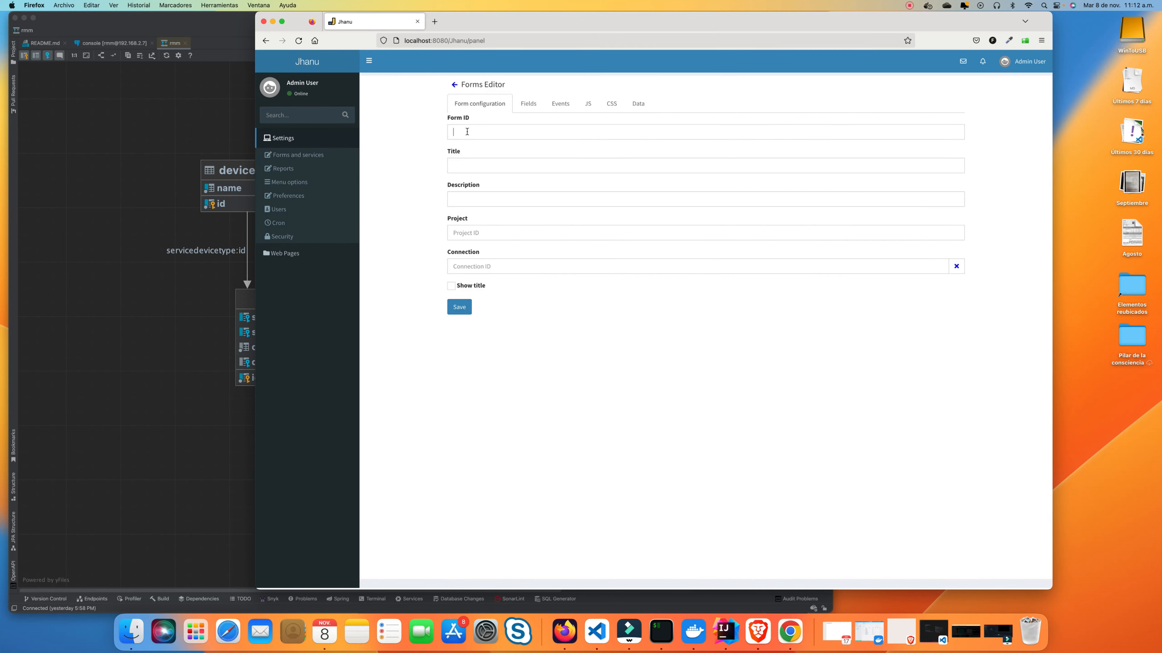
left_click(467, 132)
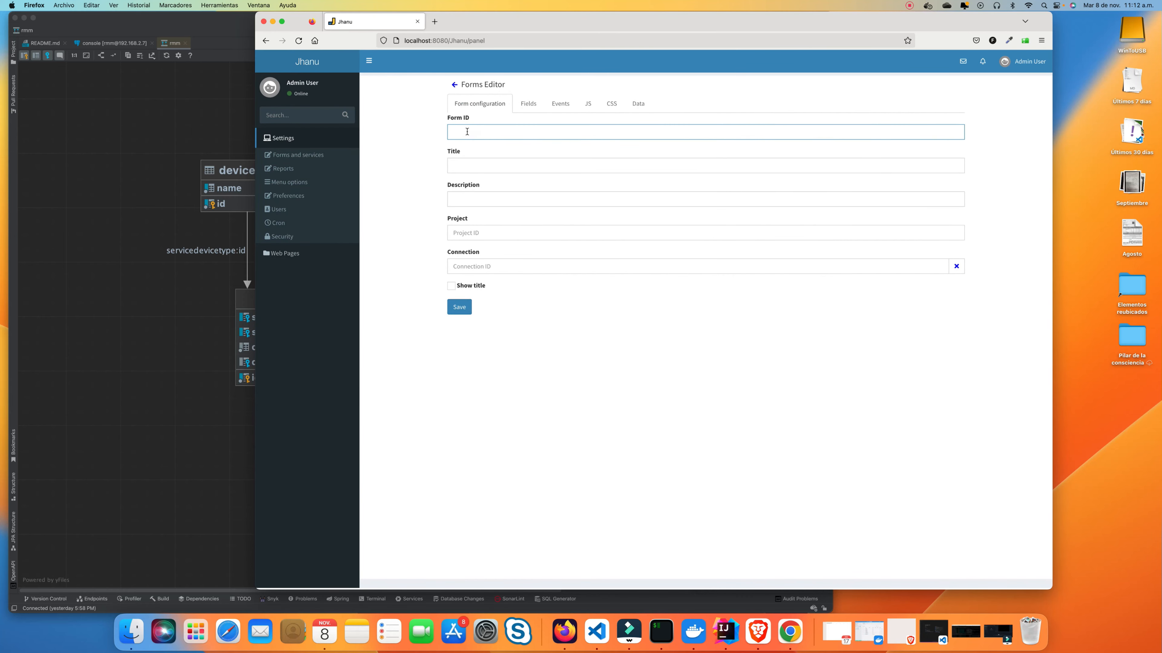
type("d")
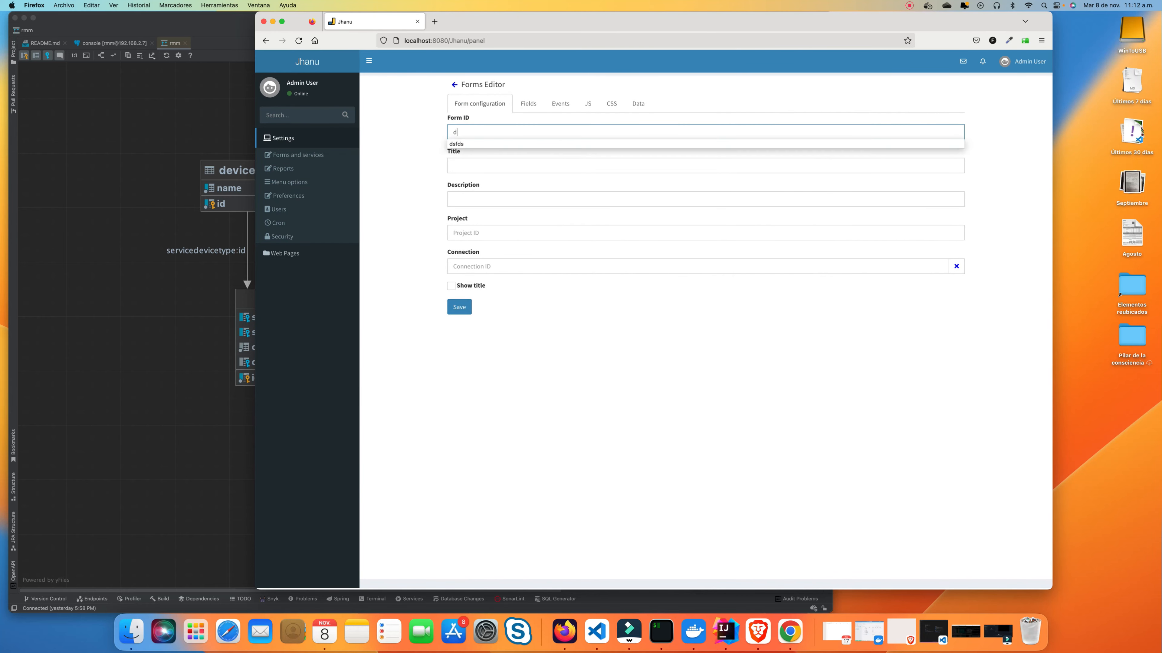
type("evices")
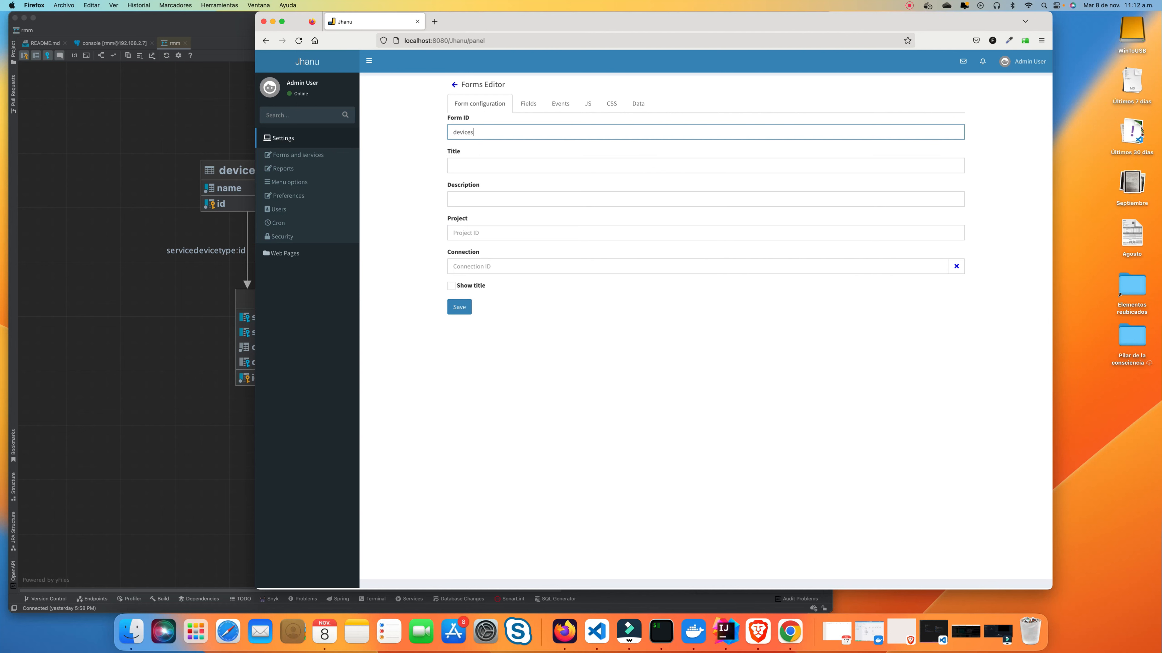
Start a new language label for the form's title with the key form_devices_title and copy that key
left_click(501, 165)
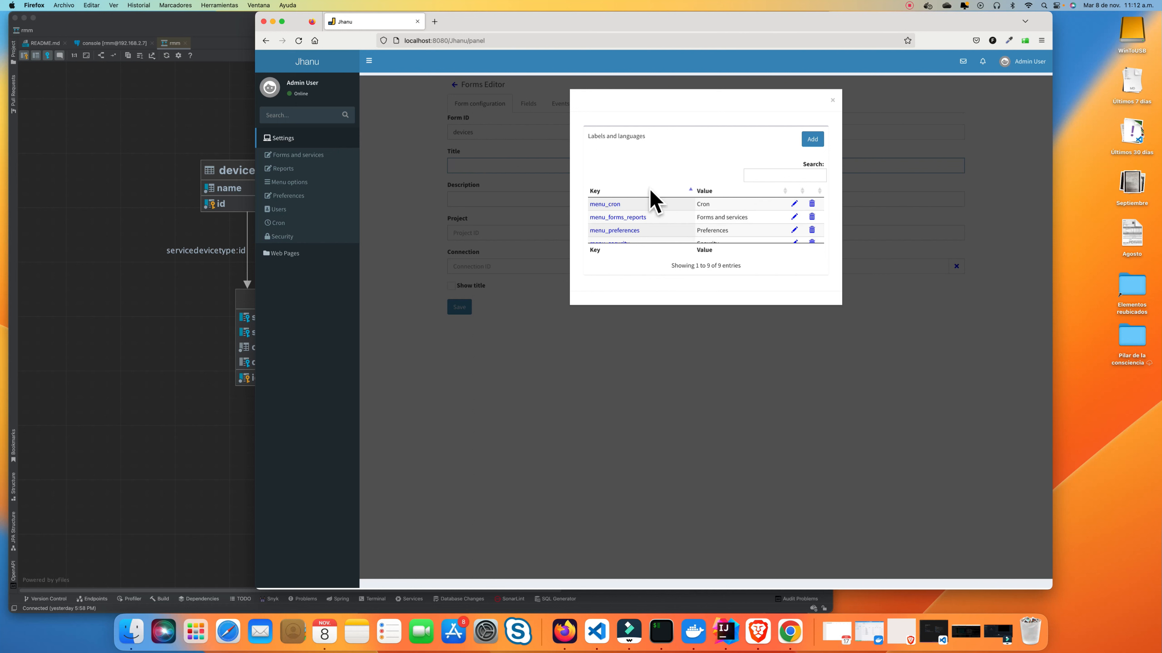
left_click(812, 139)
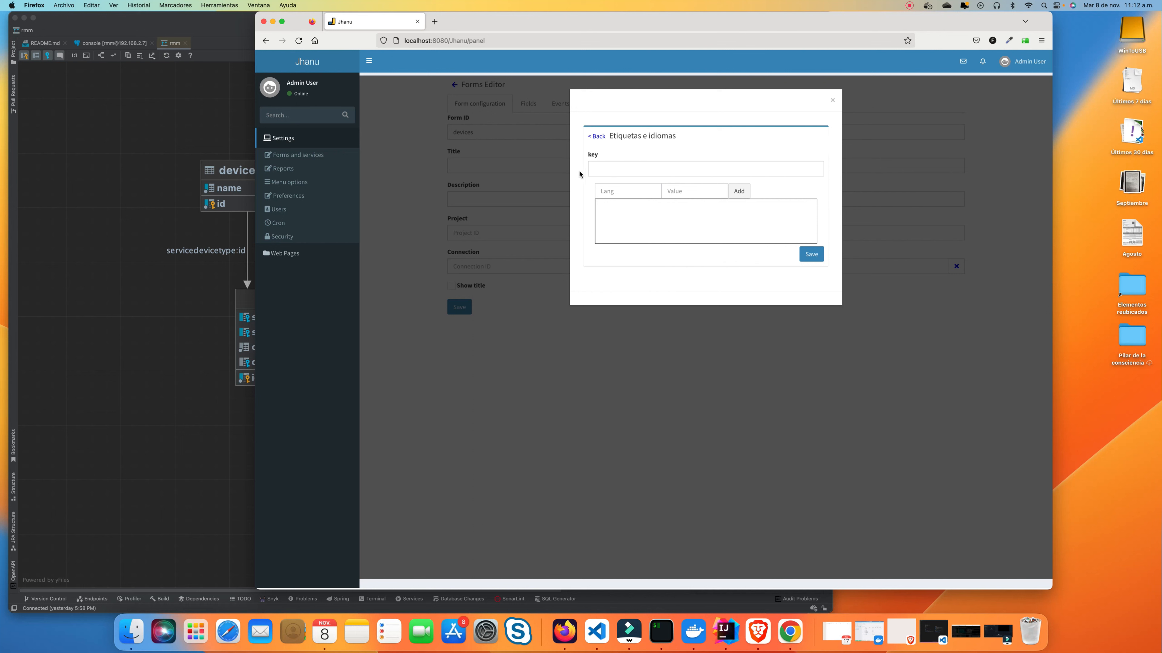
left_click(617, 168)
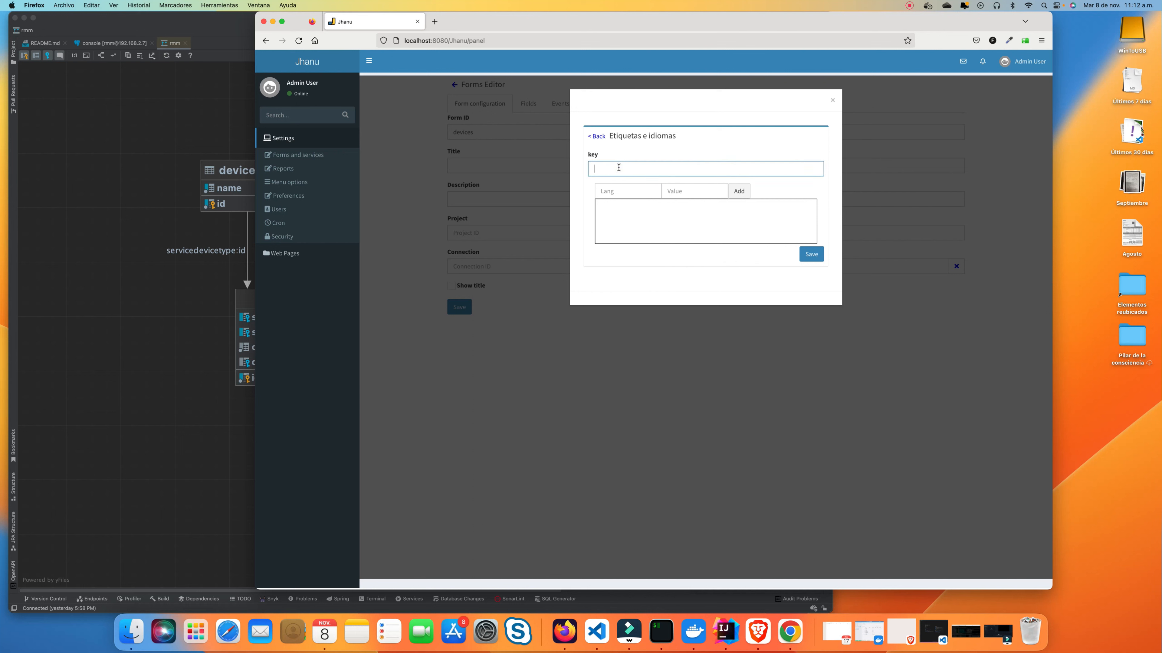
type("form_devices_title")
double_click(655, 169)
key("super+c")
left_click(639, 192)
type("en")
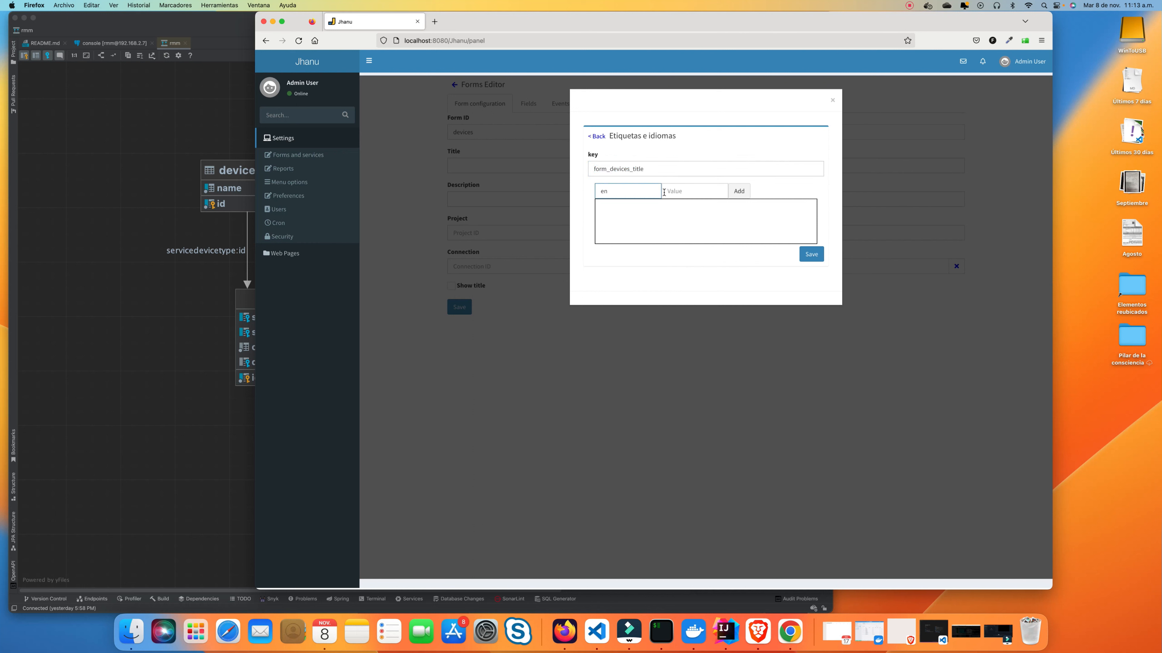
left_click(682, 191)
type("Name")
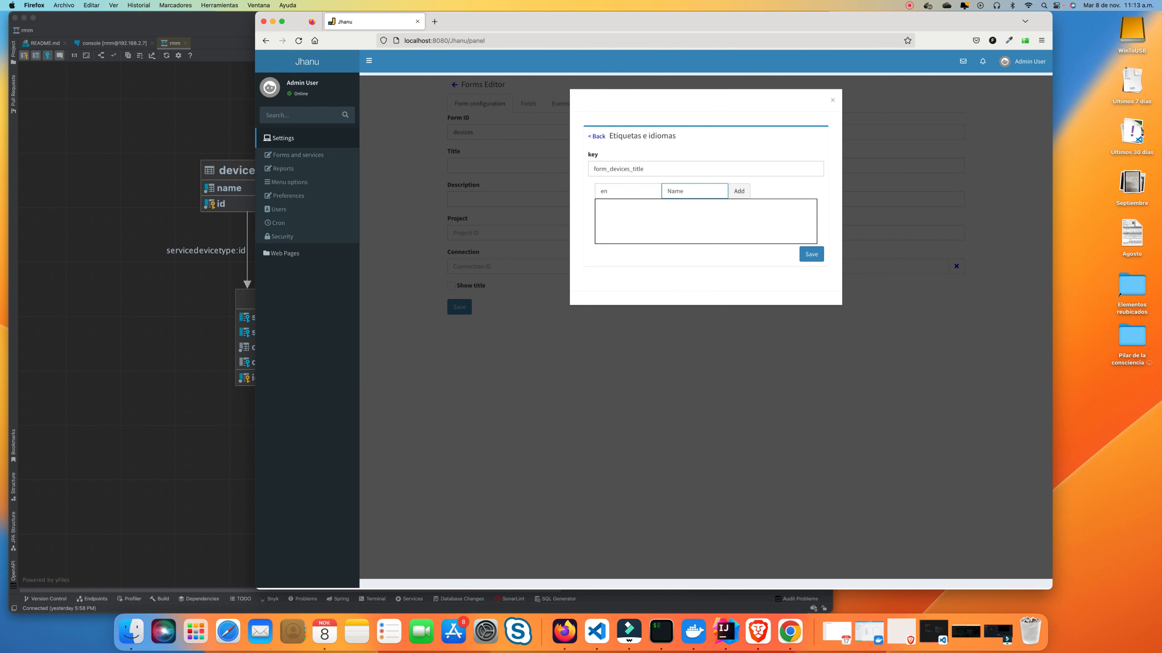
left_click(739, 192)
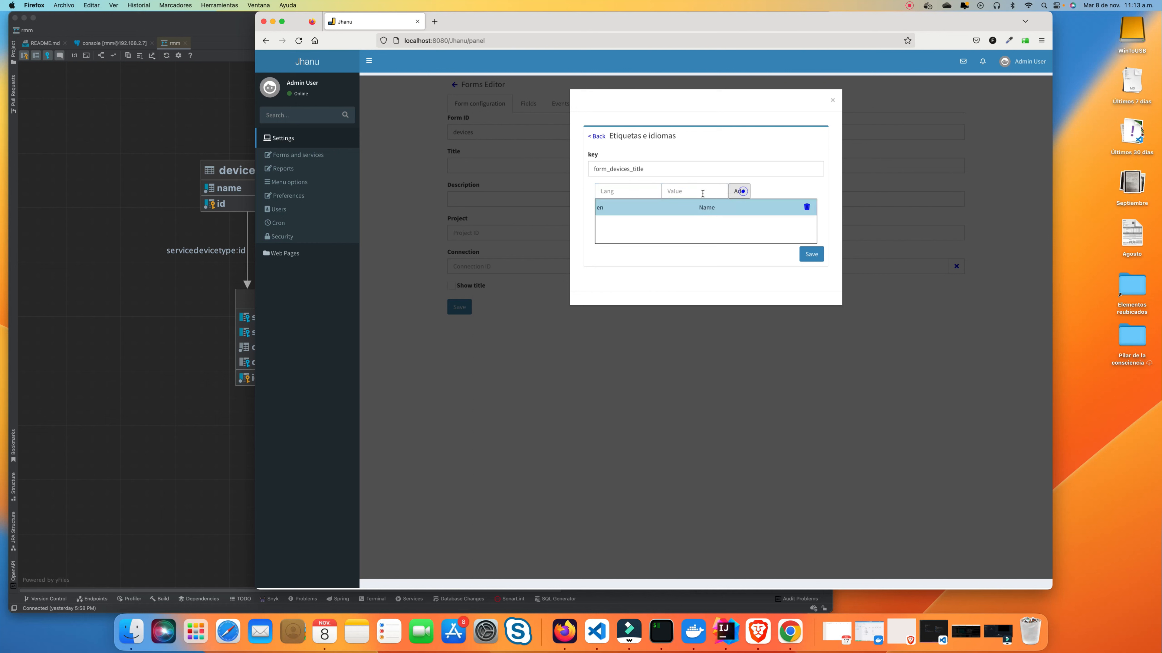
left_click(627, 192)
type("es")
left_click(682, 190)
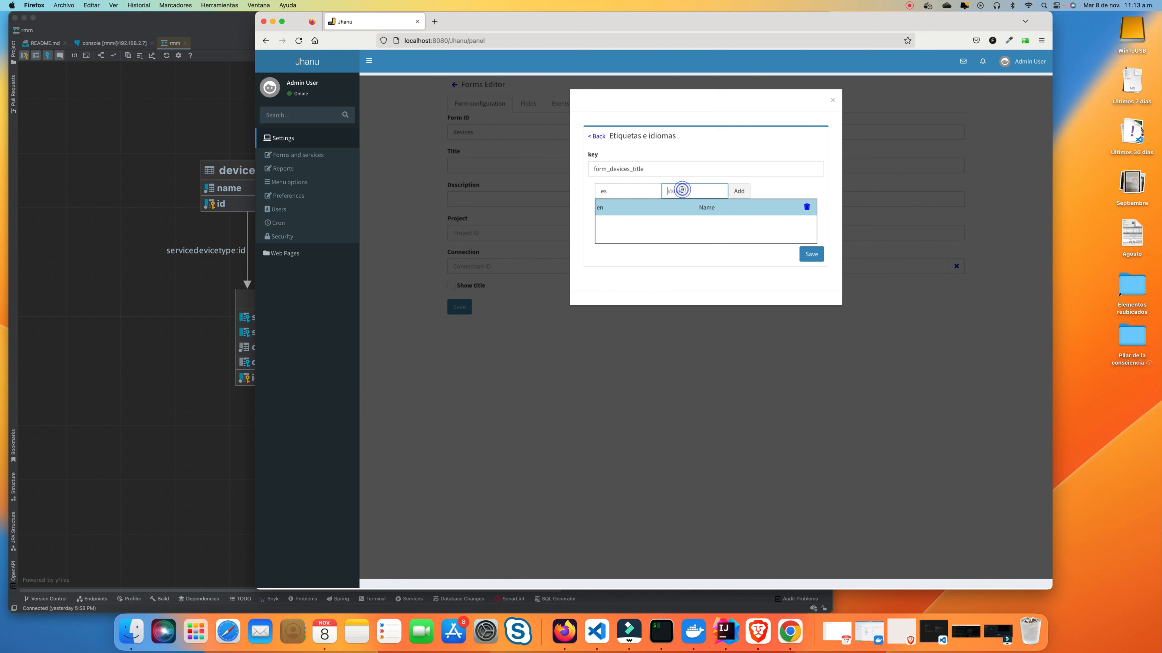
type("Nombre")
left_click(739, 190)
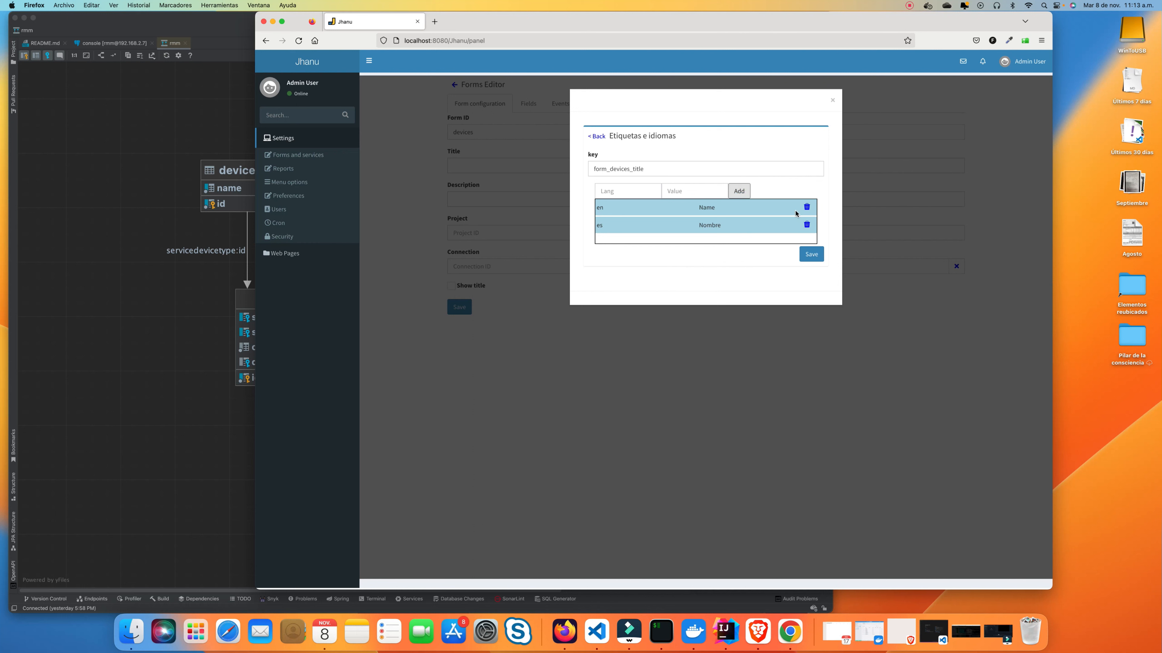
left_click(806, 207)
left_click(806, 207)
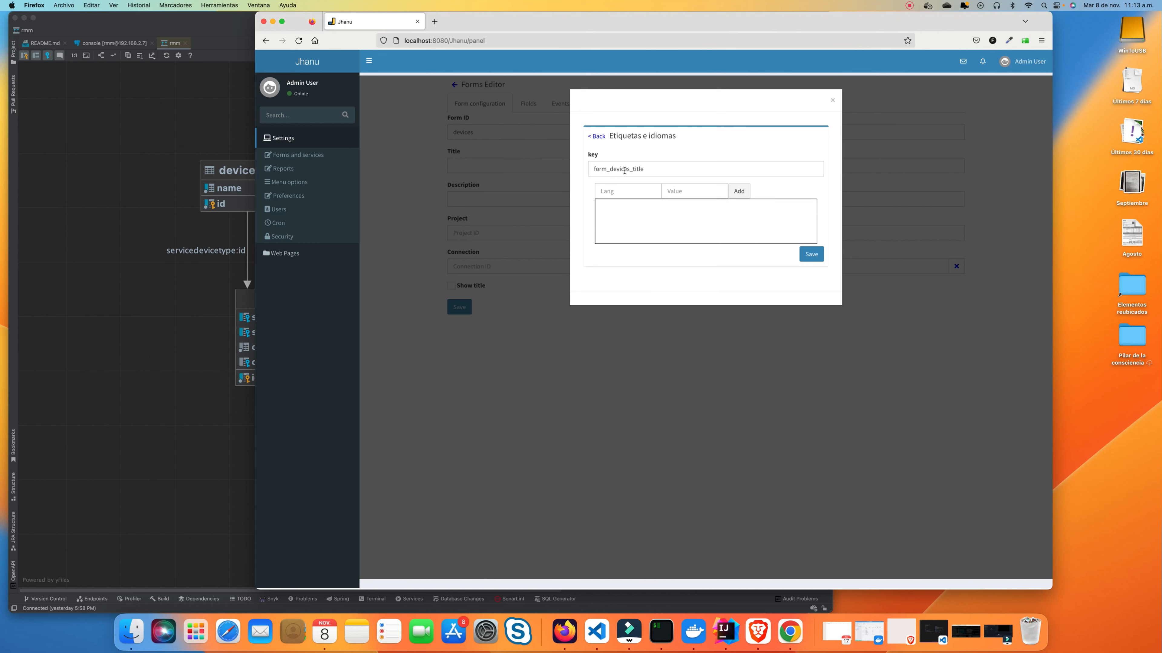
Add the Spanish (es) value Dispositivos to the form_devices_title label
left_click(620, 190)
type("es")
left_click(671, 191)
type("Dispor")
key("BackSpace")
key("BackSpace")
key("BackSpace")
key("BackSpace")
key("BackSpace")
key("BackSpace")
type("Dispositivos")
left_click(739, 190)
Add the English (en) value Devices to the form_devices_title label and save the label
left_click(622, 191)
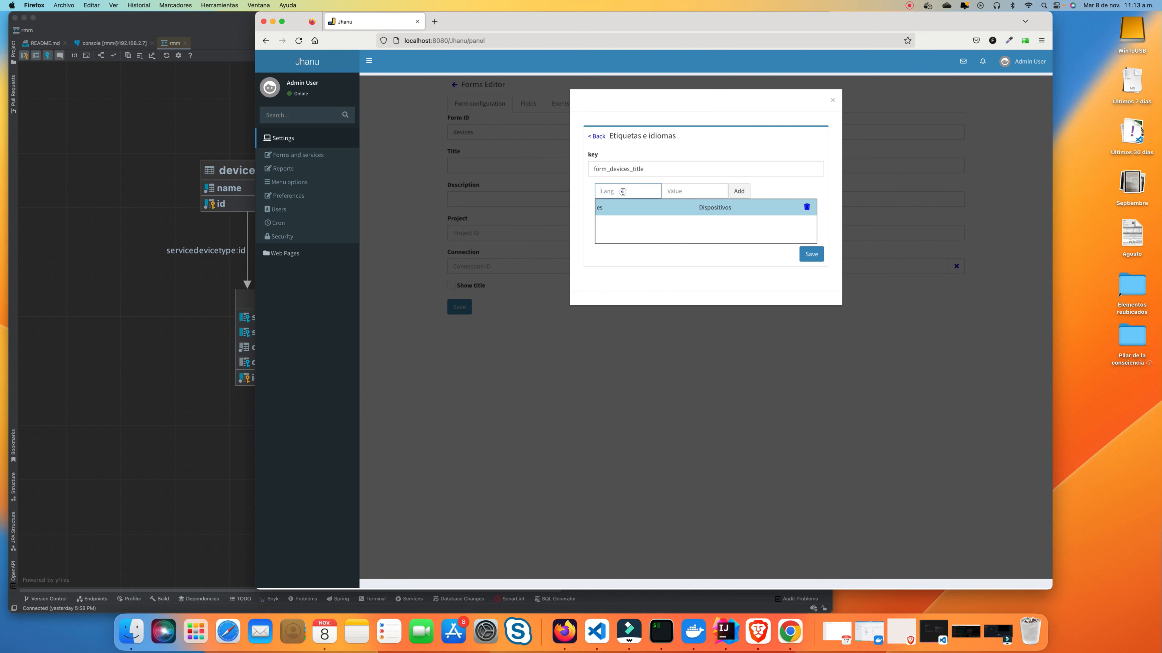
type("en")
left_click(683, 191)
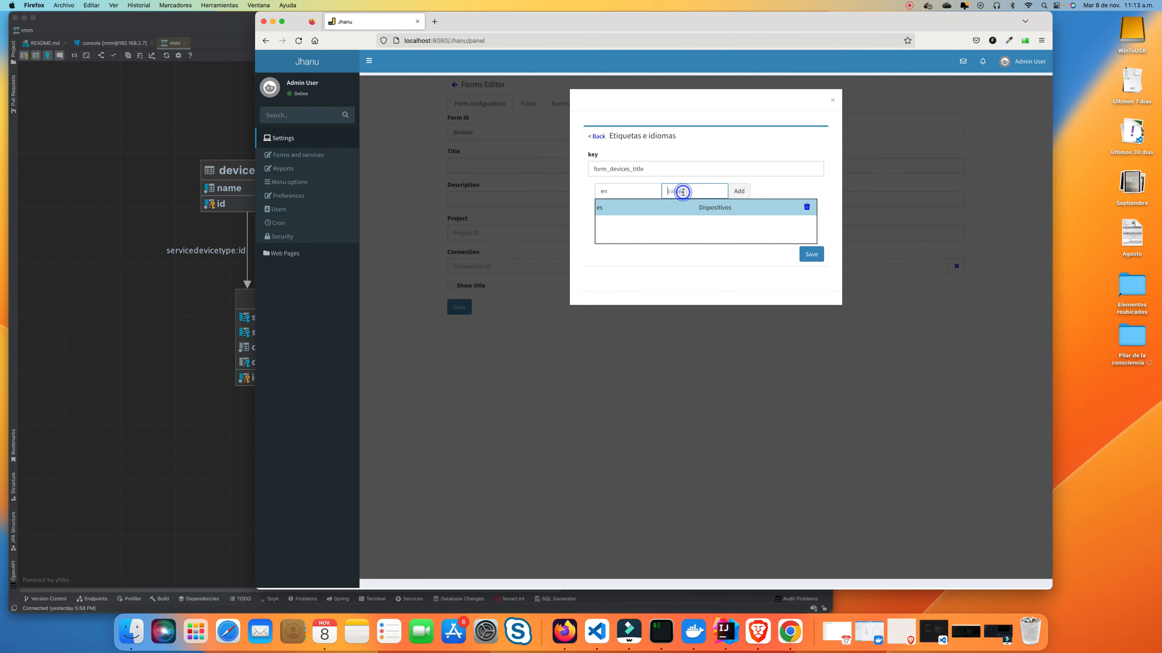
type("Devices")
left_click(739, 191)
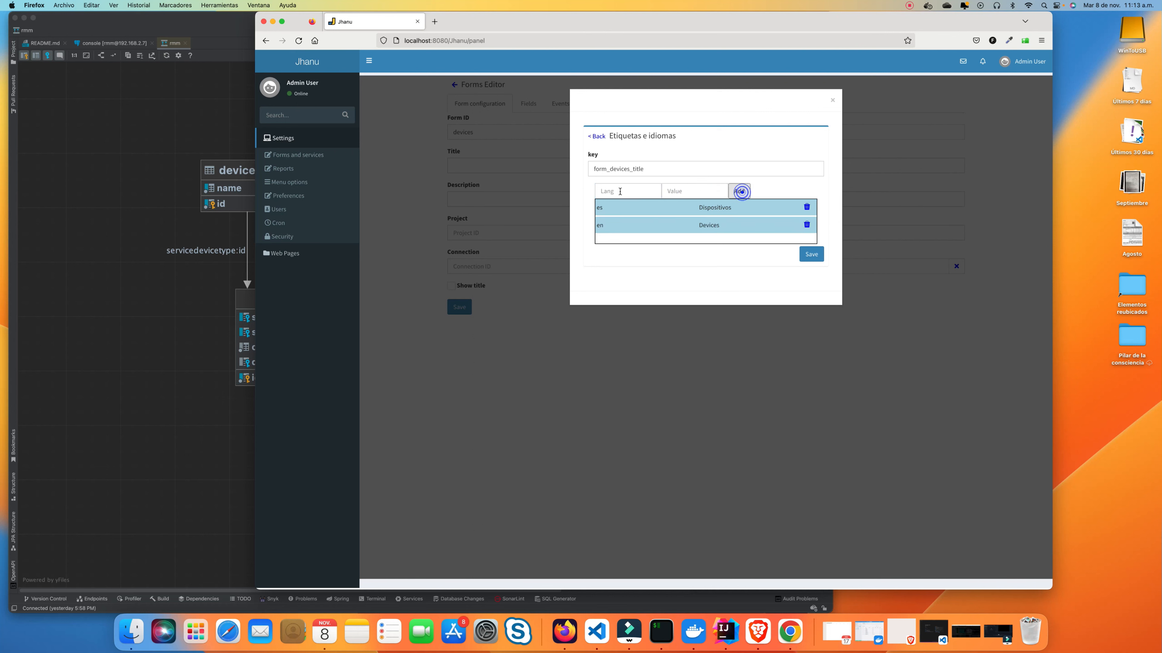
left_click(810, 254)
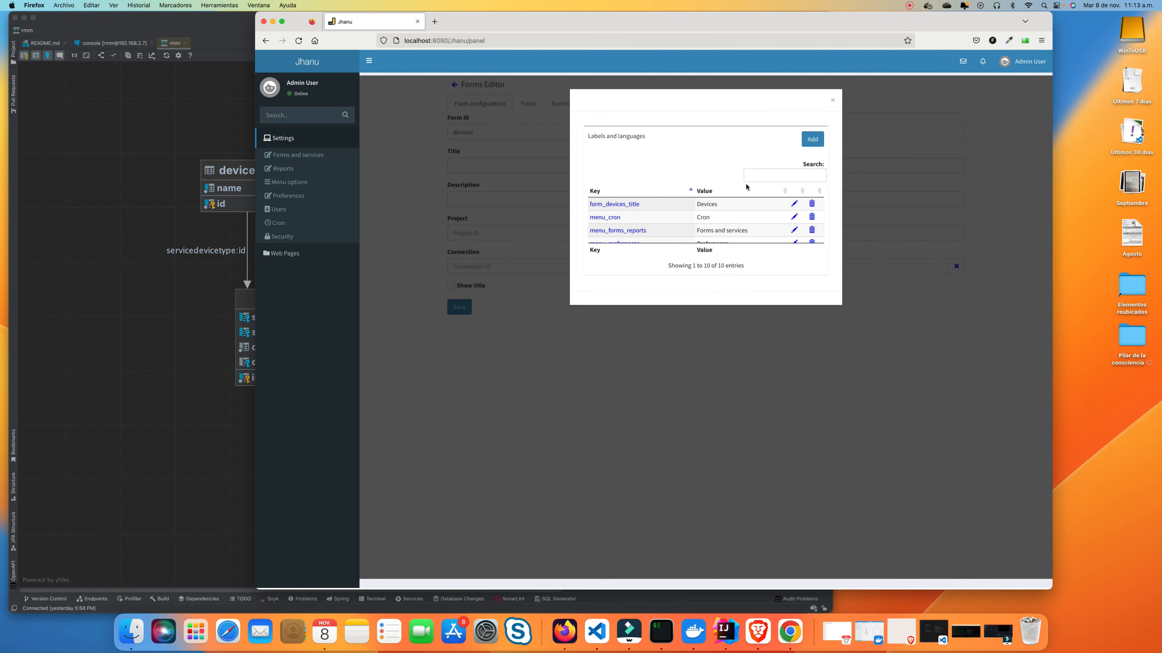
Assign the form_devices_title label as the form's title and enter the description Formulario de ejemplo
left_click(756, 176)
key("super+v")
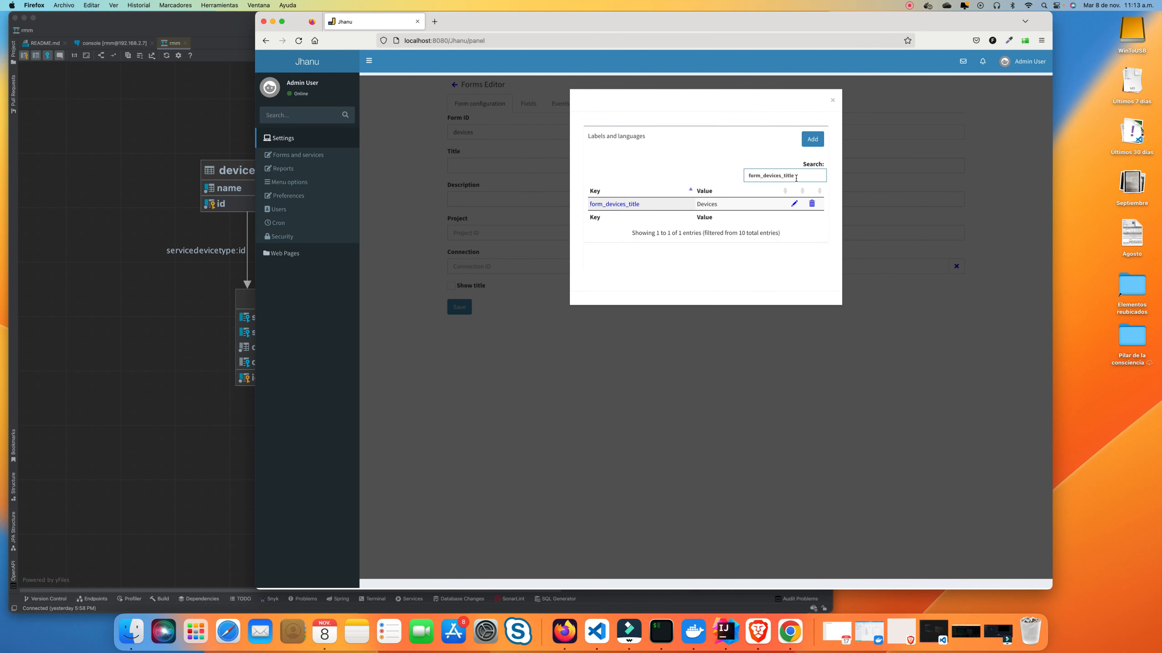
left_click(625, 204)
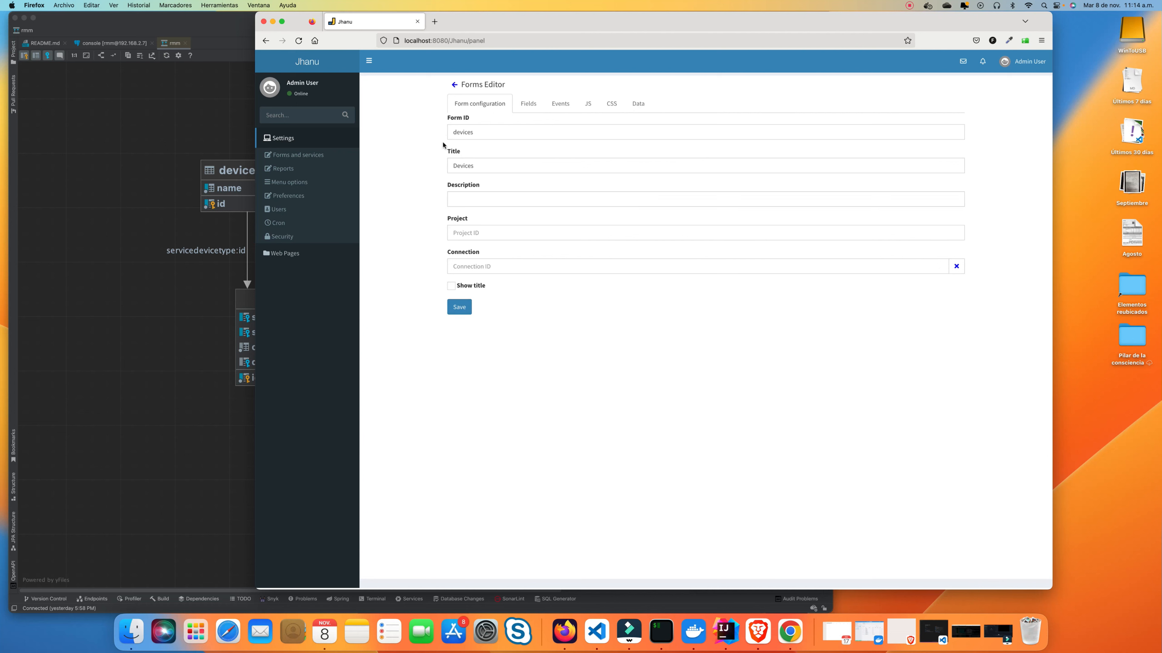
left_click(498, 200)
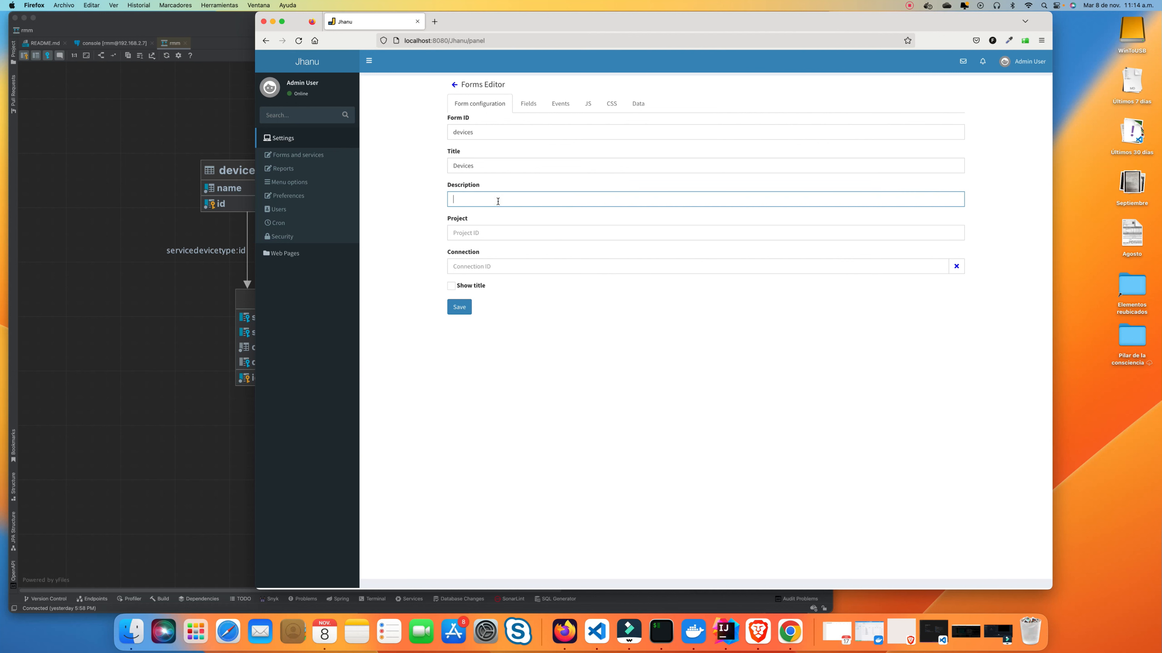
type("Formulario de ejemplo")
Create a project with the ID example and assign it to the form
left_click(505, 232)
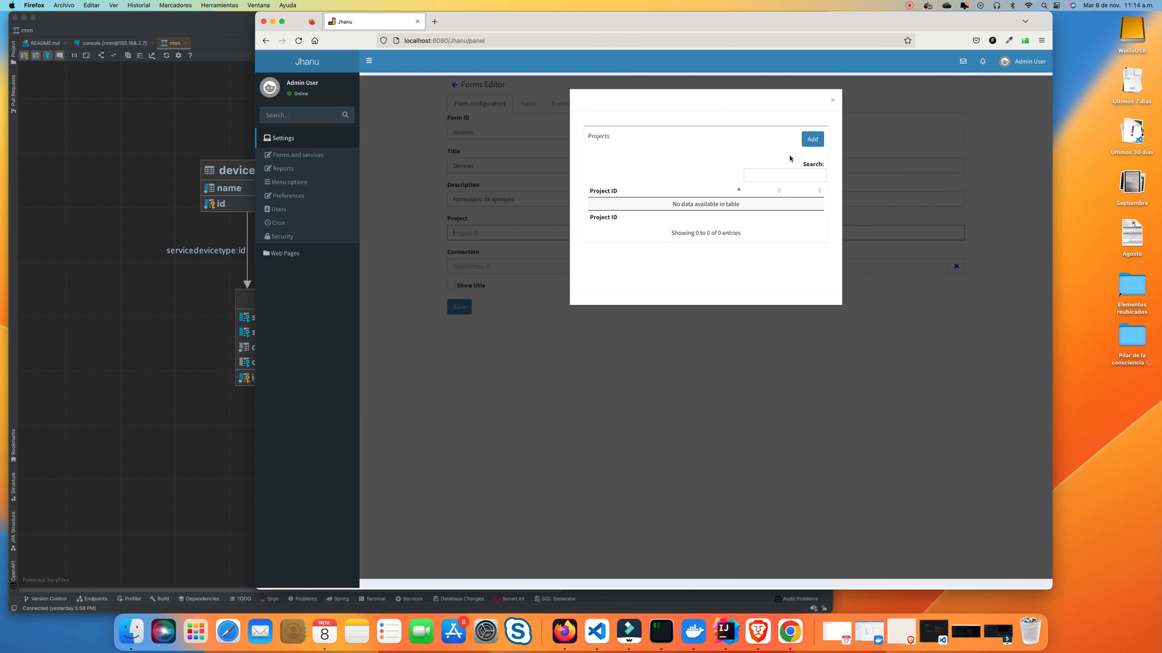
left_click(812, 139)
left_click(598, 166)
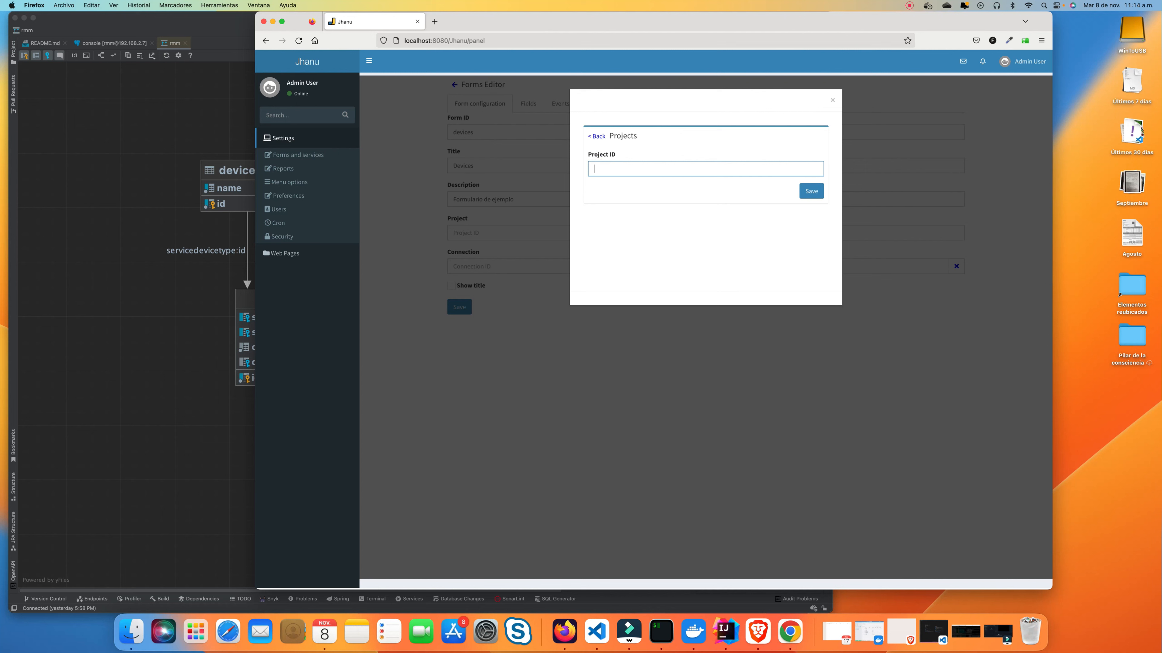
left_click(811, 191)
left_click(604, 203)
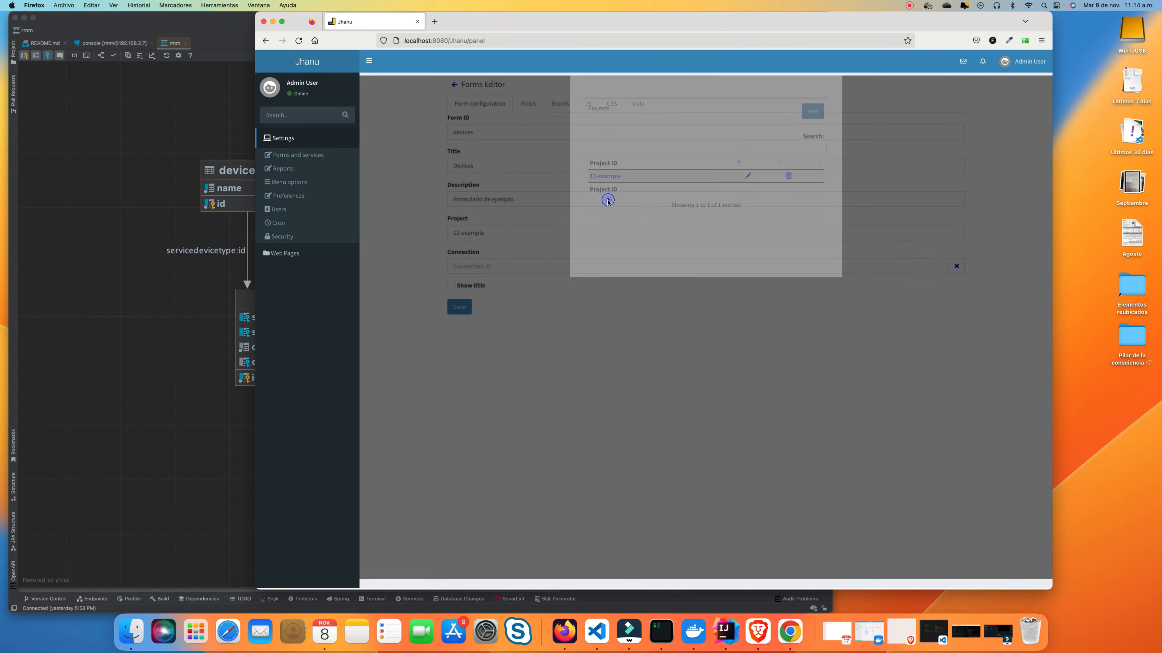
View the available JDBC connections without choosing one, enable Show title and save the form configuration
left_click(473, 268)
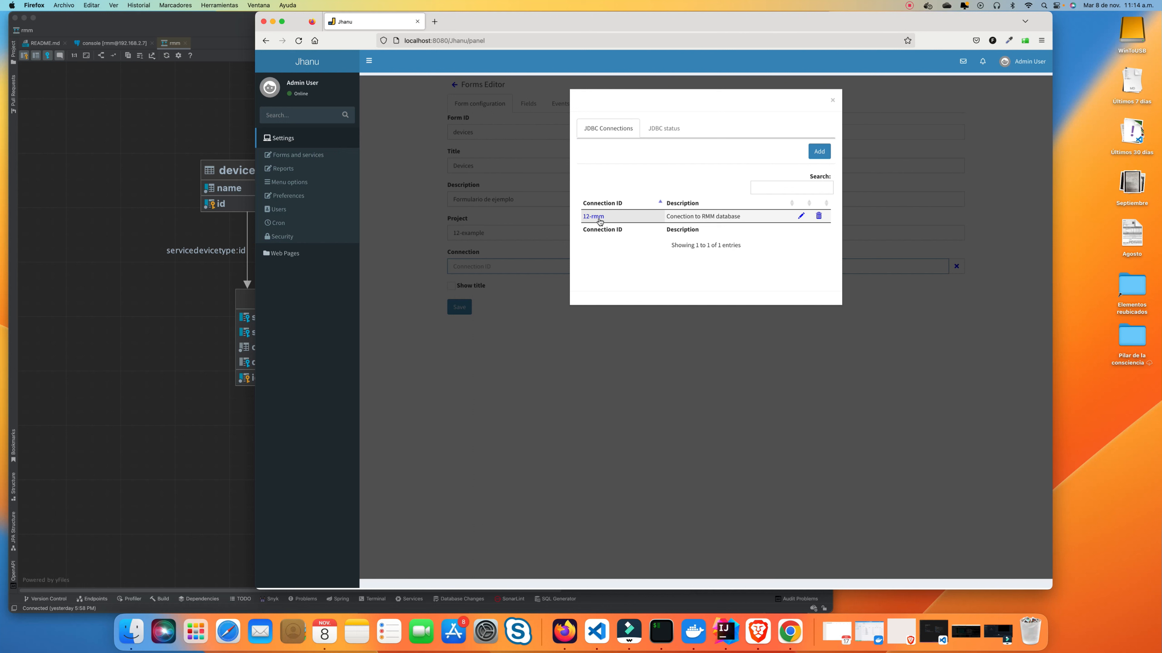
left_click(833, 102)
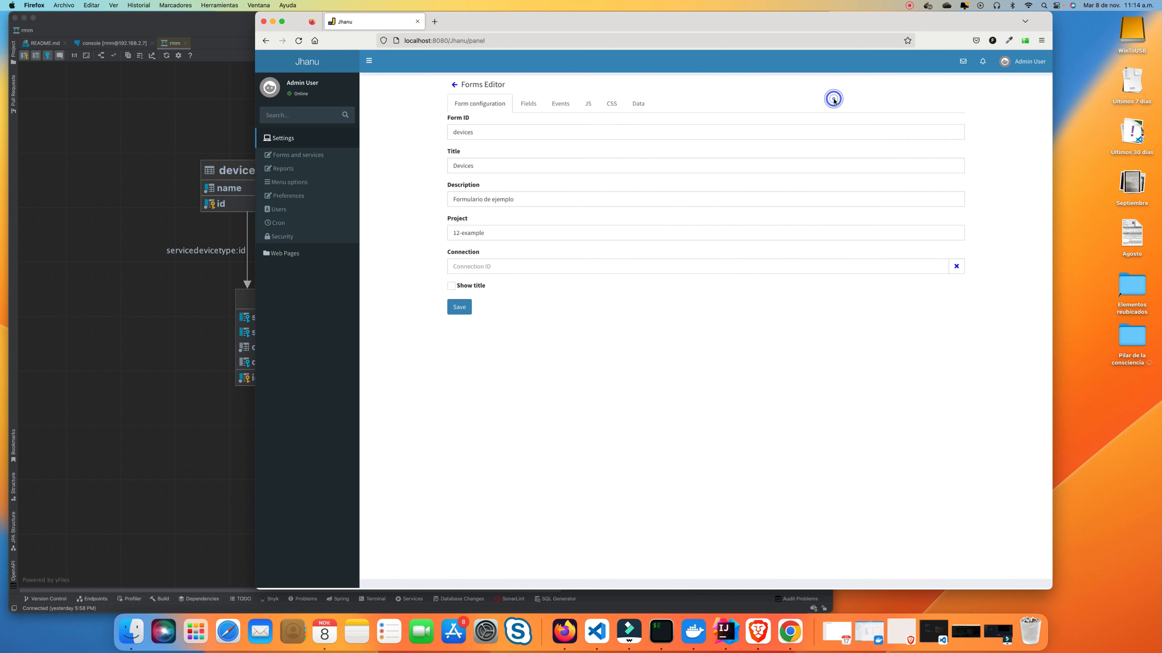
left_click(451, 287)
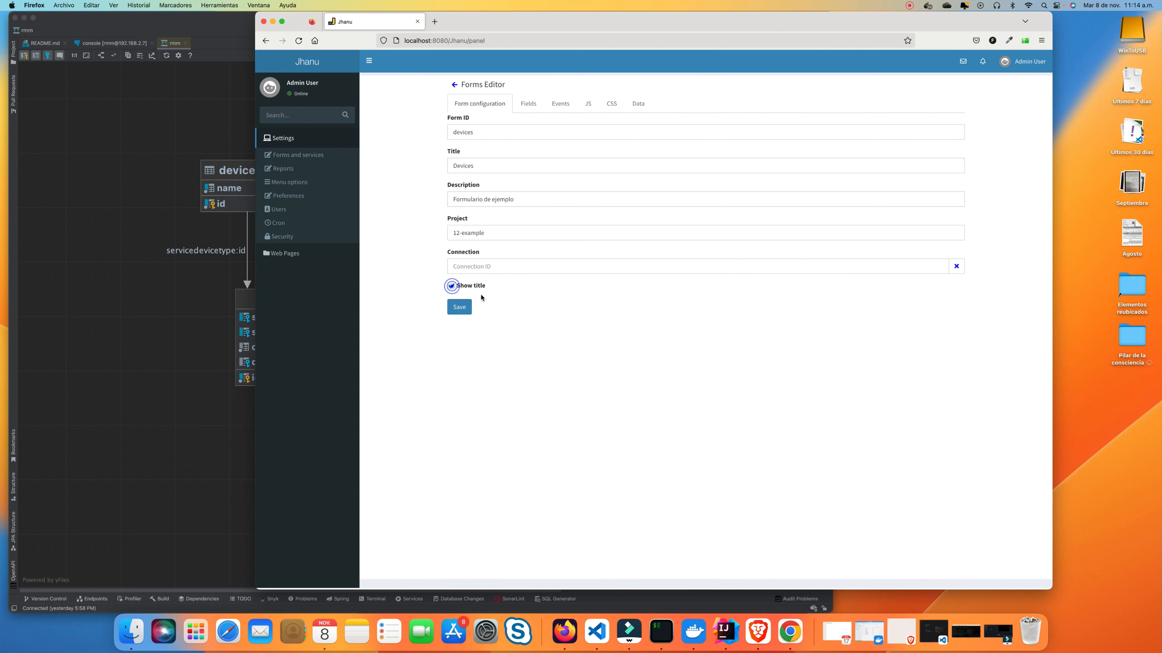
left_click(461, 308)
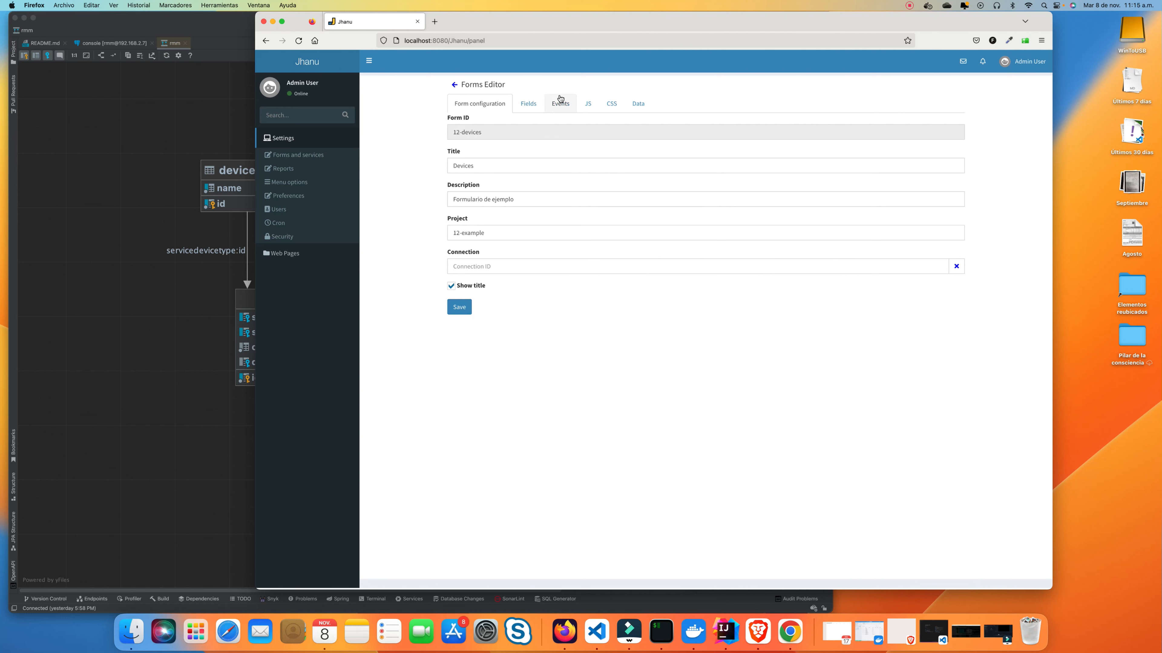
Open the form's fields, preview the form through its preview link and return to the Forms Editor
left_click(533, 106)
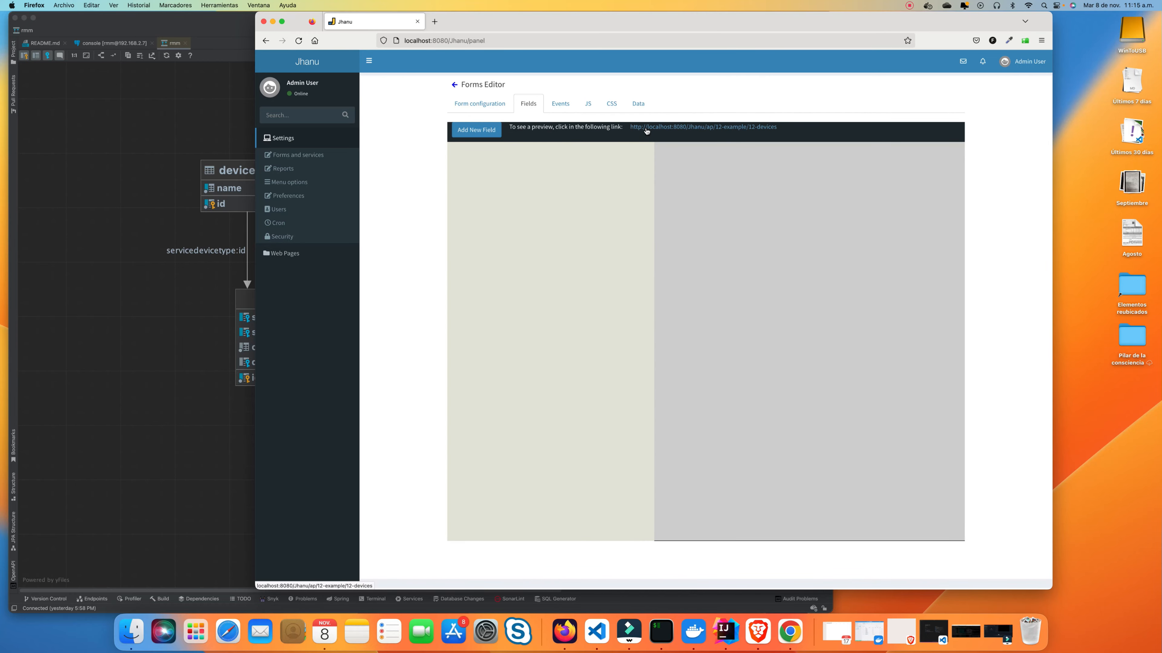
left_click(672, 128)
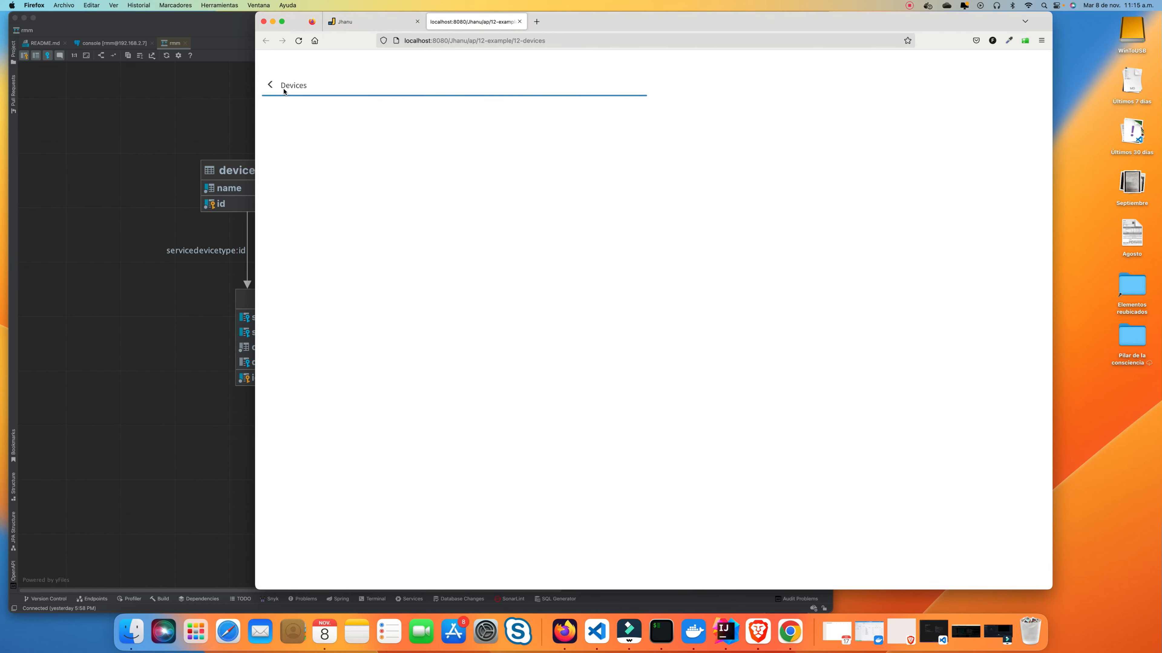
left_click(373, 22)
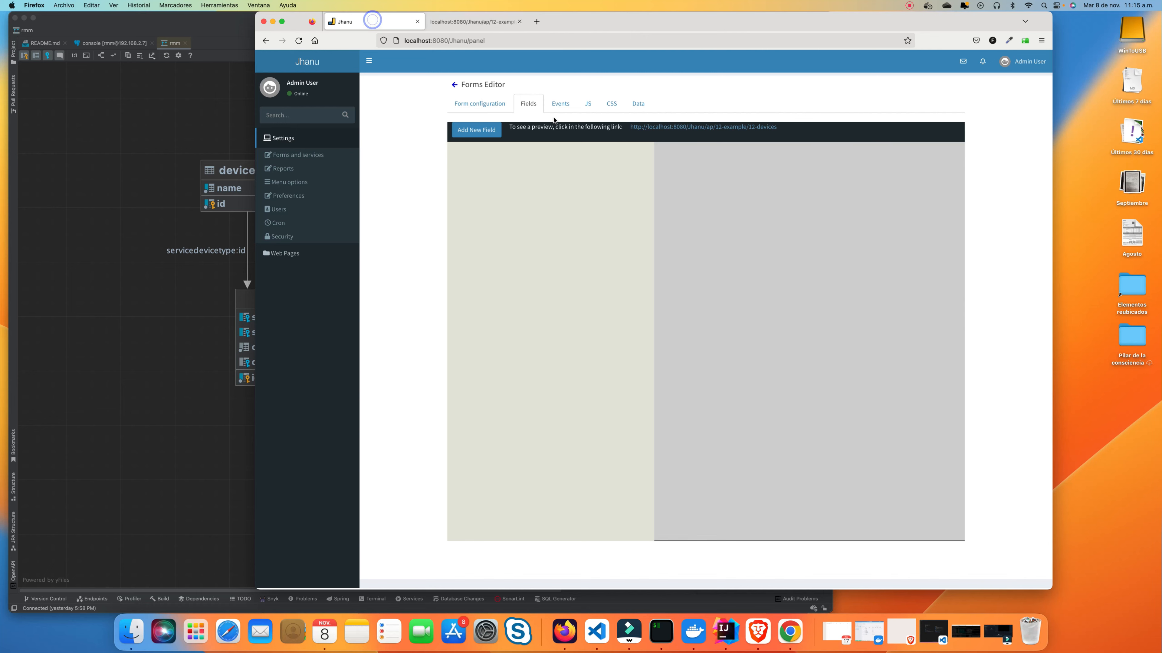
Add a new field of data type HIDDEN, consulting the id column in the IntelliJ IDEA database diagram
left_click(491, 131)
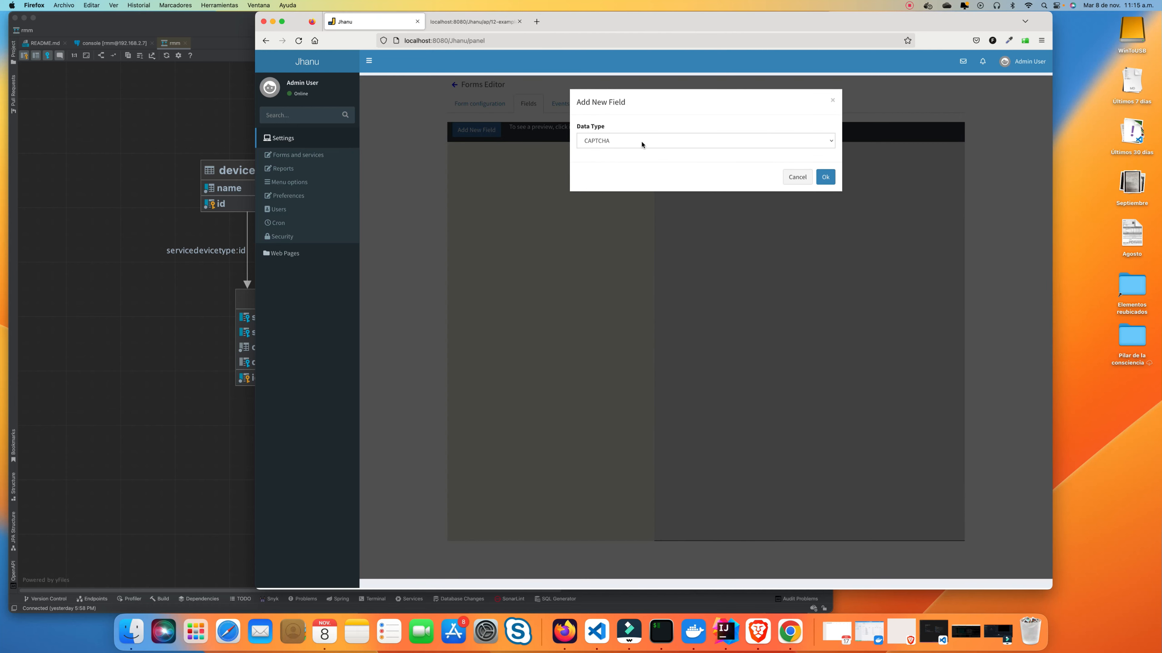
left_click(642, 144)
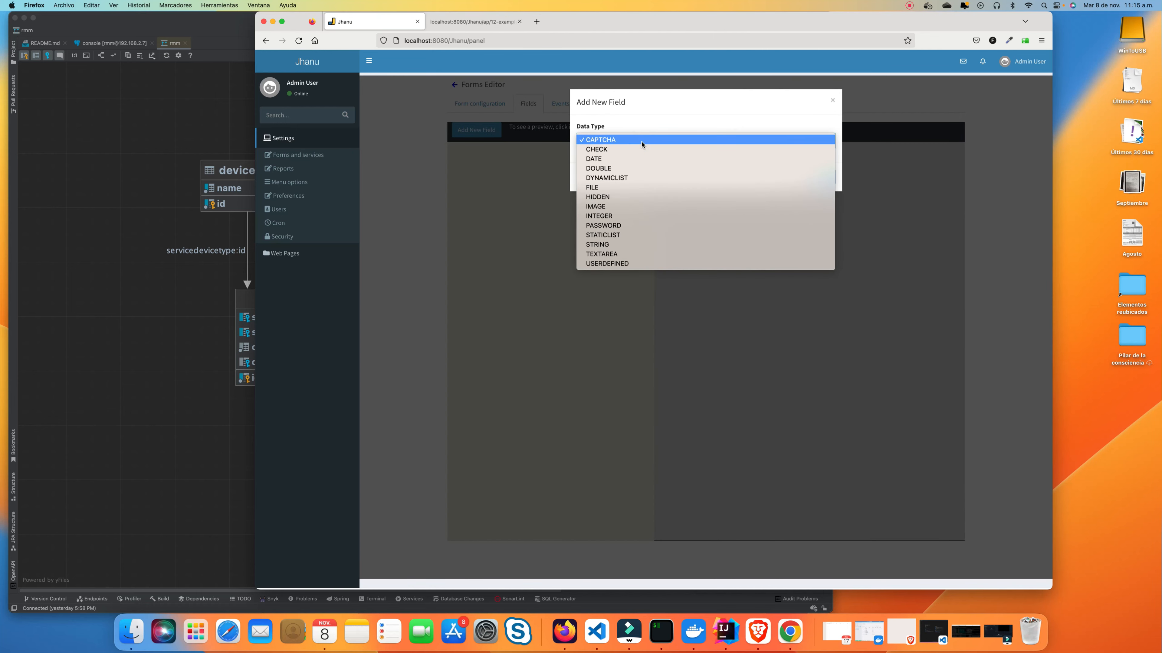
left_click(641, 142)
left_click(120, 144)
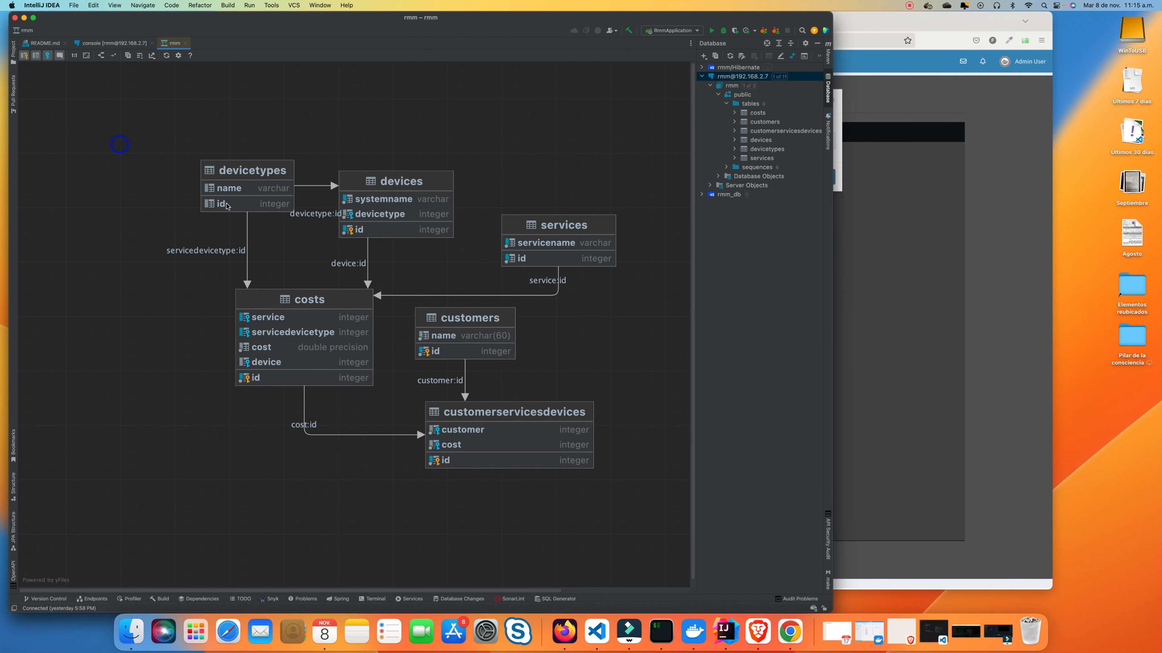
mouse_move(219, 207)
left_click(858, 212)
left_click(615, 146)
left_click(615, 145)
left_click(615, 145)
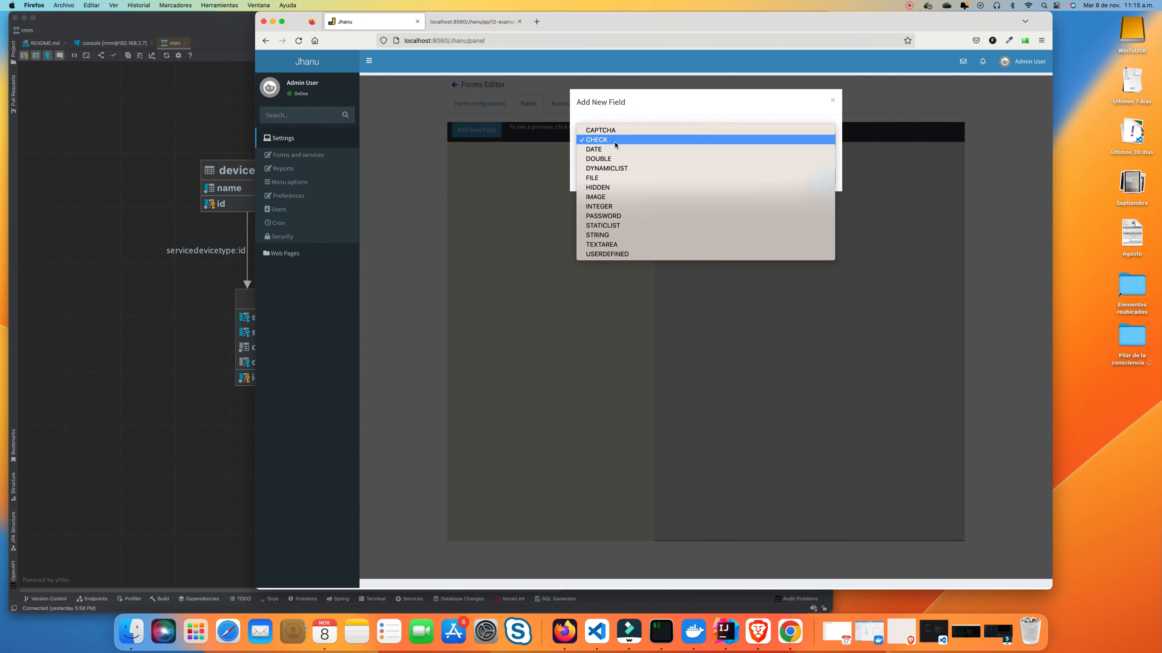
left_click(631, 188)
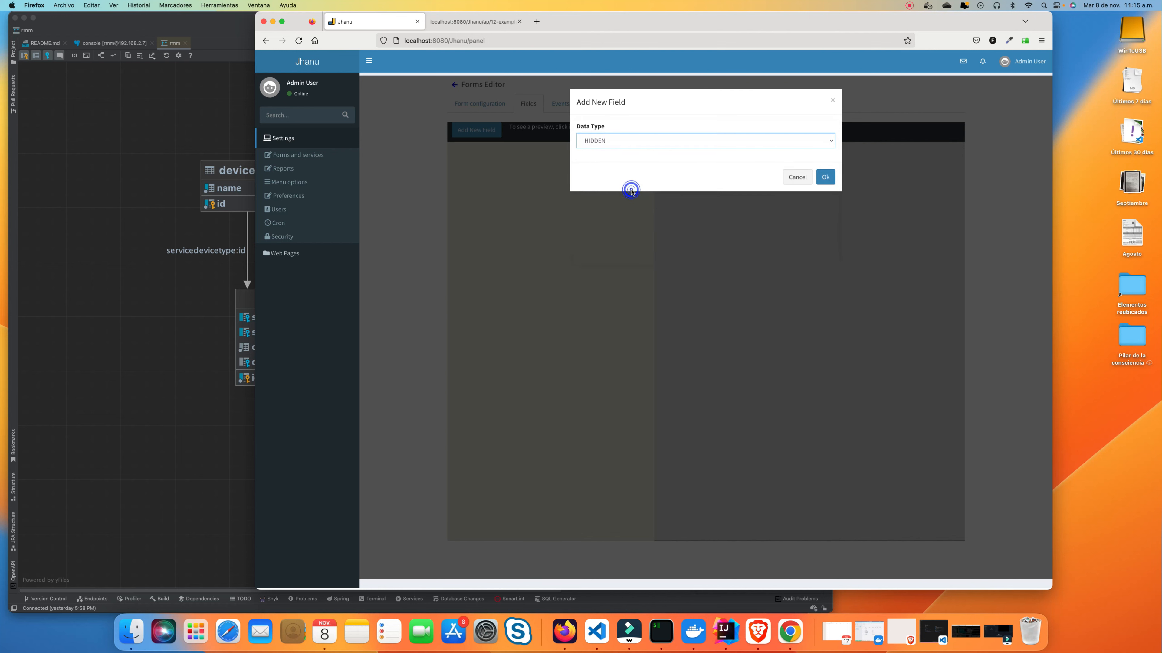
left_click(824, 178)
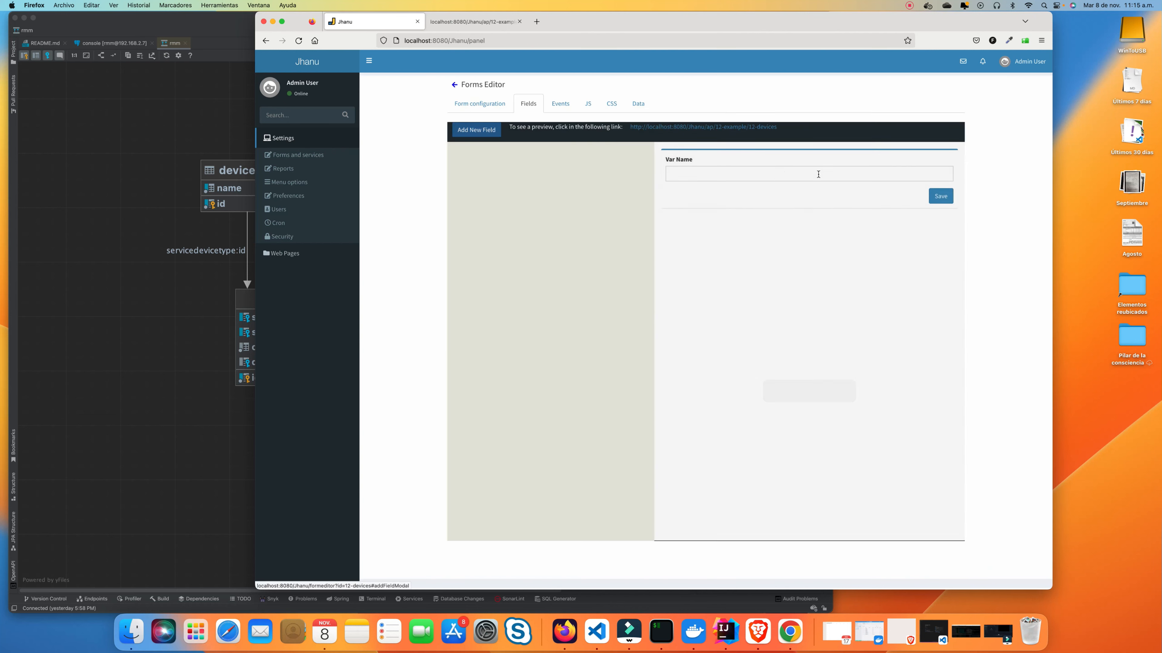
Set the hidden field's variable name to id and save the field
left_click(713, 176)
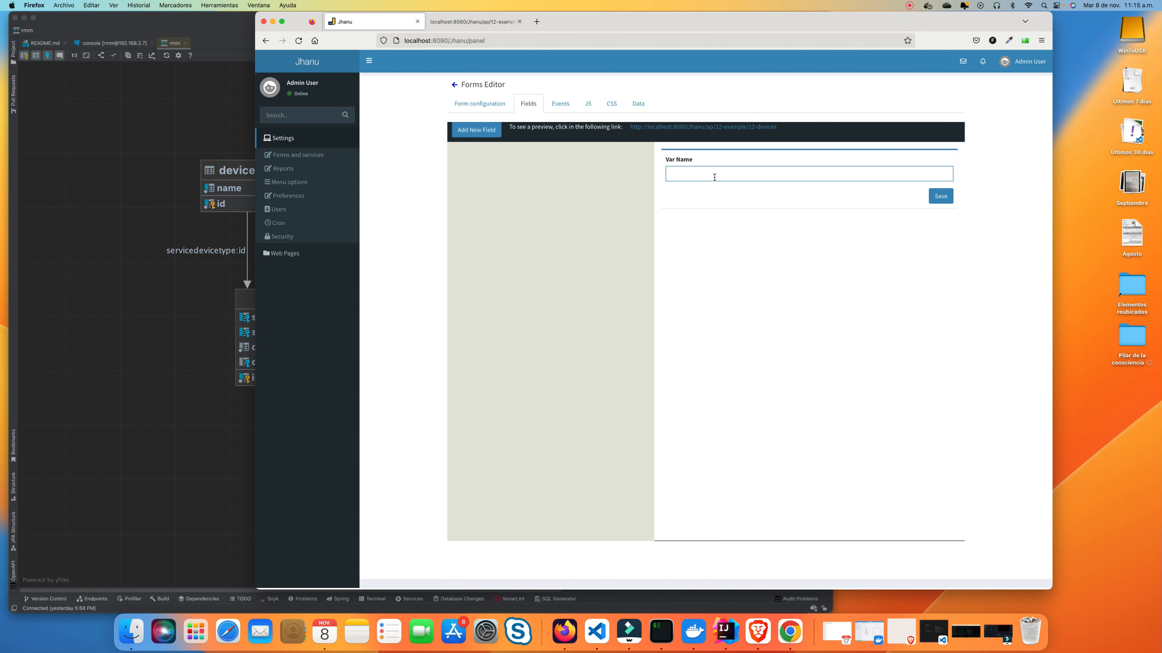
type("id")
key("Return")
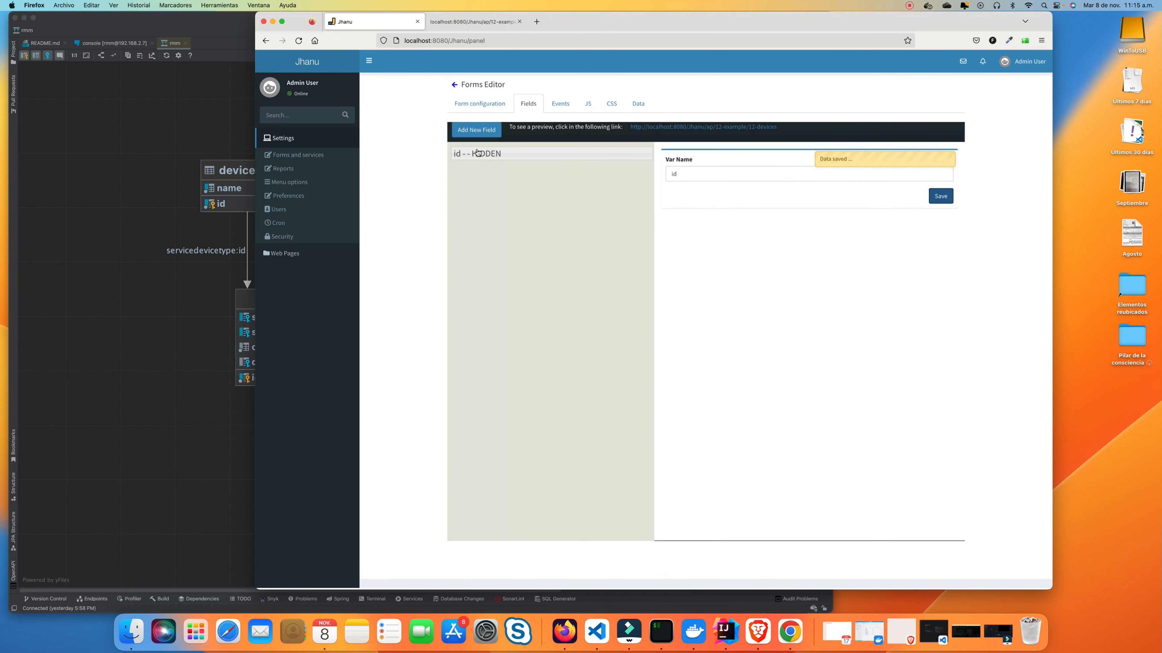
Reload the form preview to check it with the hidden field and return to the Forms Editor
left_click(459, 22)
left_click(296, 41)
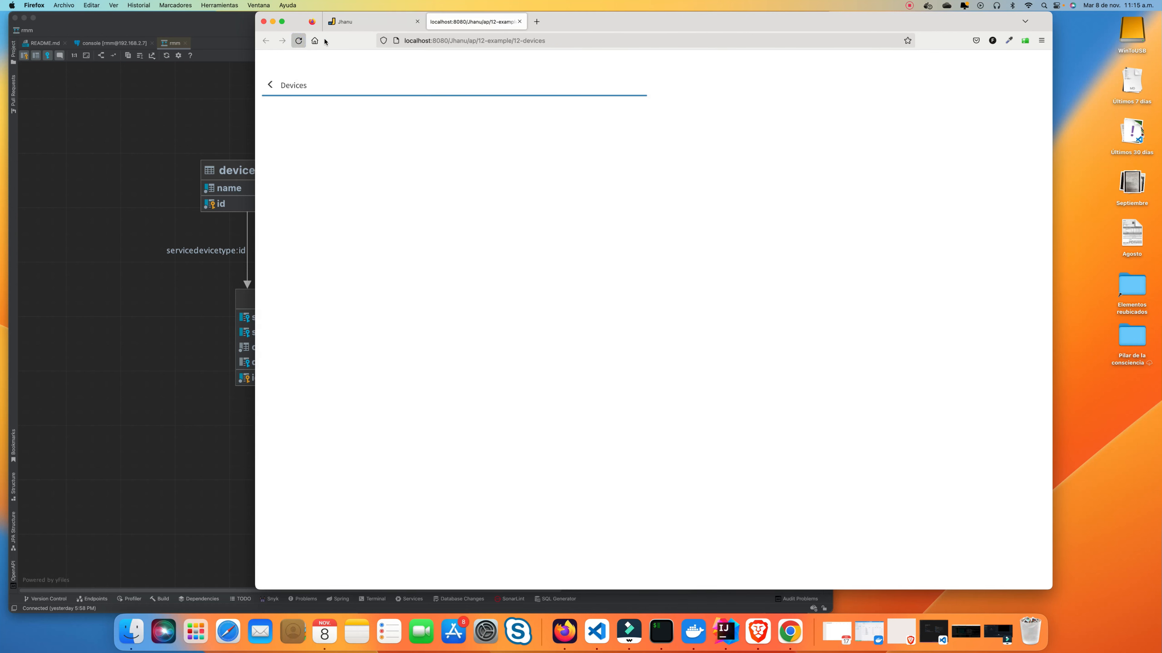
left_click(382, 21)
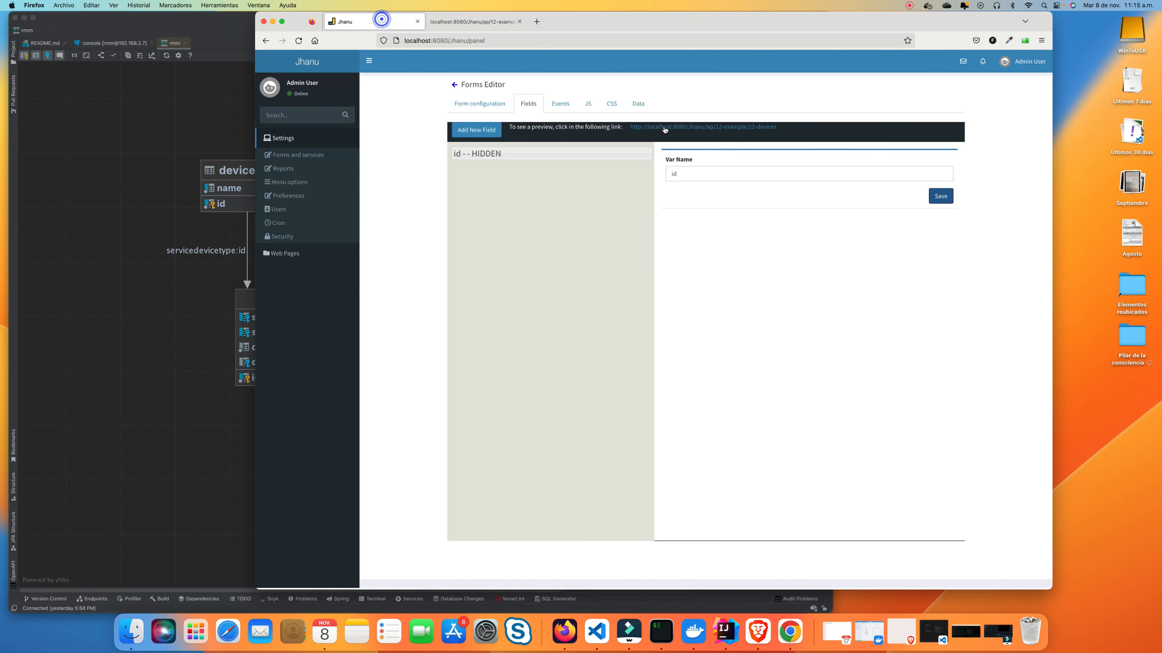
Add a new field of data type STRING and set its variable name to name
left_click(476, 130)
left_click(638, 141)
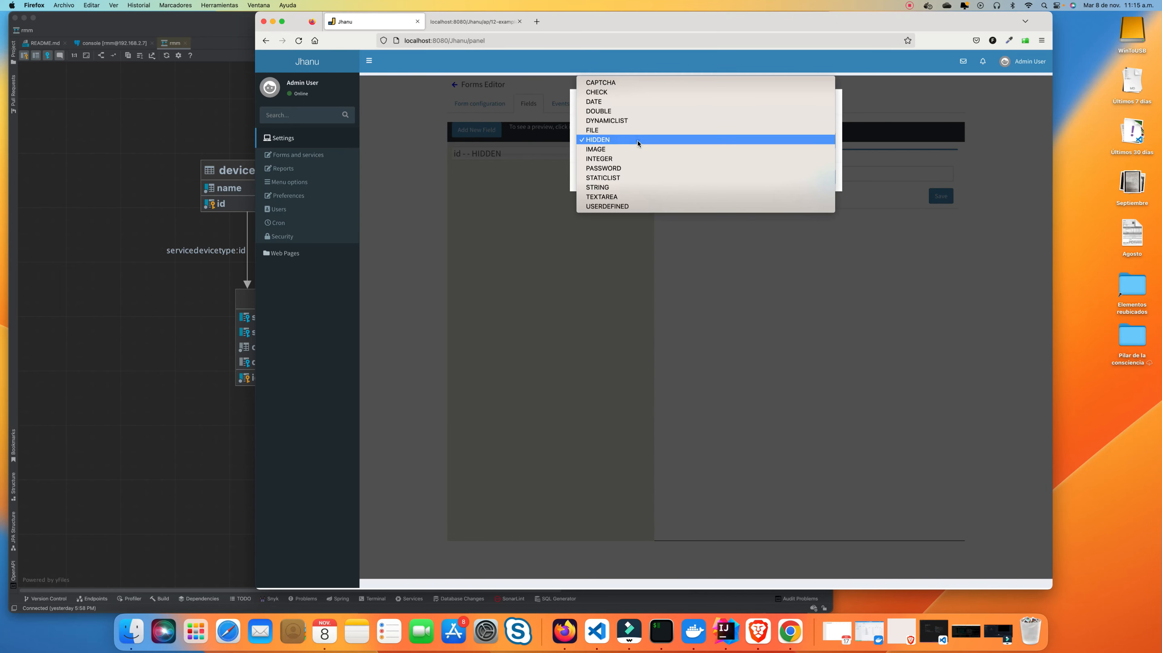
left_click(642, 187)
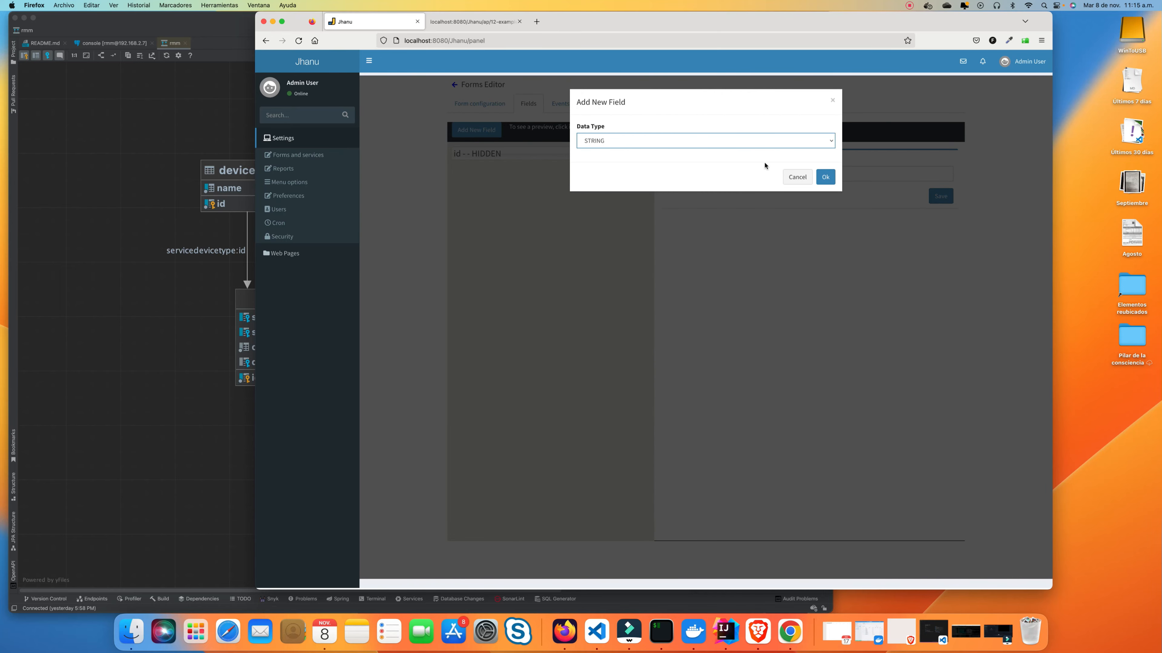
left_click(825, 177)
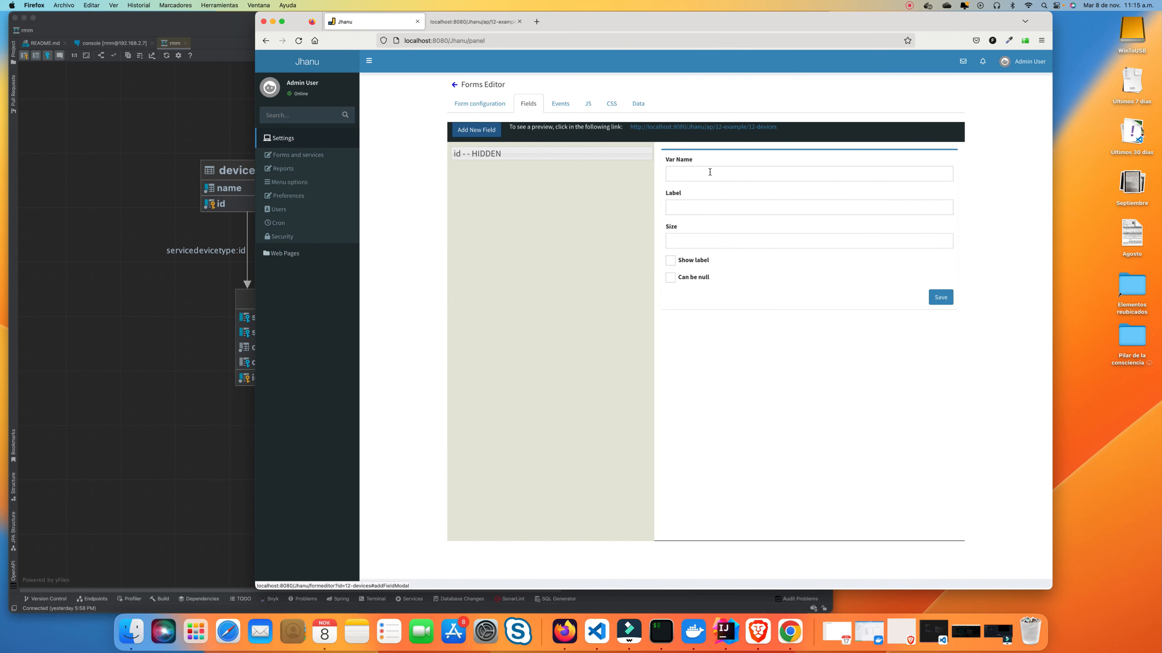
left_click(709, 172)
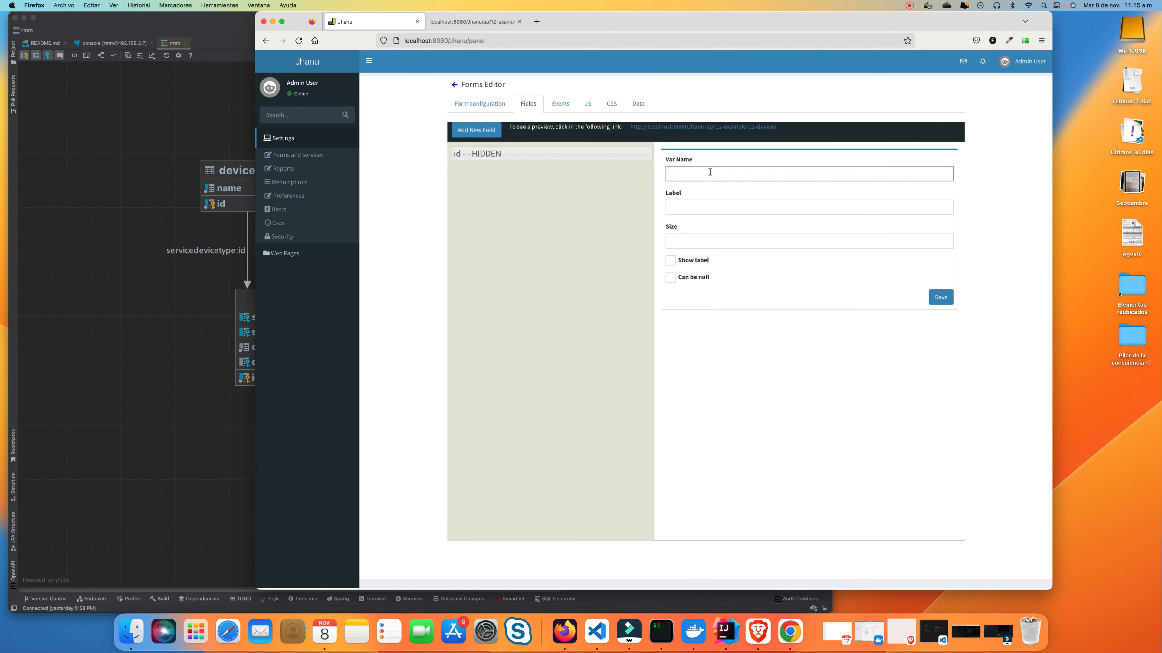
type("name")
Start a new language label for the string field with the key form_devices_name
left_click(688, 206)
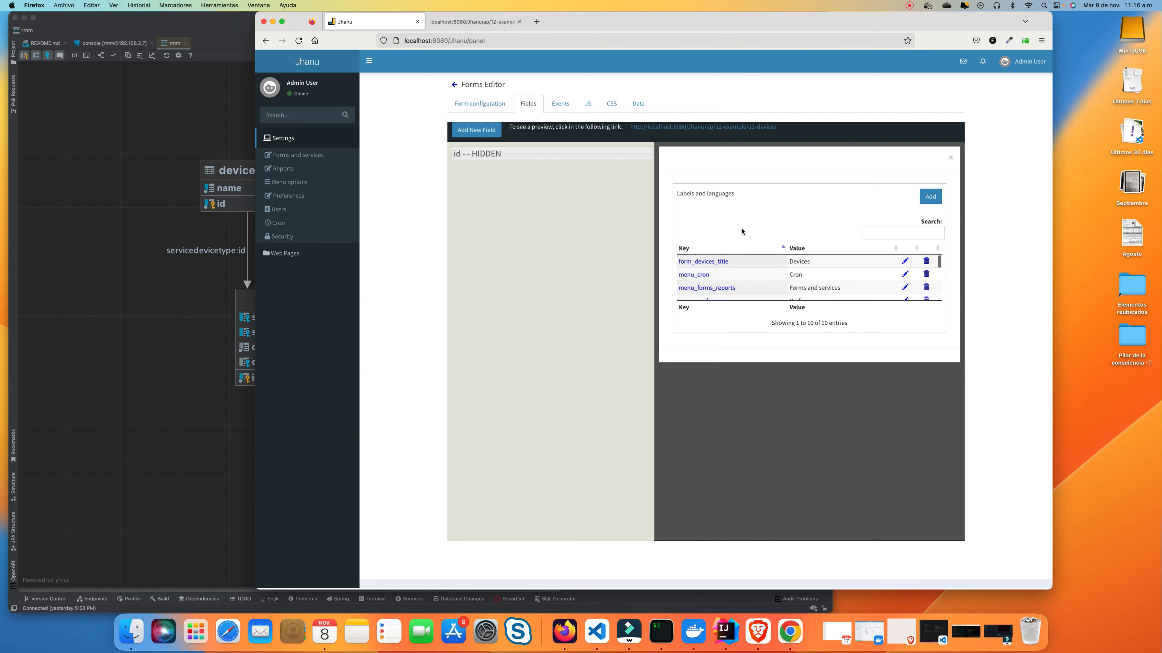
left_click(931, 200)
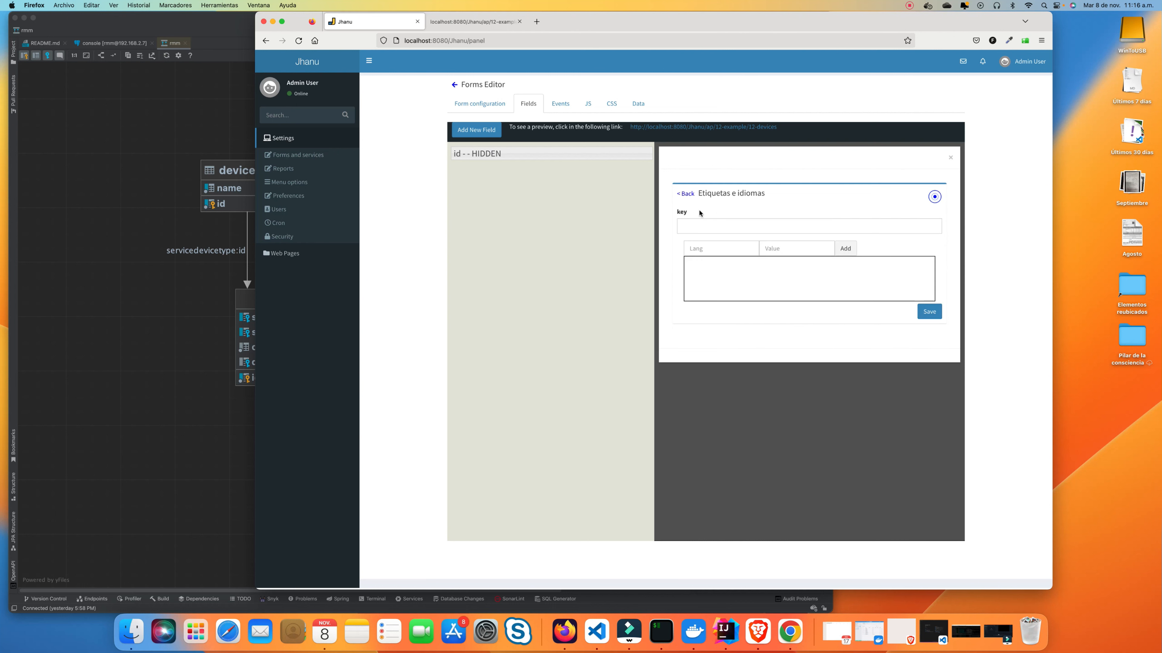
left_click(687, 226)
type("form_devices_title")
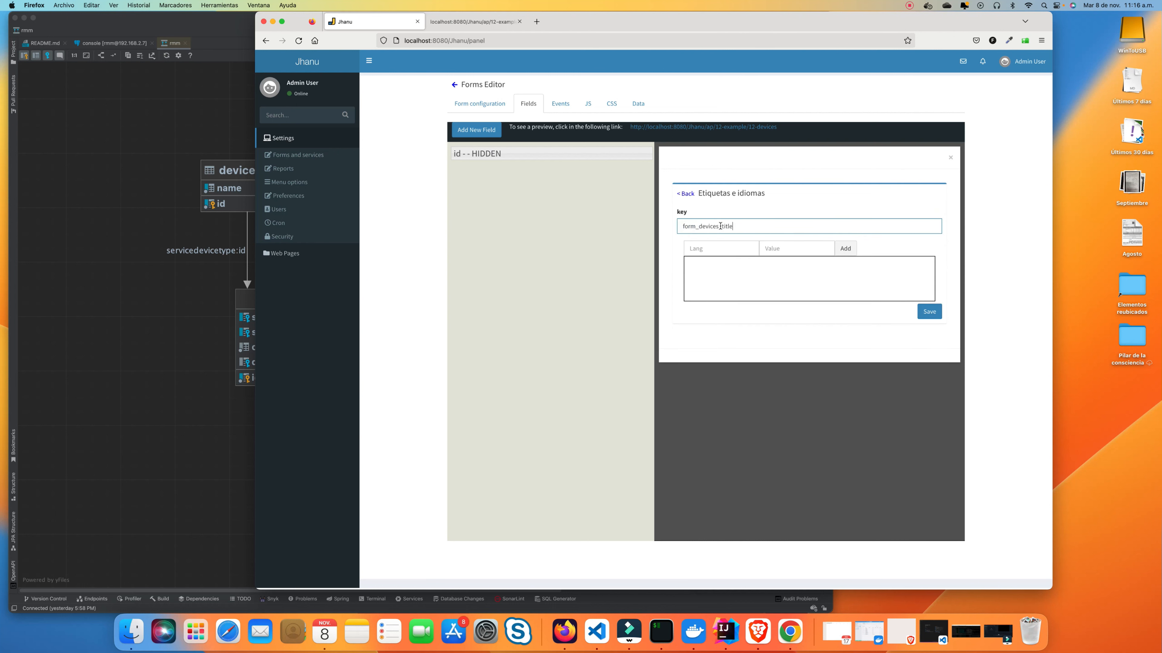
left_click_drag(721, 226, 760, 226)
type("nam")
Add the Spanish (es) value Nombre to the form_devices_name label
key("Tab")
type("es")
left_click(790, 251)
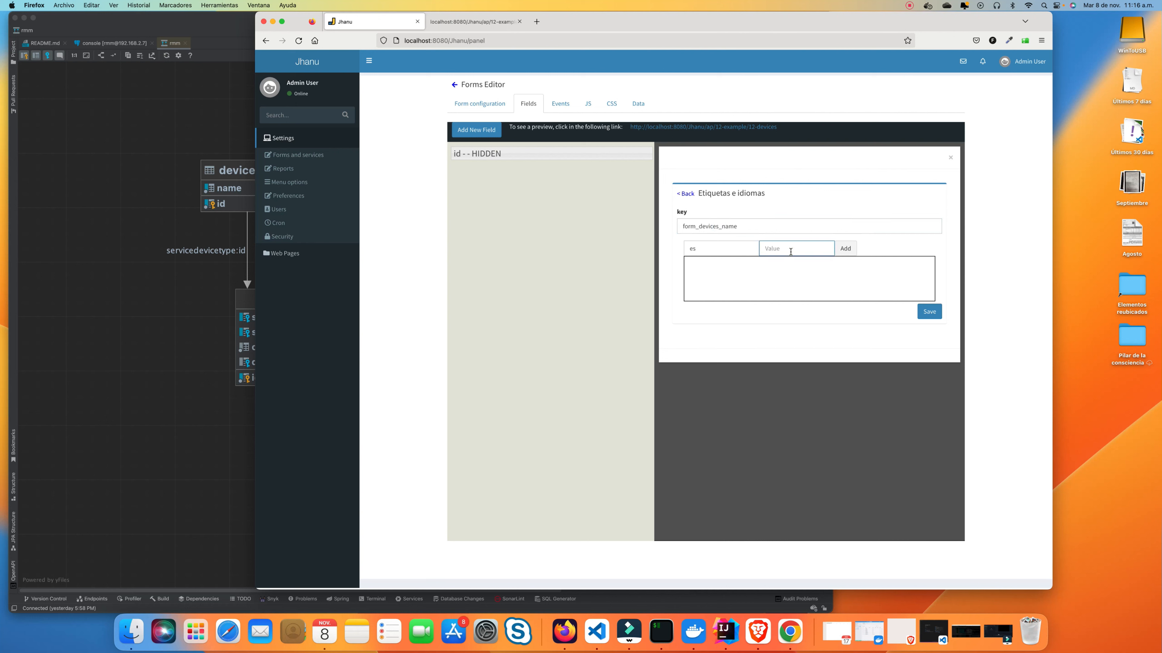
type("Nombre")
left_click(845, 249)
Add the English (en) value Name to the form_devices_name label and copy the label's key
left_click(717, 249)
type("en")
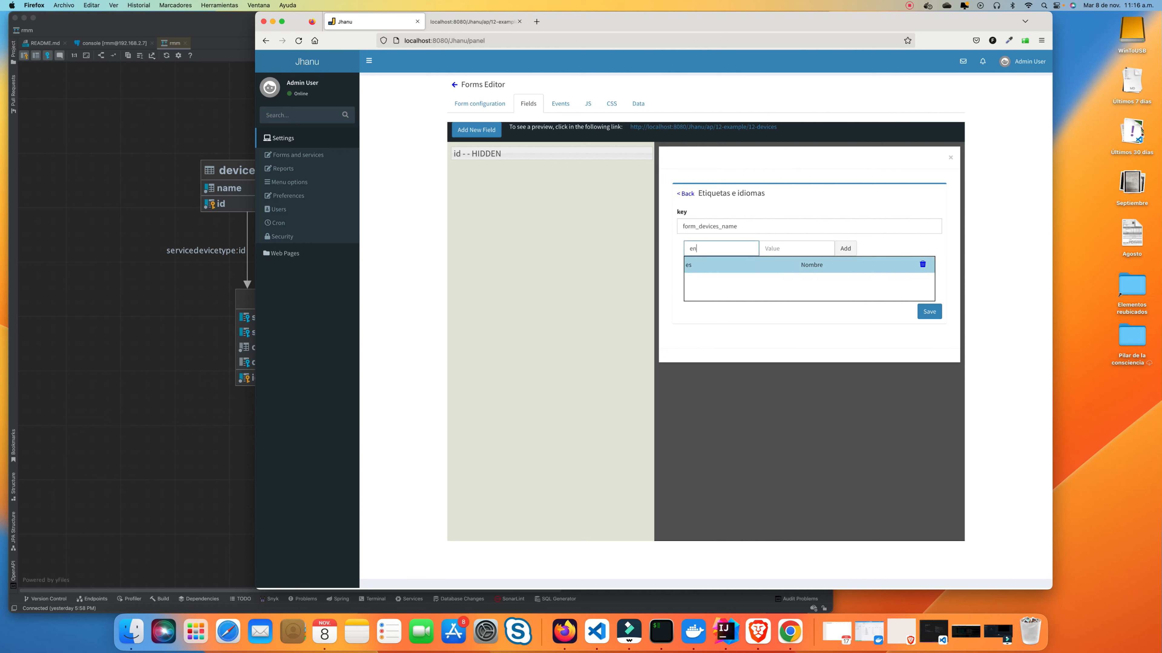
left_click(762, 248)
type("Name")
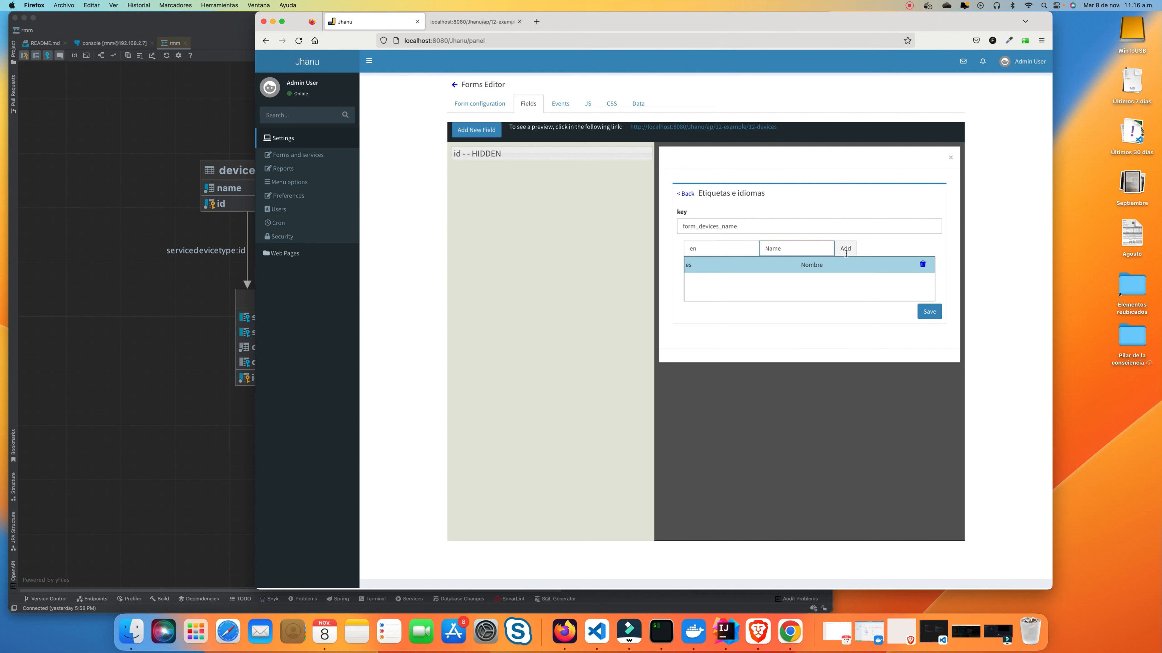
left_click(845, 251)
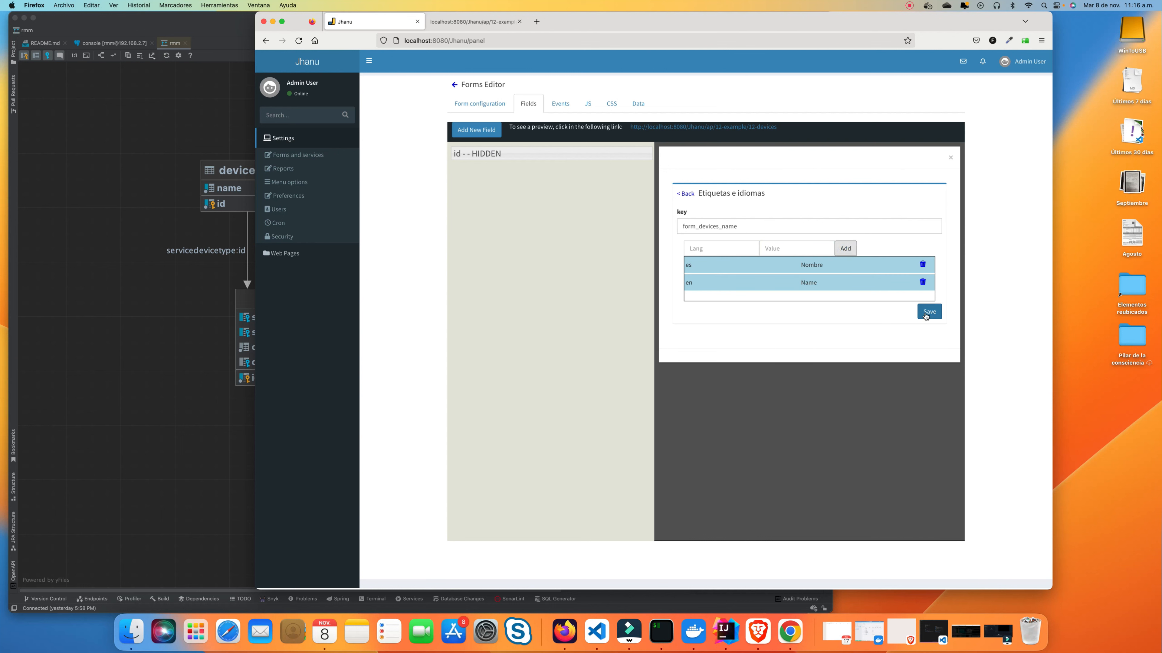
double_click(757, 226)
key("super+c")
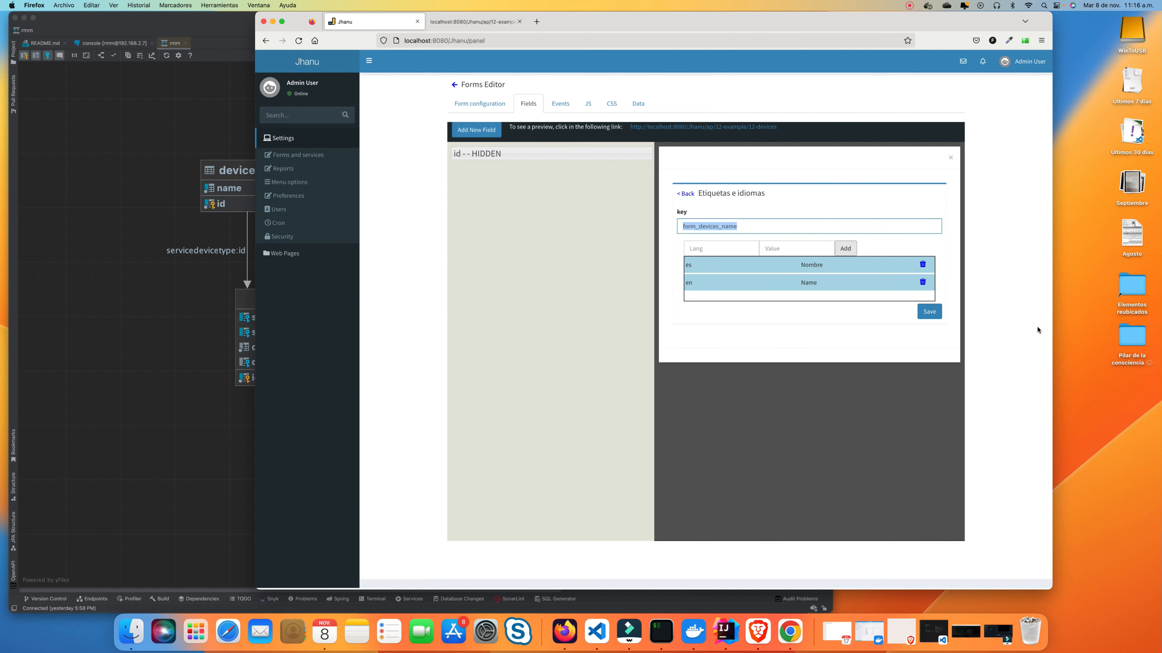
Save the form_devices_name label, search for it by its key and assign it as the string field's label
left_click(934, 315)
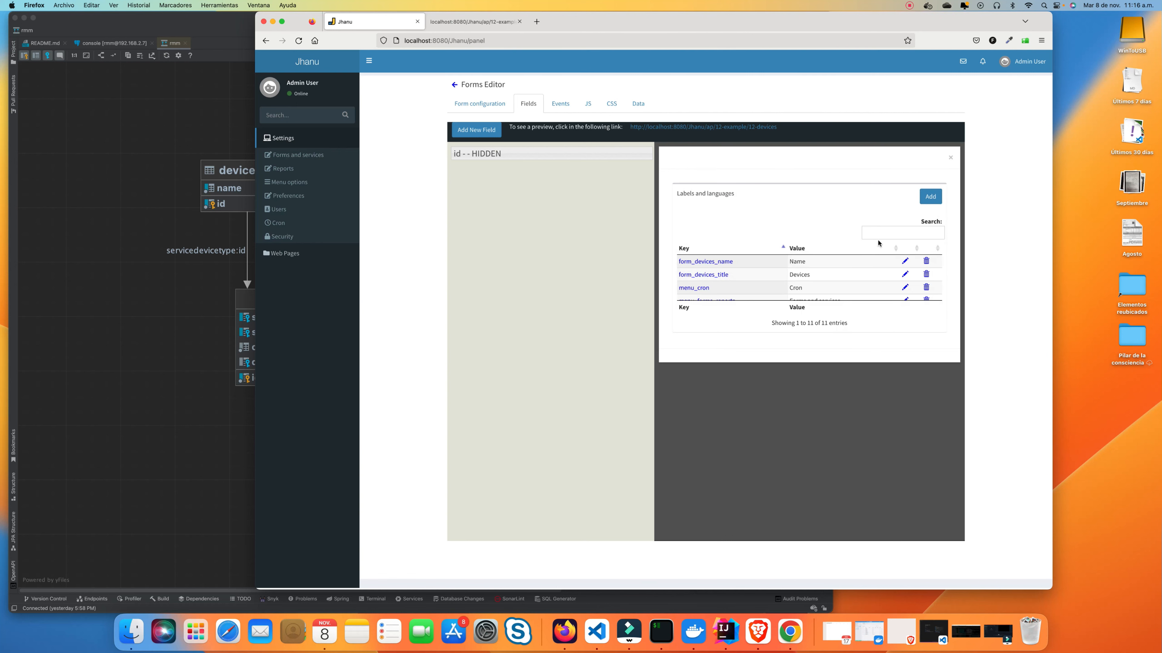
left_click(878, 234)
key("super+v")
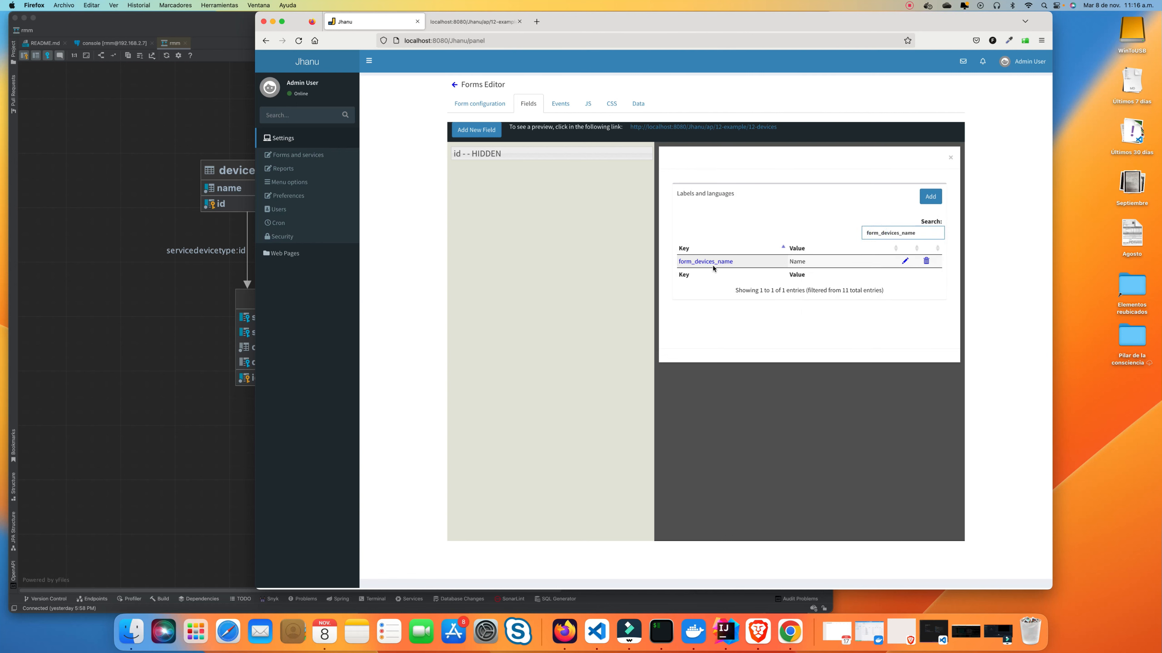
key("Escape")
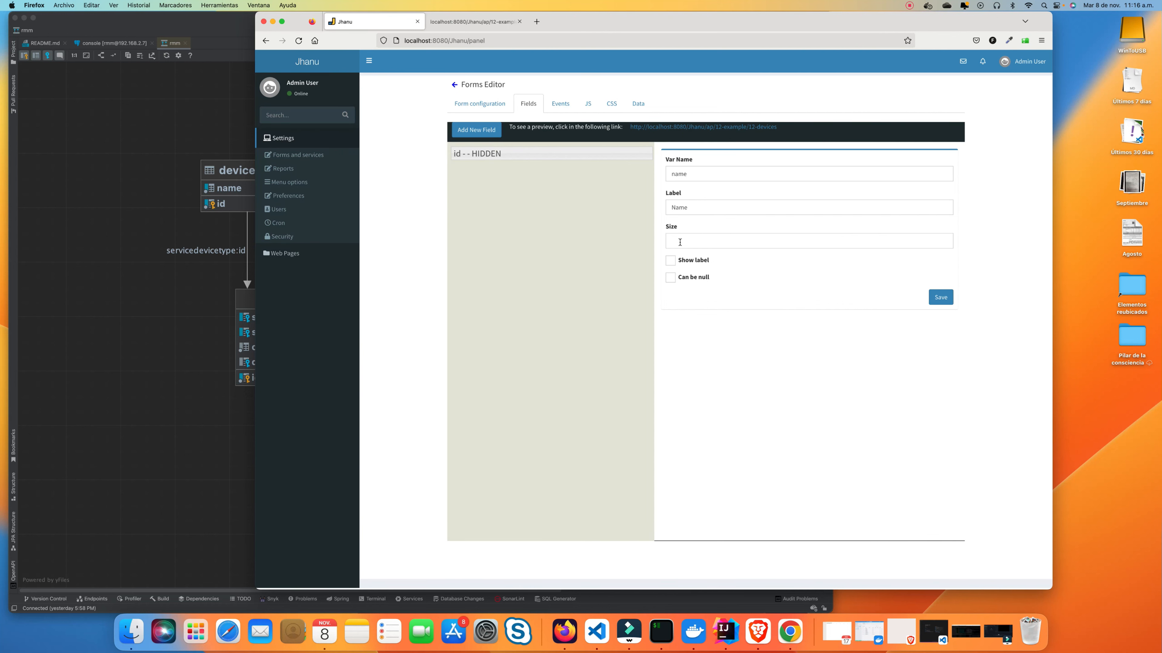
Switch to IntelliJ IDEA and examine the columns of the devicetypes table in the rmm database for the name column's size
left_click(86, 178)
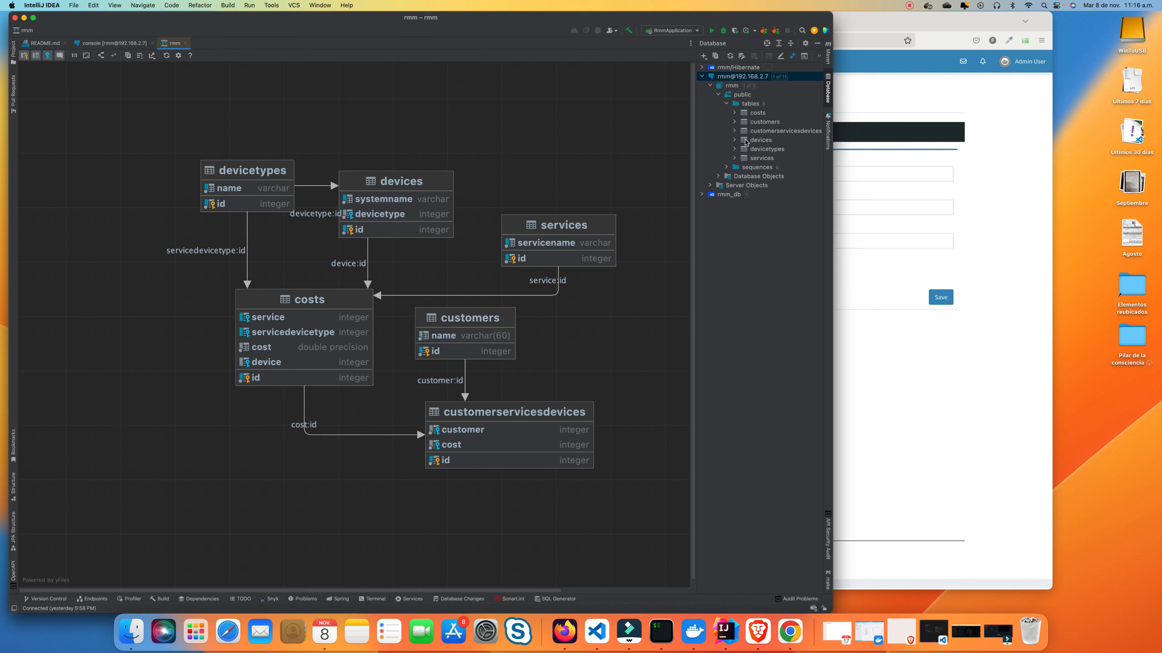
left_click(734, 140)
left_click(742, 149)
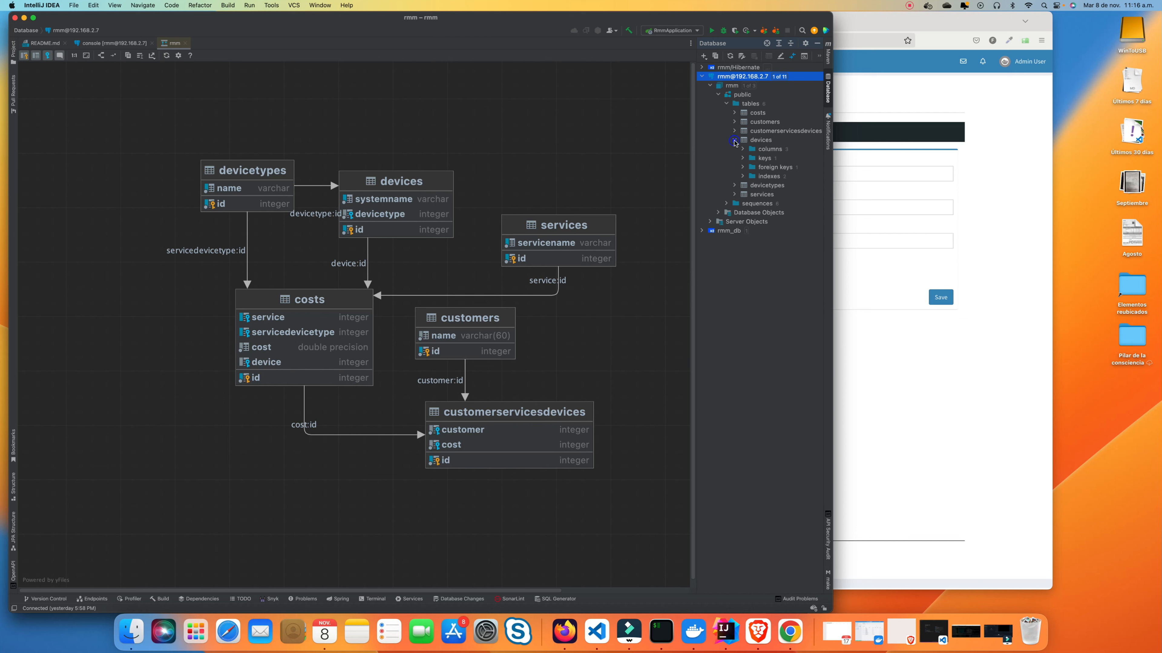
left_click(734, 140)
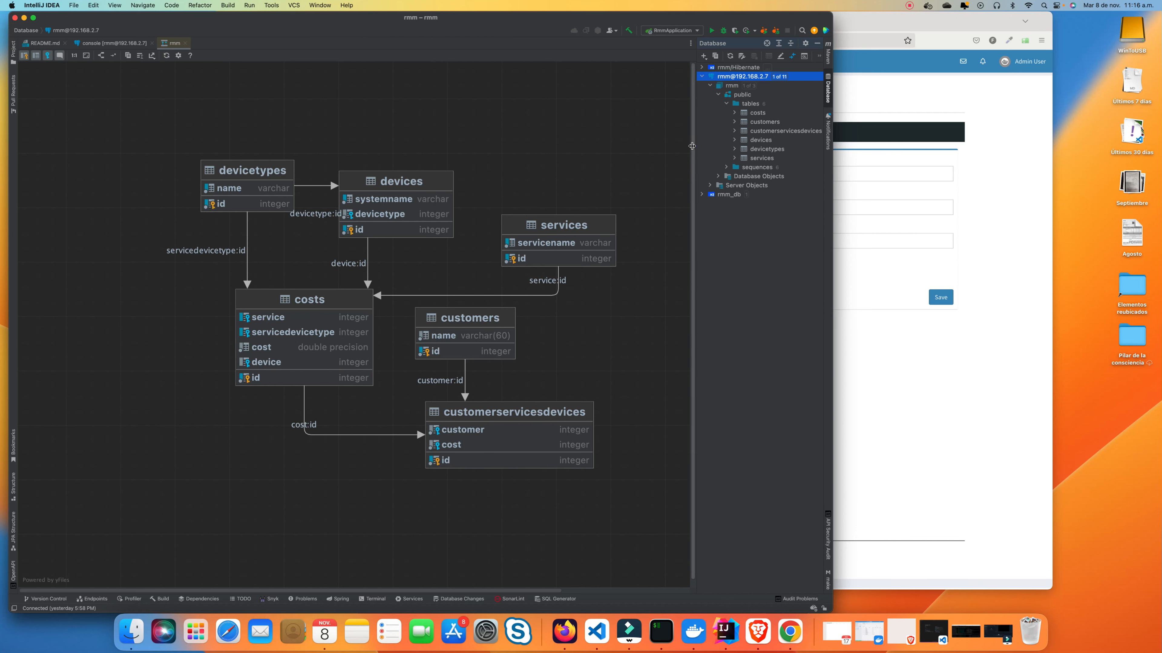
left_click_drag(694, 145, 631, 144)
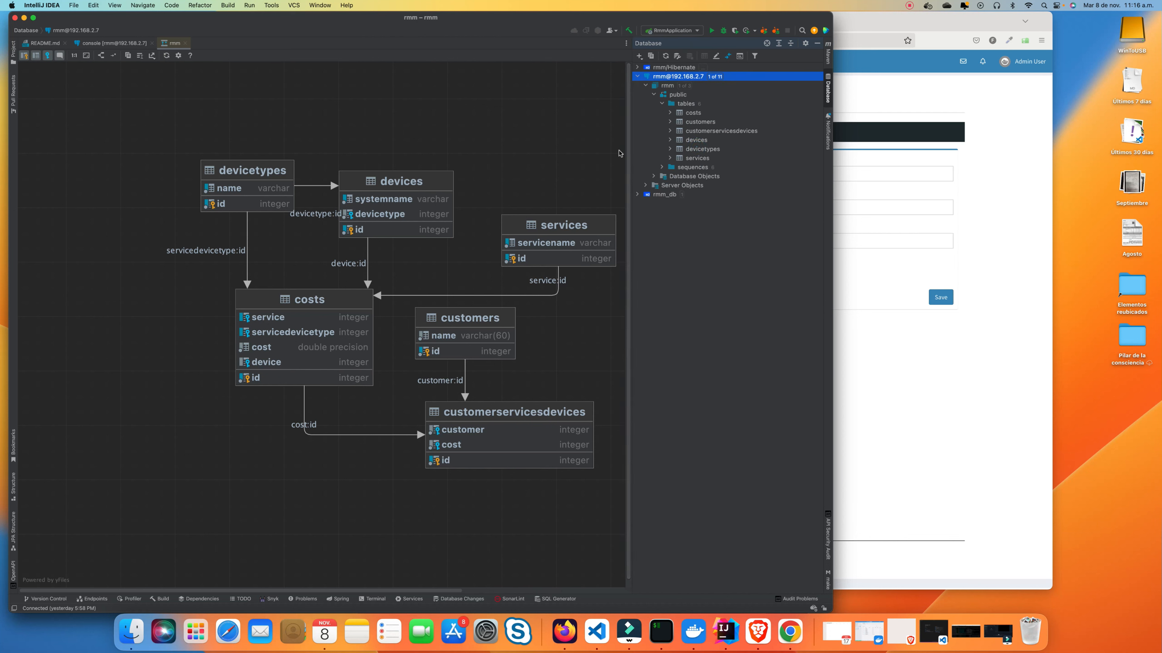
left_click(619, 153)
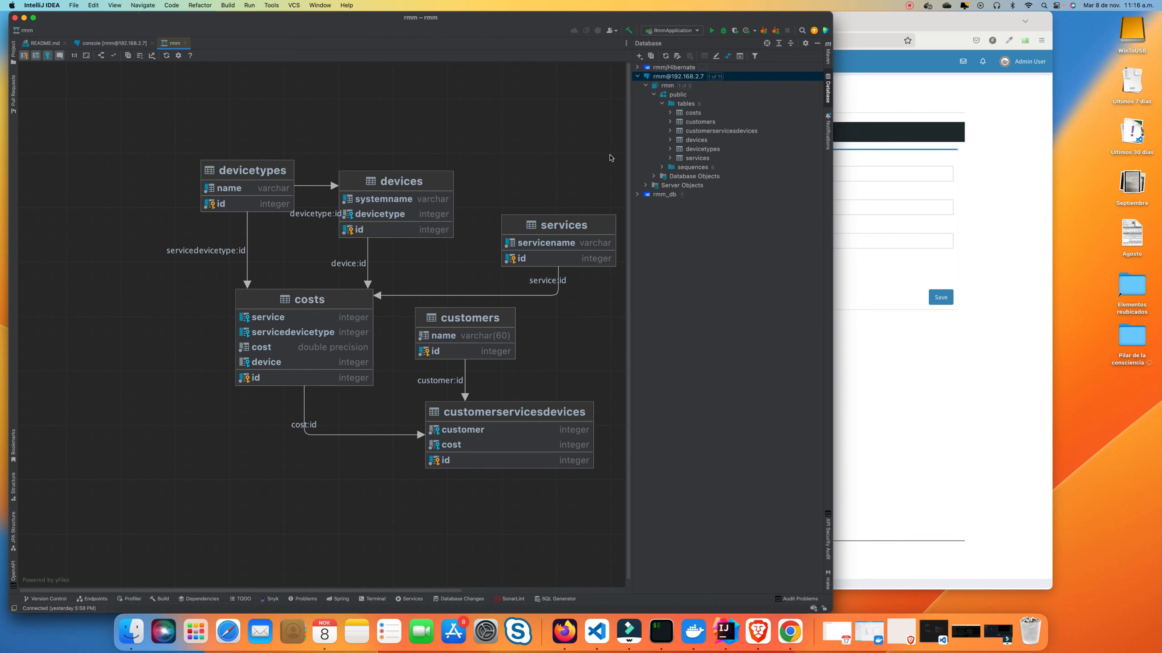
left_click(678, 154)
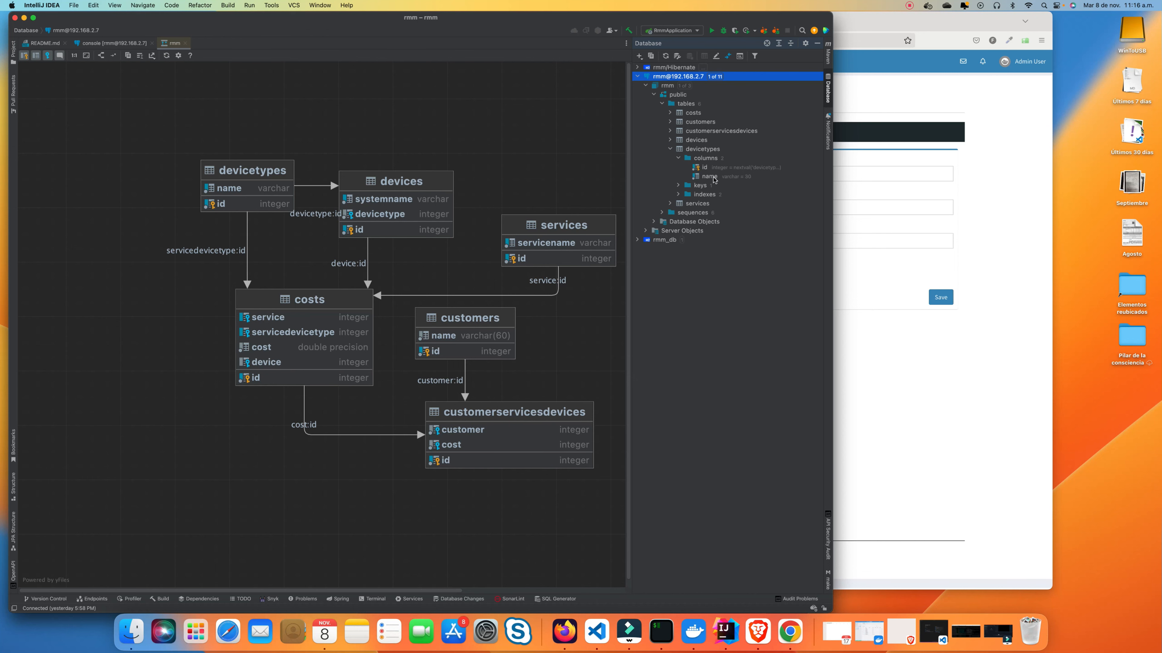
Back in Firefox, set the name field's size to 30, enable Show label and Can be null, and save the field
left_click(1025, 205)
left_click(670, 238)
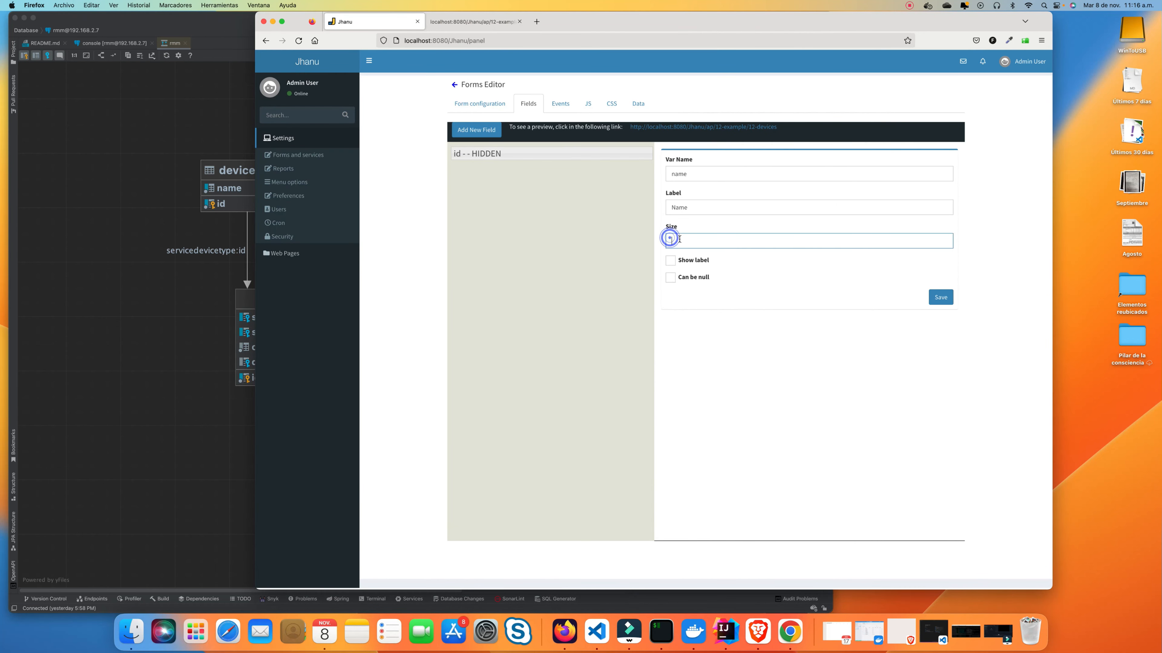
left_click(670, 260)
left_click(671, 278)
left_click(938, 295)
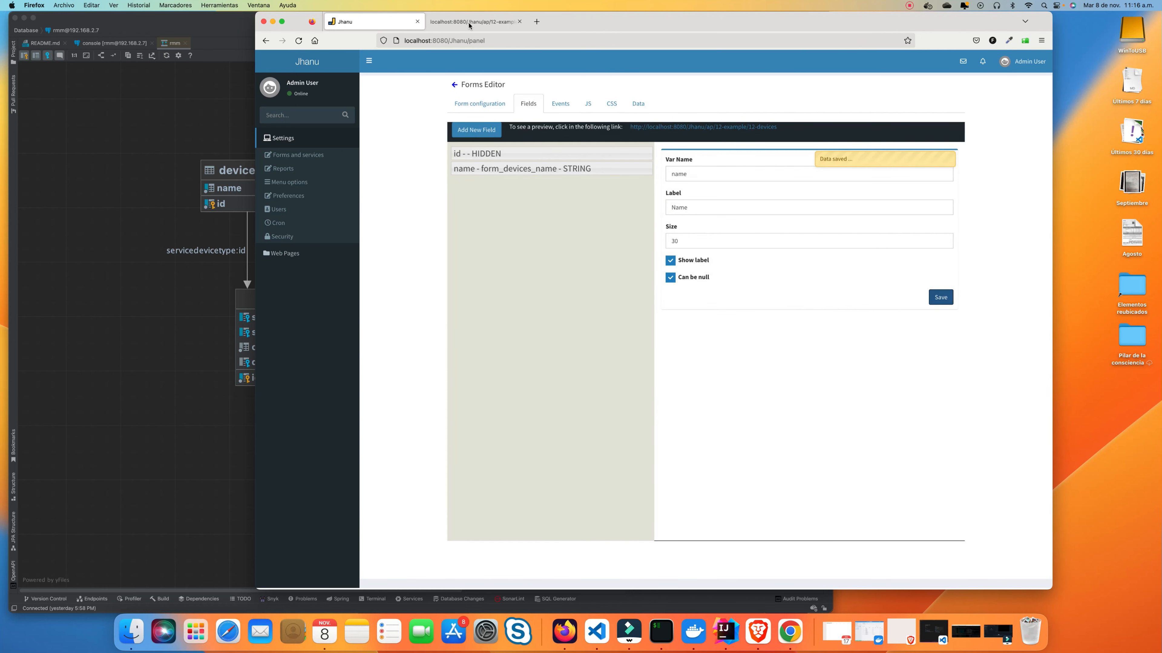
Reload the devices form preview and check the name field
left_click(469, 23)
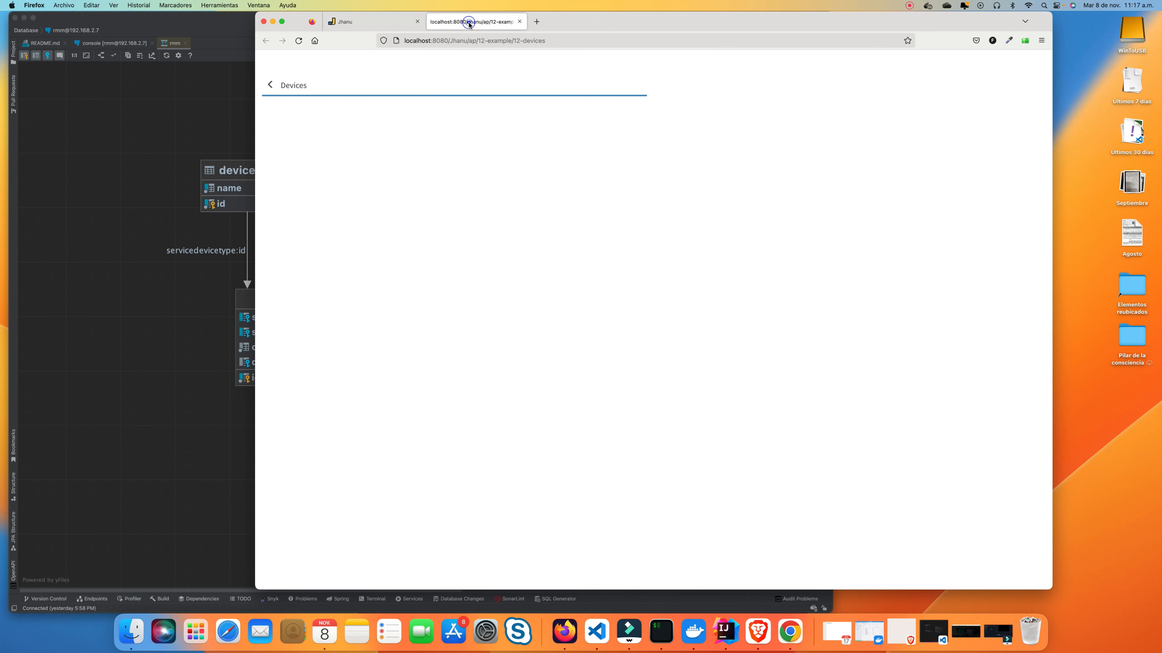
left_click(298, 40)
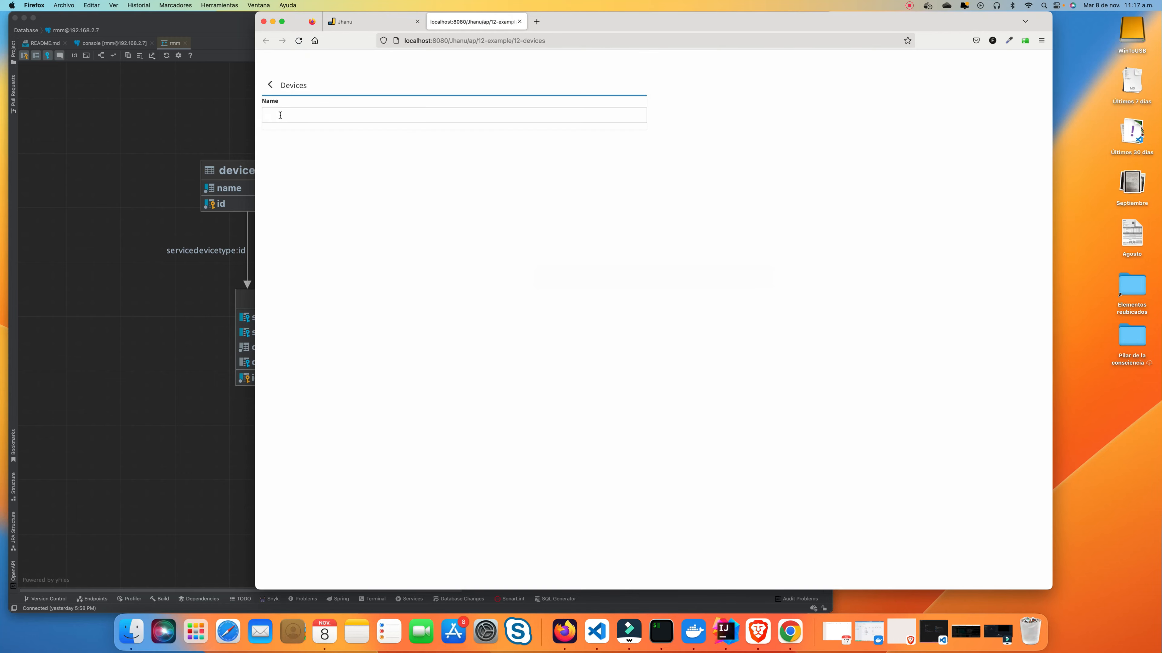
left_click(280, 114)
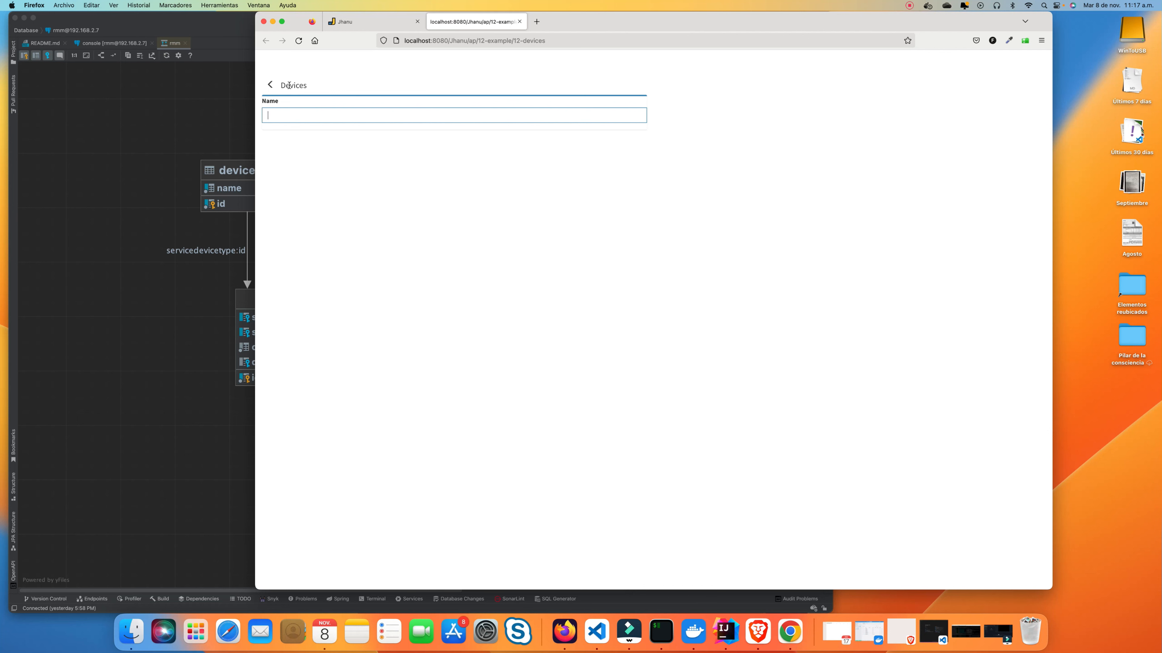
Return to the form's general configuration and open the label list for its title
left_click(362, 22)
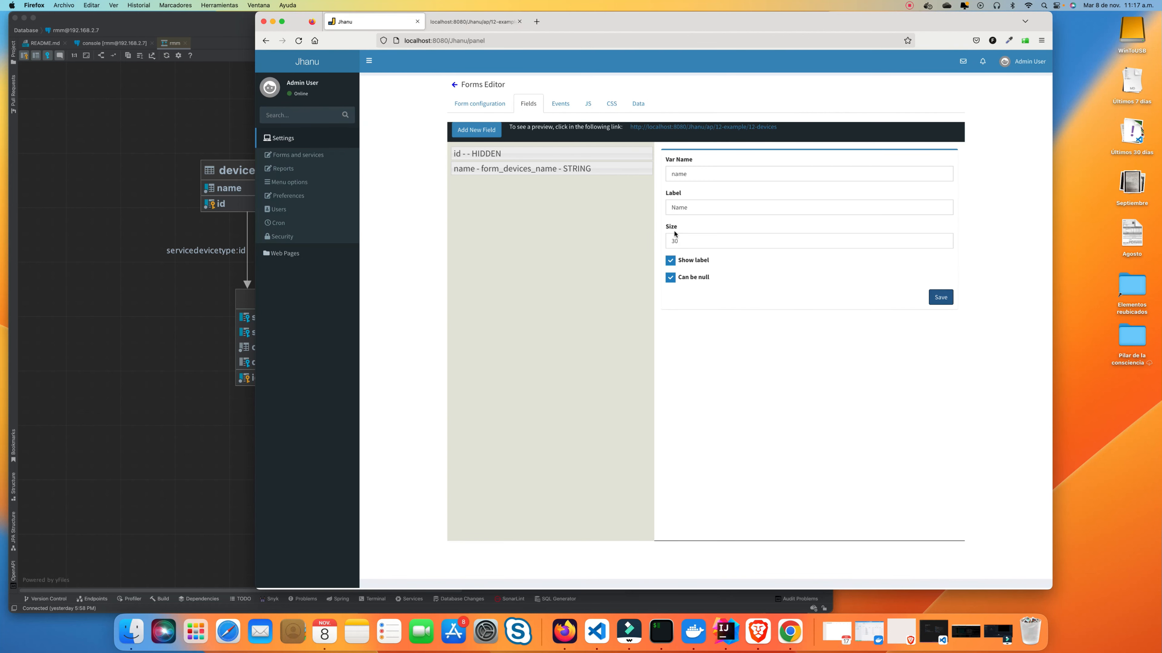
left_click(489, 105)
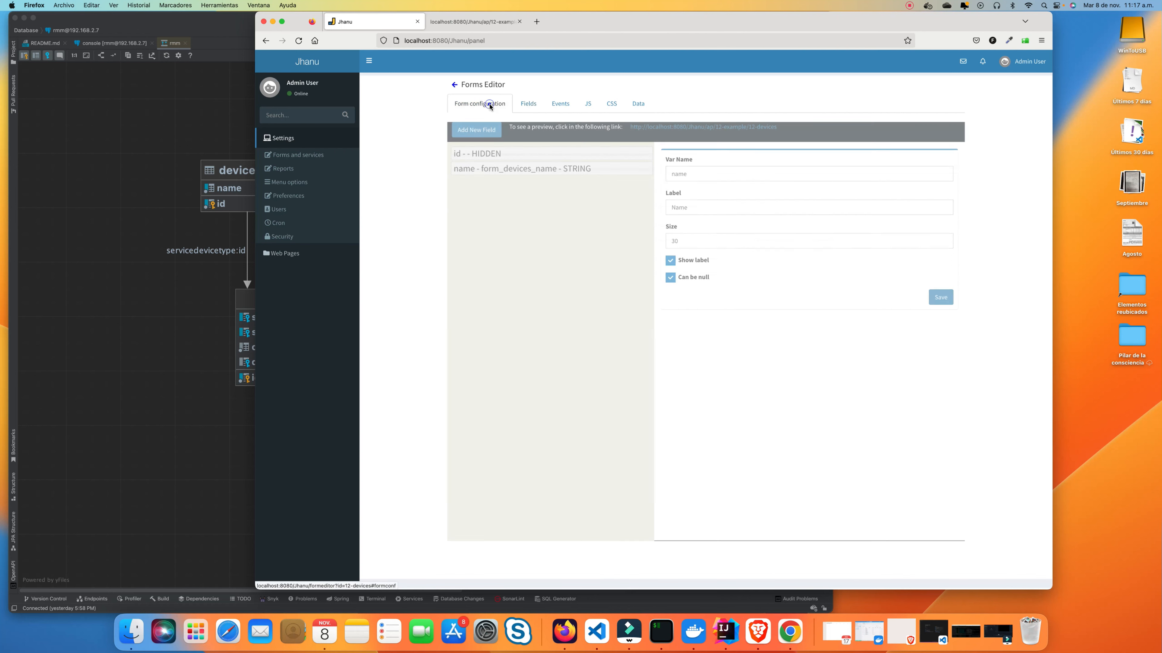
left_click(487, 165)
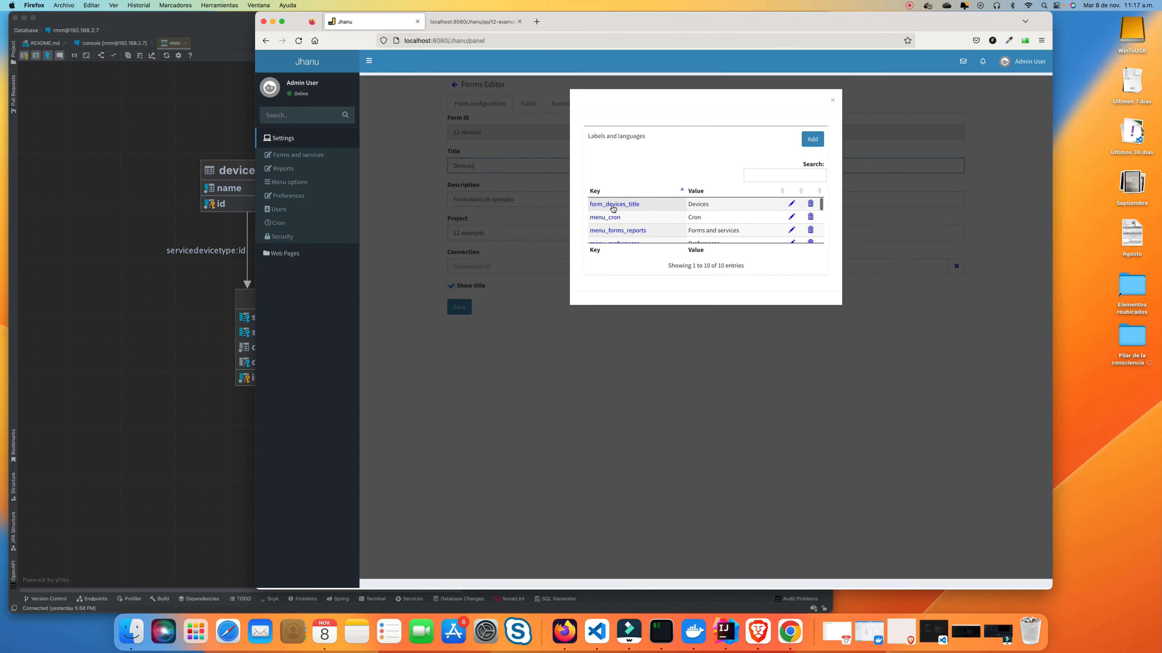
left_click(812, 139)
left_click(603, 168)
key("super+v")
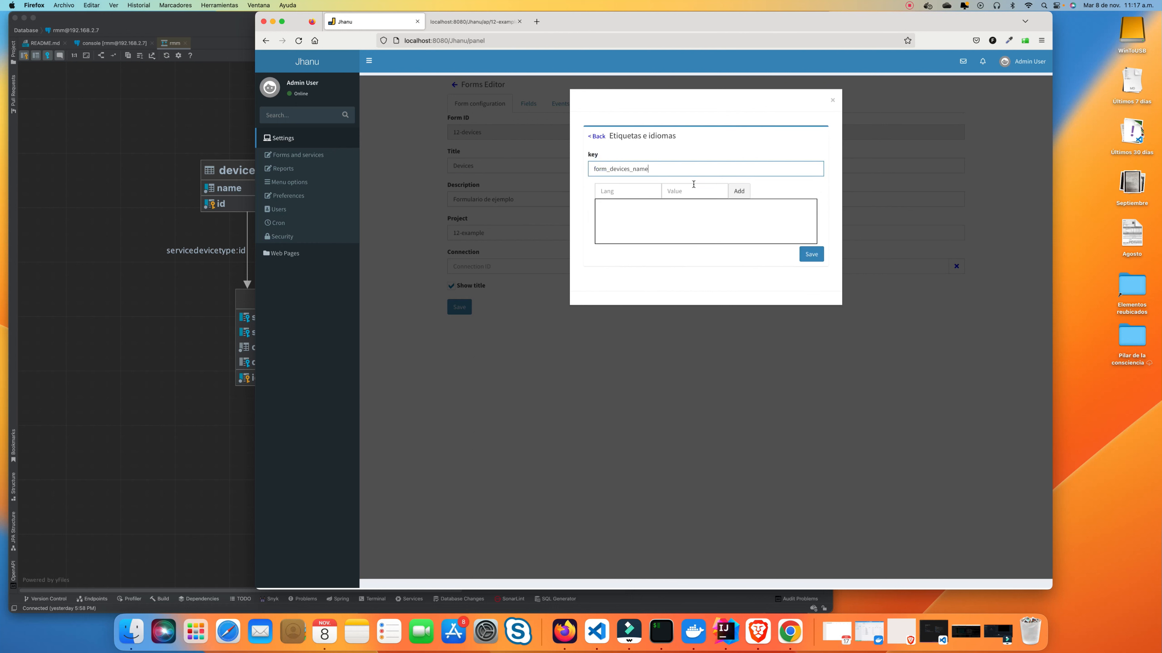
left_click(596, 136)
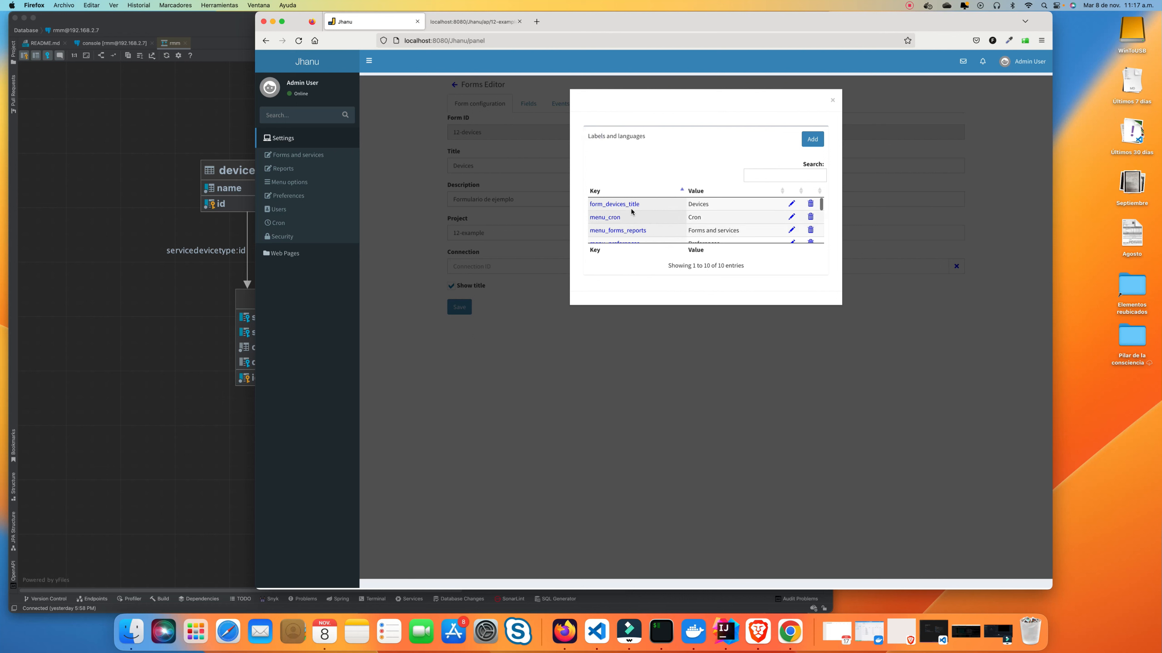
Edit the form_devices_title label, replacing its Spanish (es) value with Tipo de Dispositivos
left_click(791, 205)
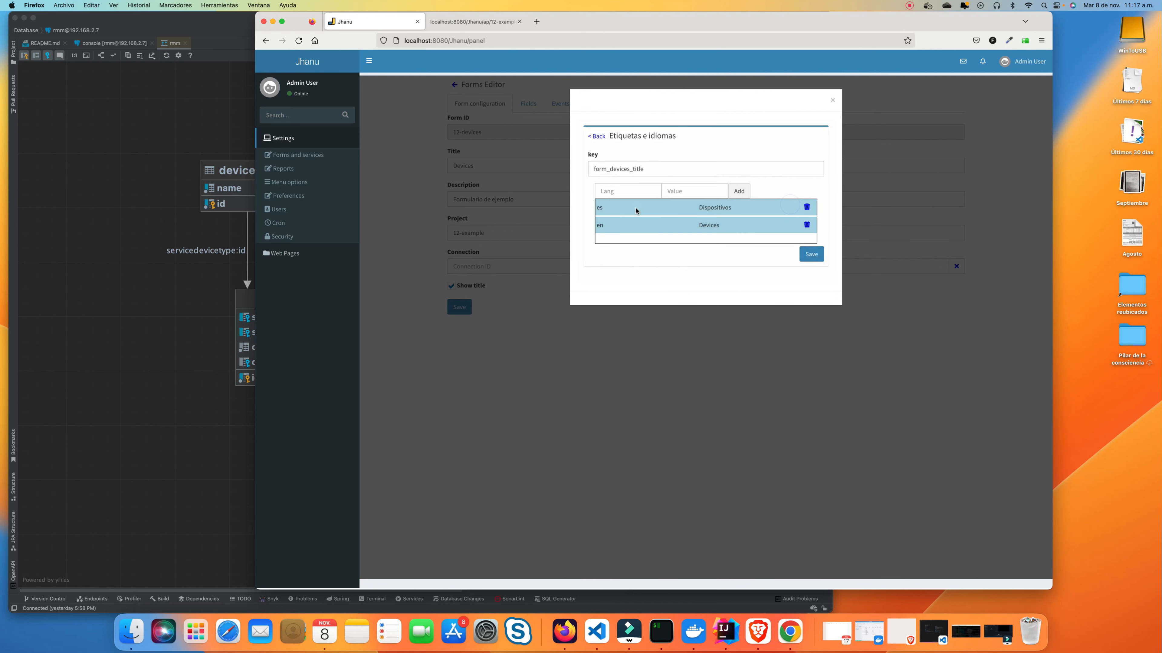
left_click(718, 209)
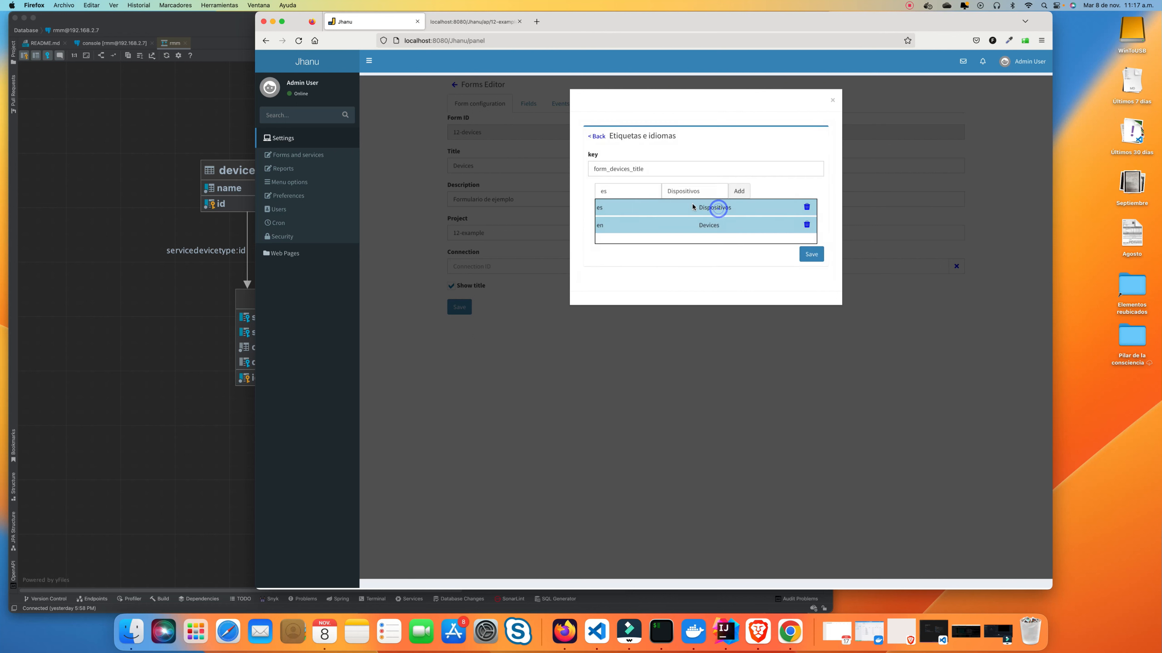
double_click(704, 190)
key("Left")
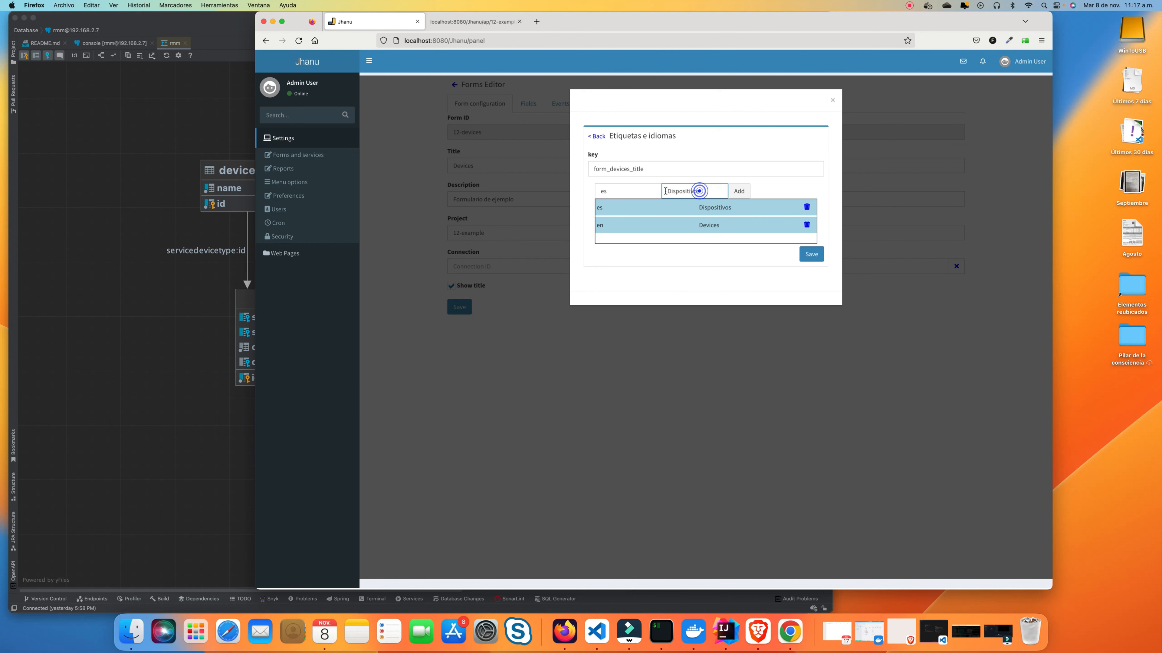
type("Tipo de")
left_click(739, 191)
scroll(737, 229, "down", 1)
scroll(737, 229, "up", 2)
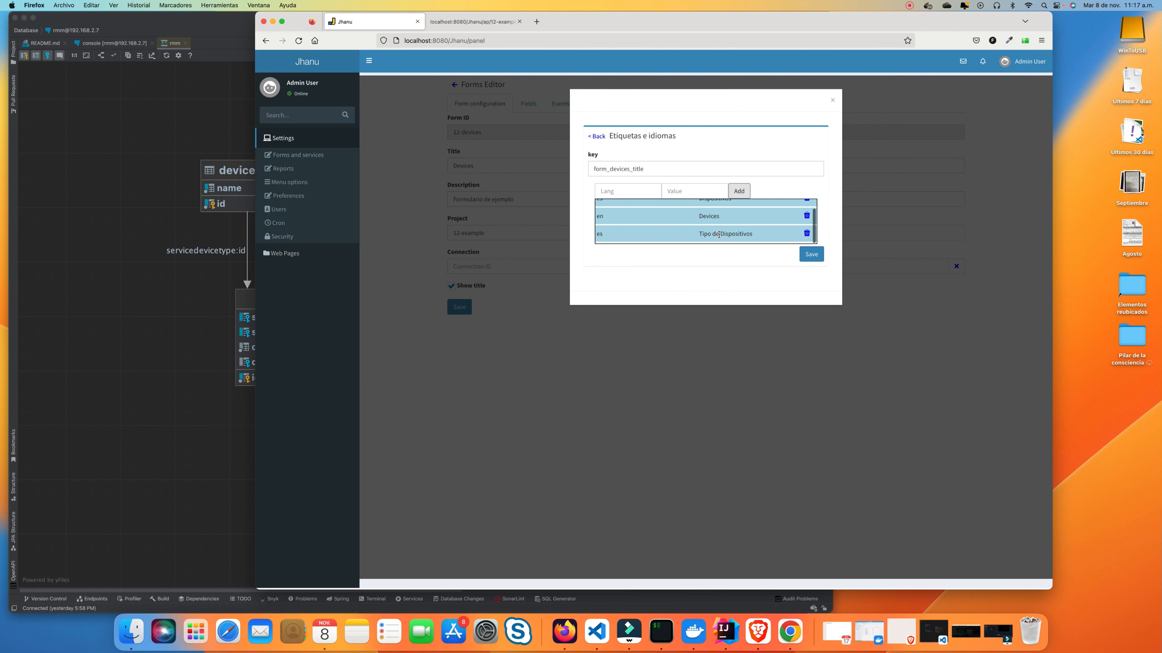
left_click(806, 207)
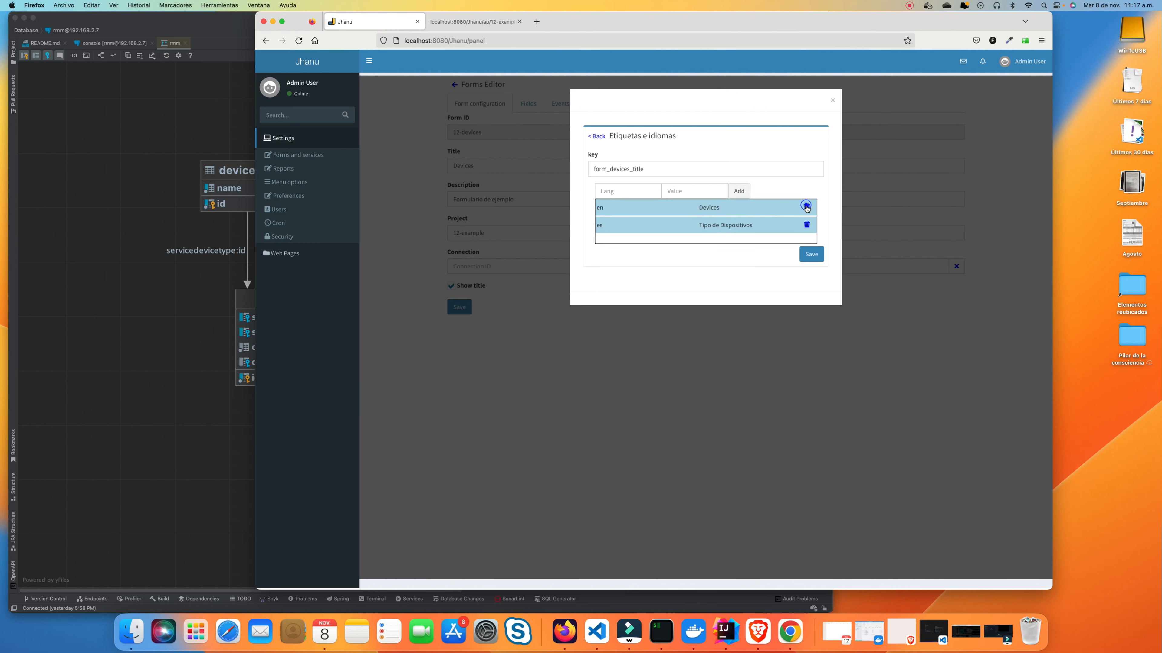
Replace the title label's English (en) value with Devices Types and save the label
left_click(699, 208)
left_click(692, 190)
type("Types")
left_click(739, 190)
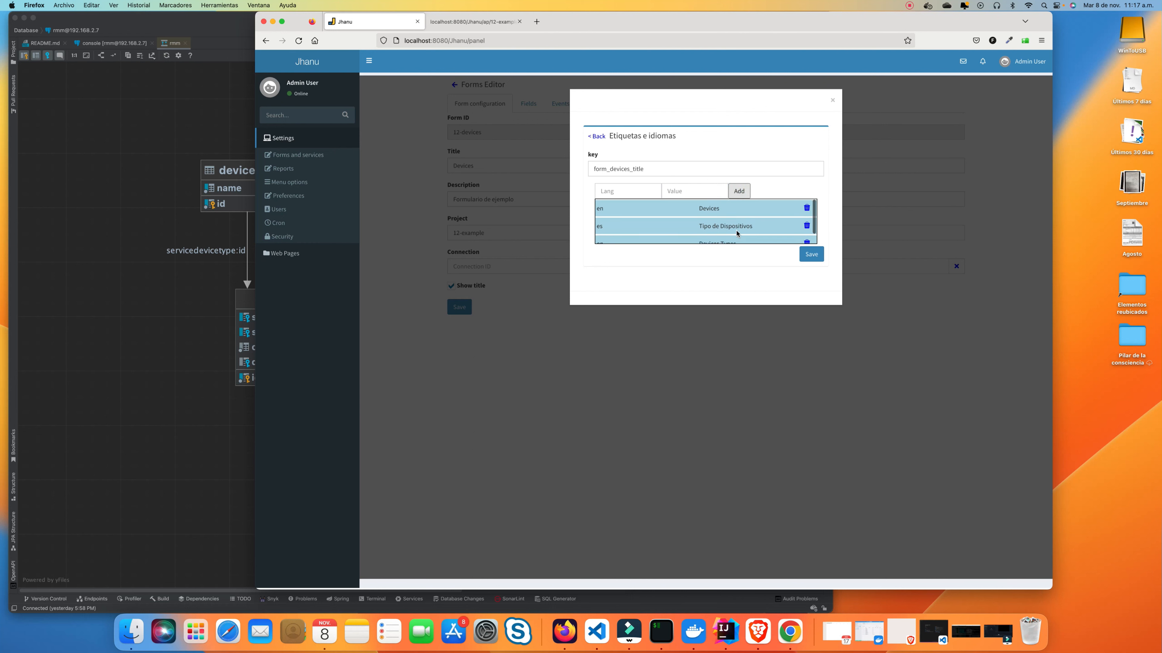
left_click(808, 208)
left_click(807, 252)
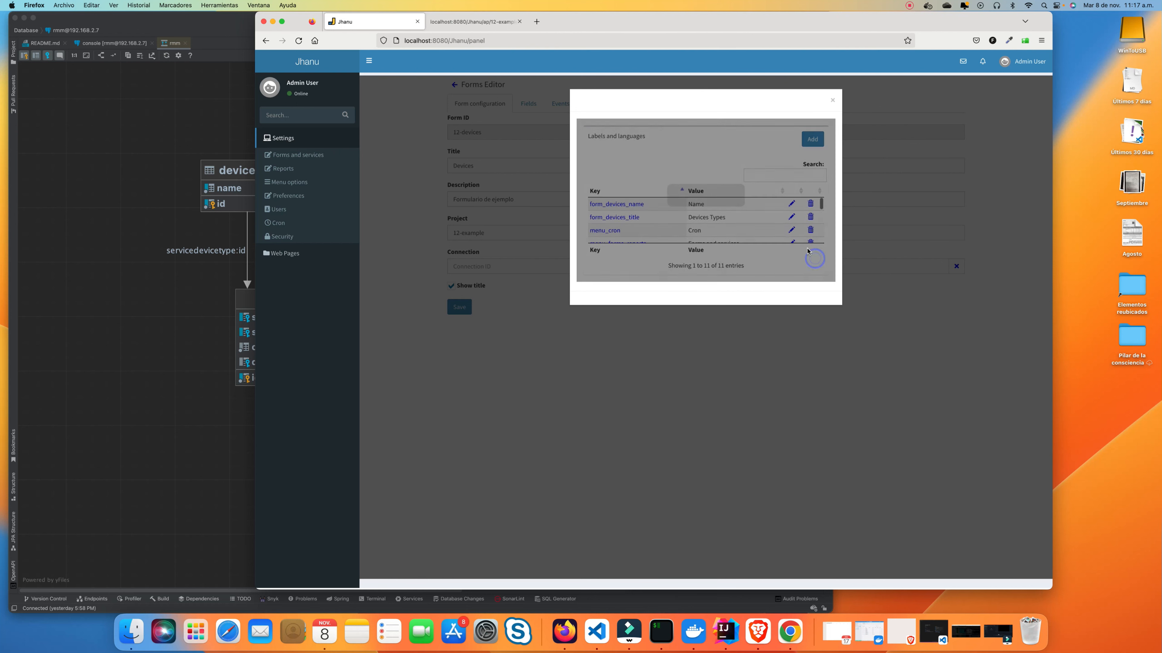
Reload the form preview to check its title, then return to the forms editor
left_click(468, 22)
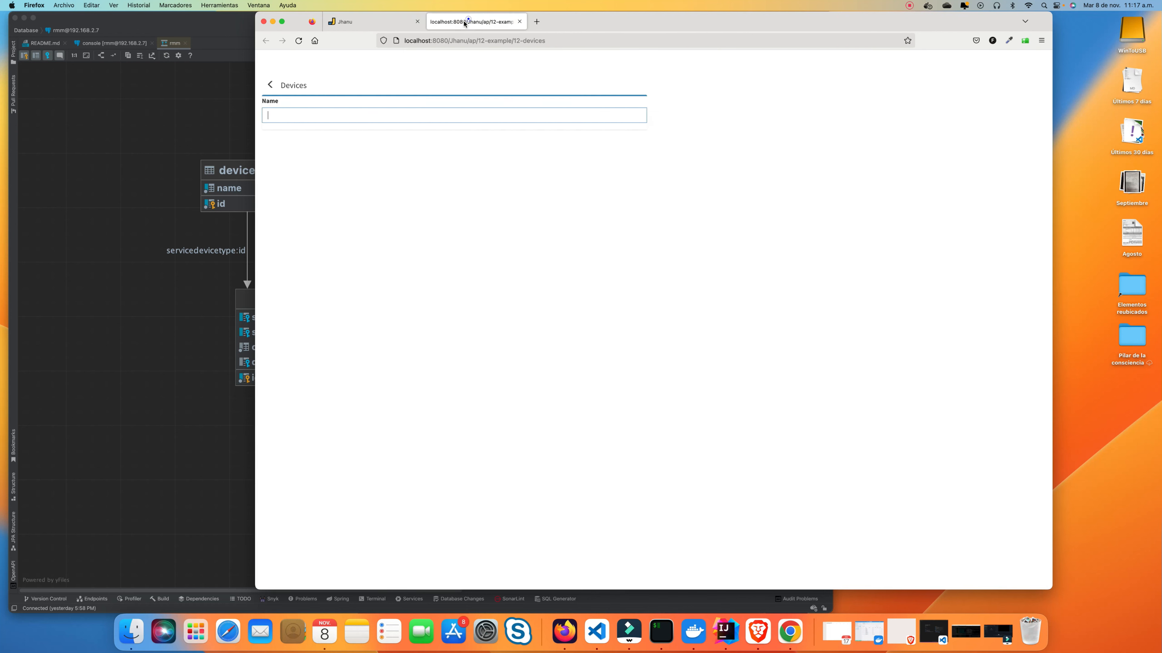
left_click(298, 41)
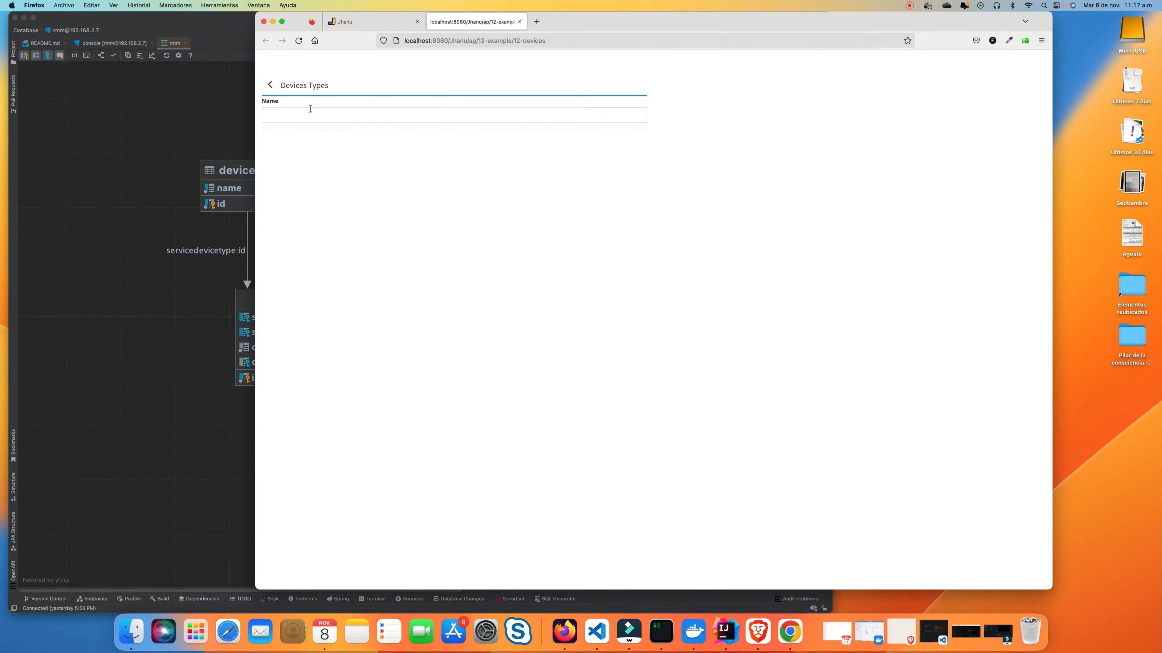
left_click(365, 22)
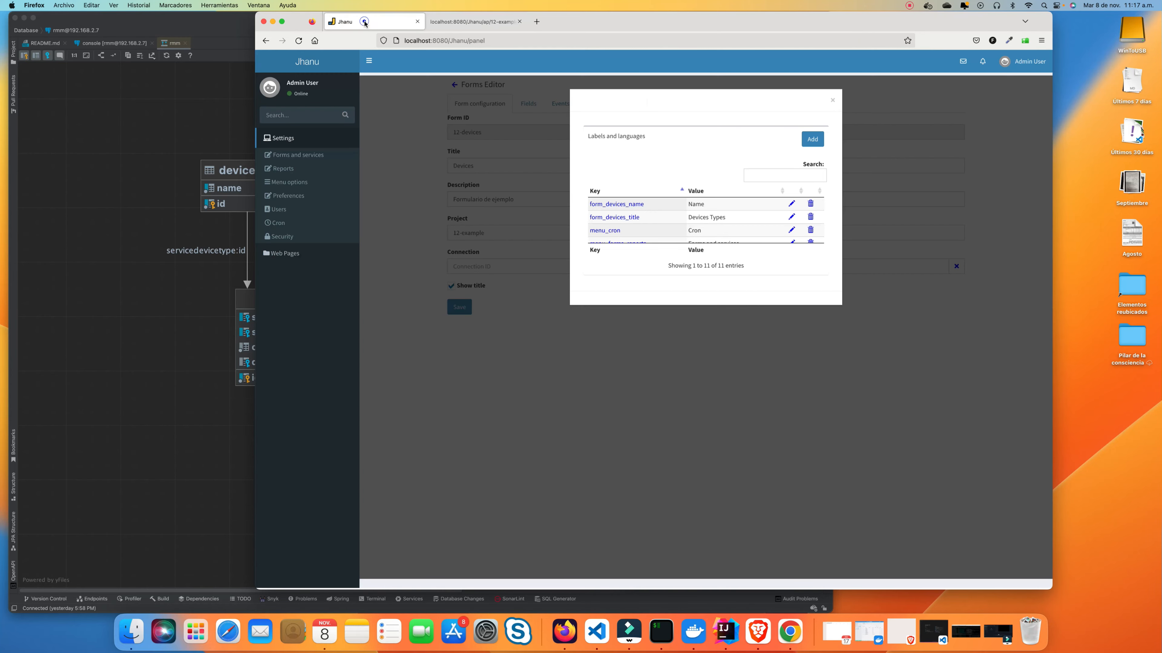
Close the label list and enter save as the variable of a new event in the form's events
left_click(833, 102)
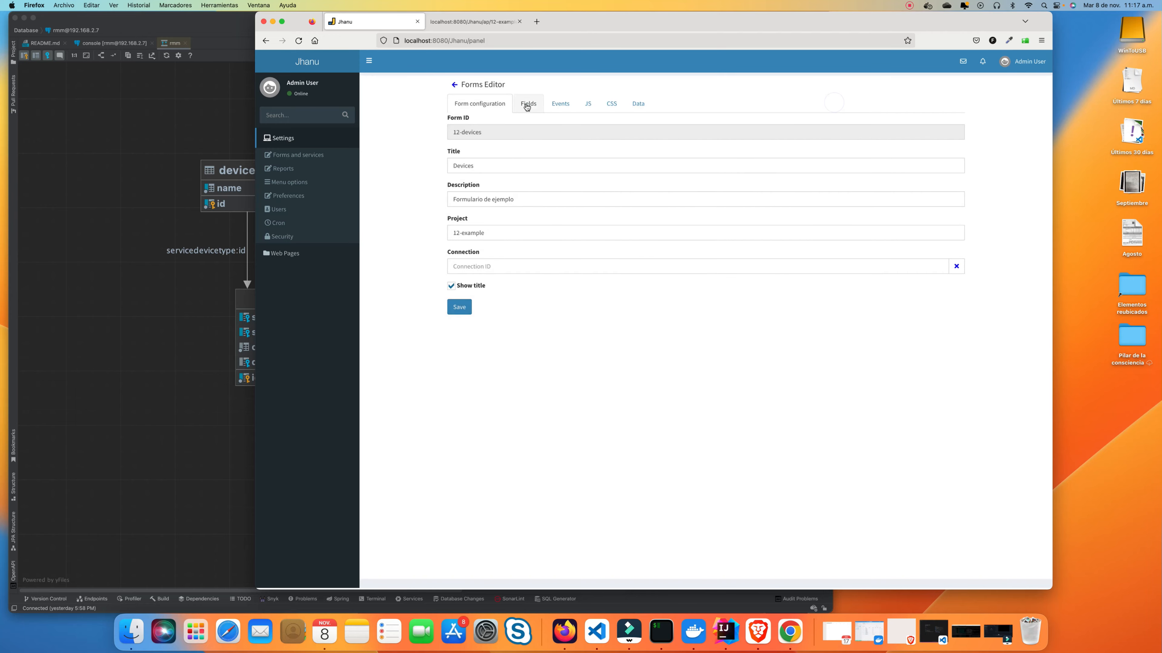
left_click(526, 106)
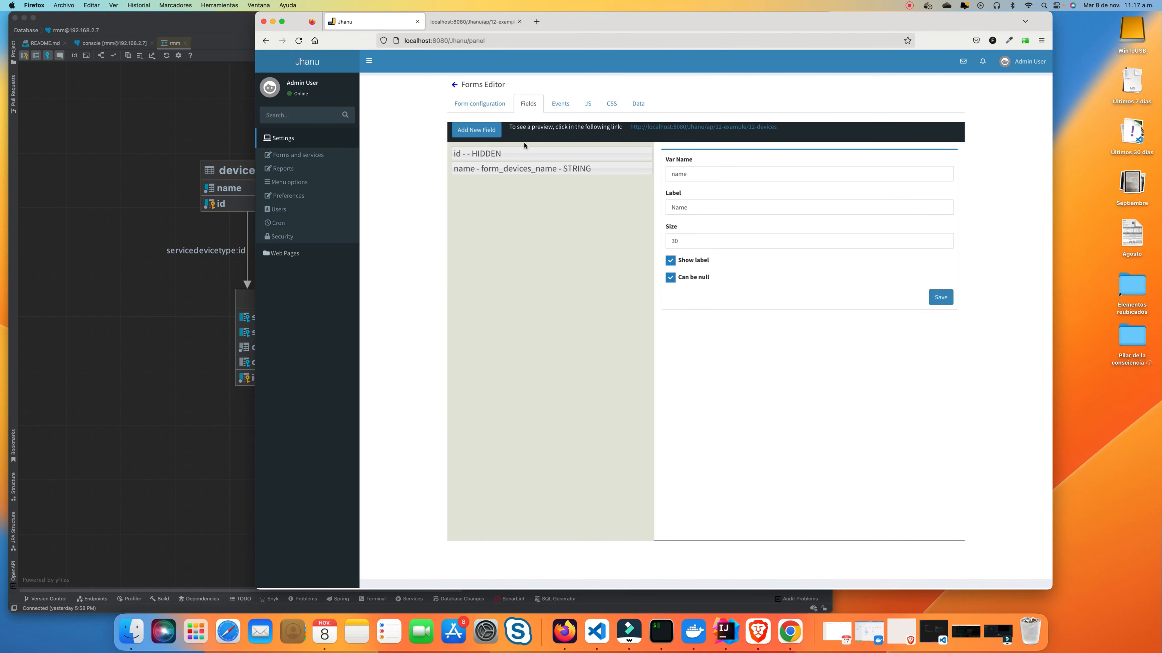
left_click(559, 106)
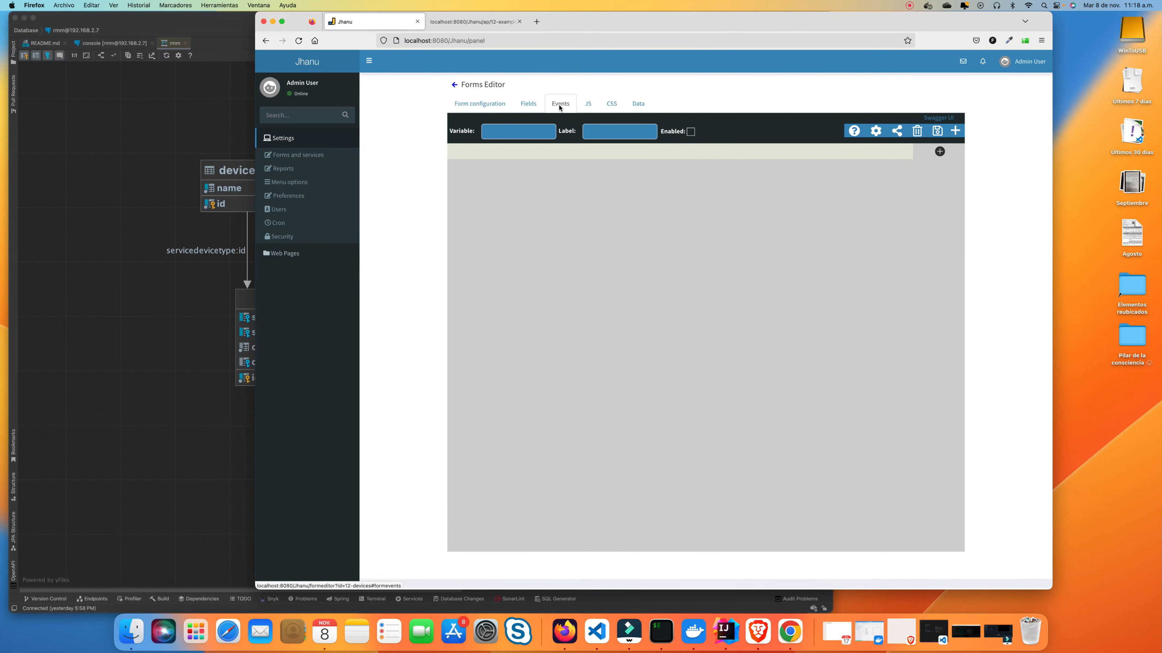
left_click(498, 132)
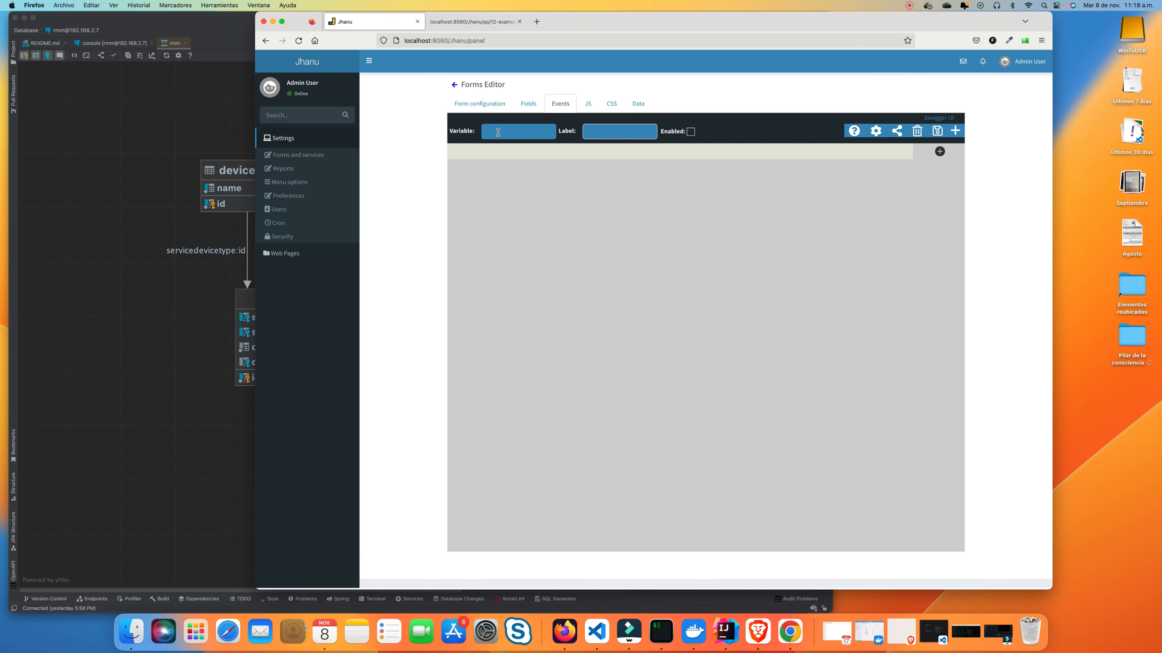
type("save")
Create a new label with key form_devices_type_save for the event and add the Spanish (es) value Guardar
left_click(602, 134)
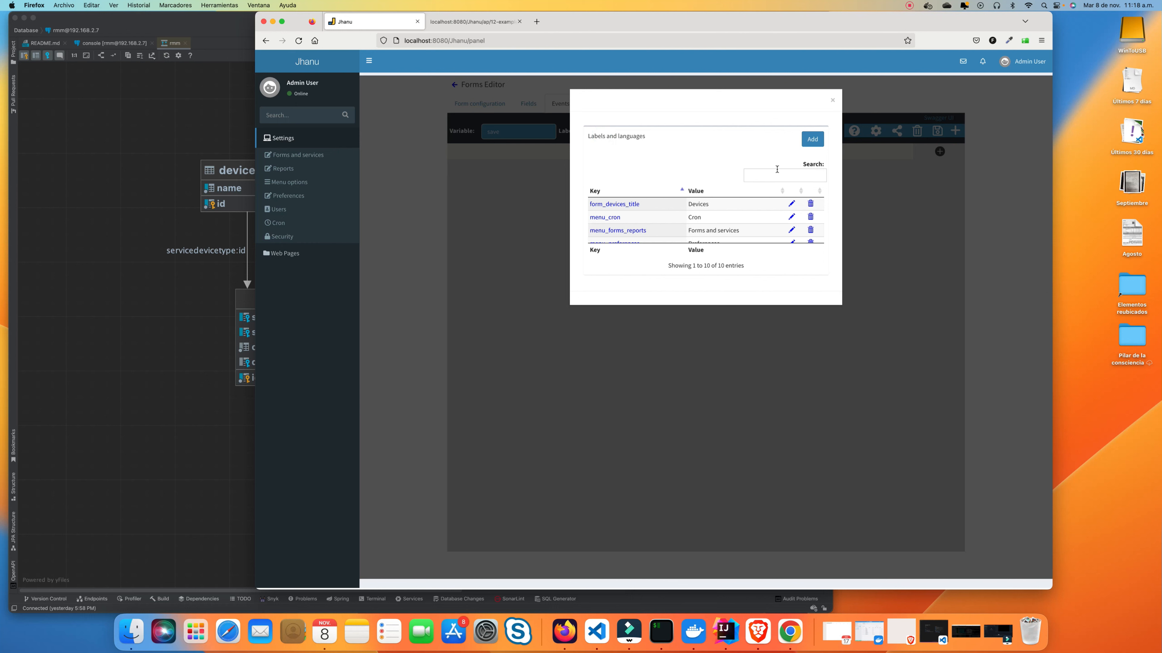
left_click(812, 138)
left_click(614, 169)
type("form_devices_name")
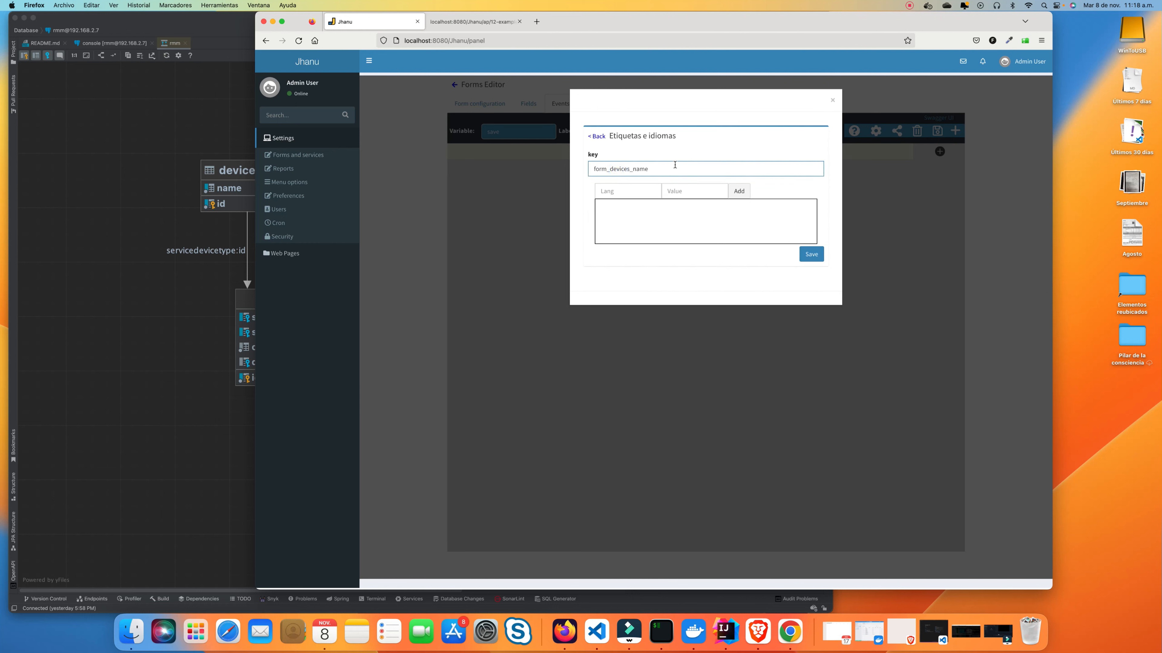
key("BackSpace")
key("BackSpace")
left_click(631, 188)
type("es")
left_click(686, 193)
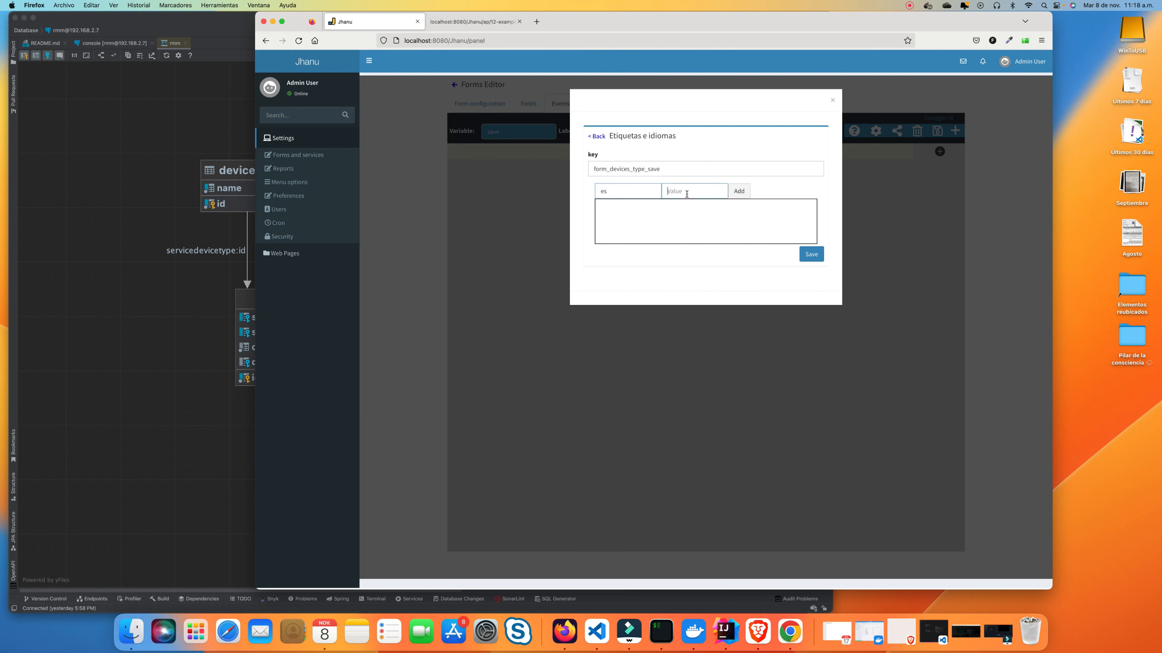
type("Guardar")
left_click(739, 191)
Add the English (en) value Save, save the label and choose form_devices_type_save as the event's label
left_click(622, 193)
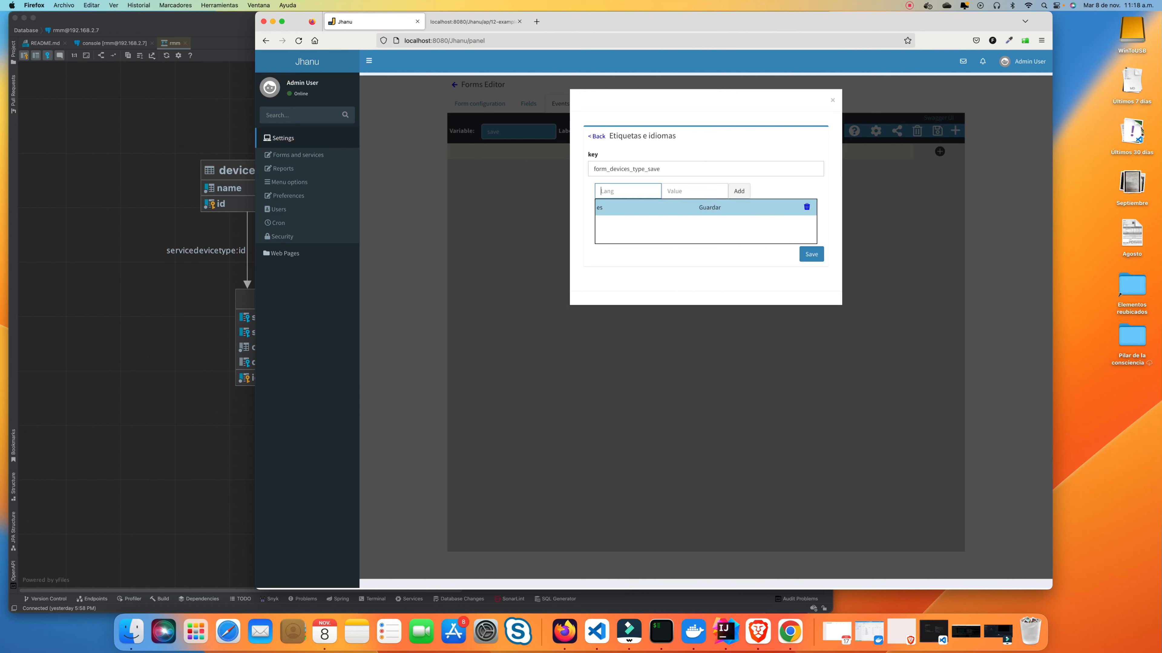
type("en")
left_click(680, 192)
type("Save")
left_click(749, 192)
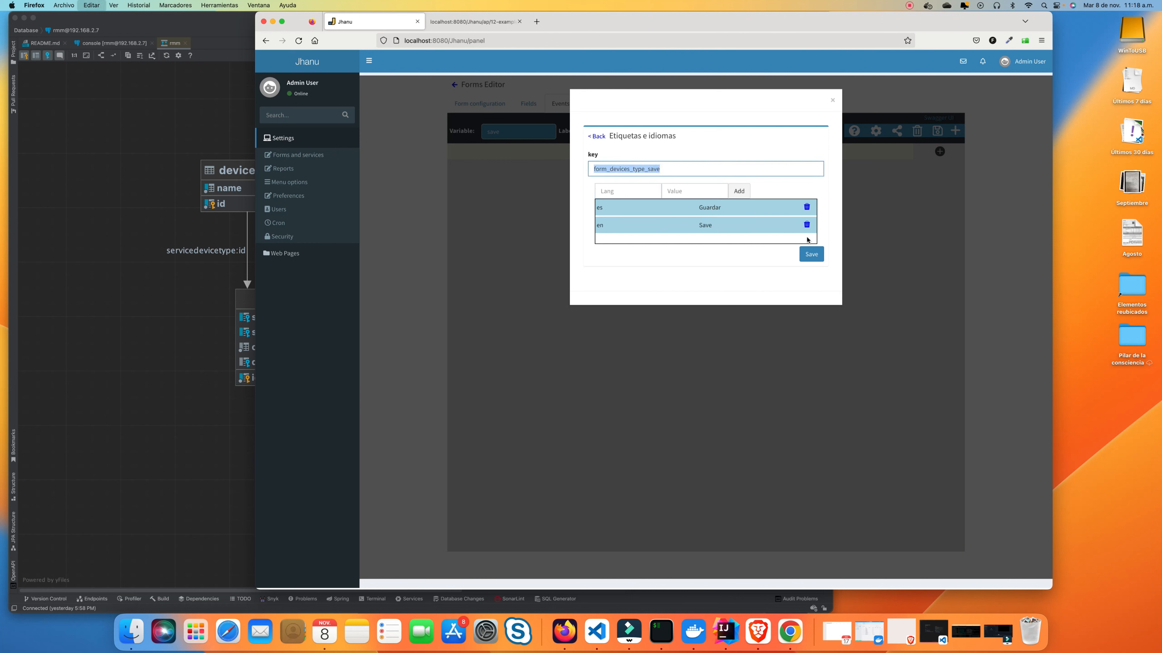
left_click(811, 254)
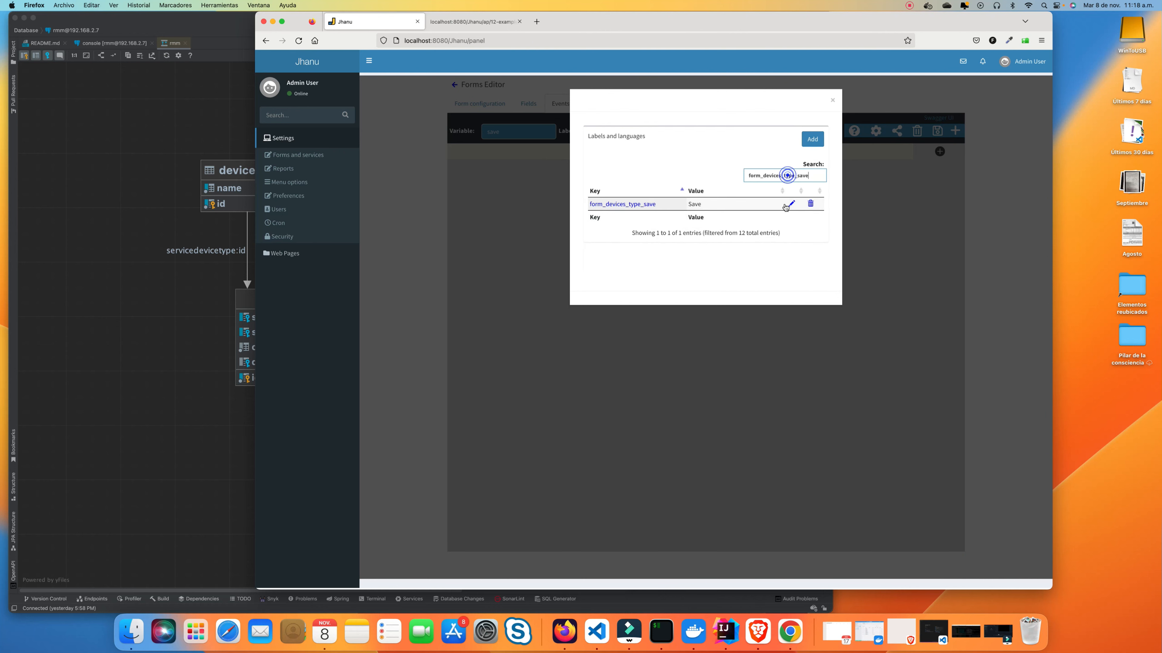
left_click(637, 204)
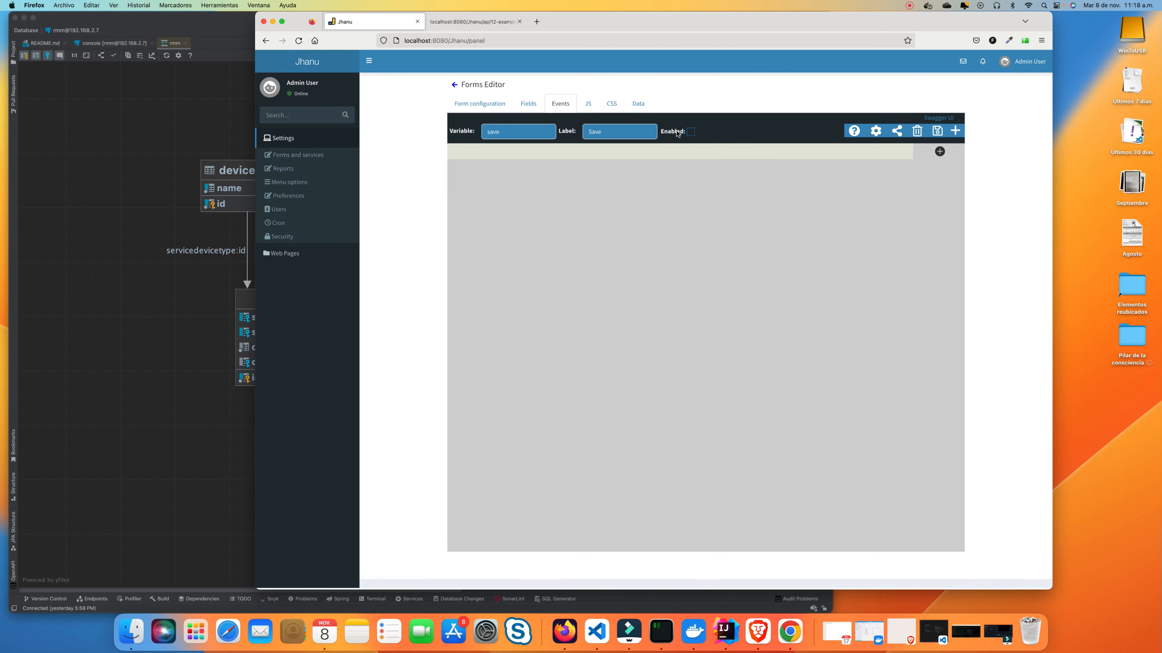
Enable the event and try to save it and open its configuration
left_click(692, 132)
left_click(938, 134)
left_click(938, 134)
left_click(875, 131)
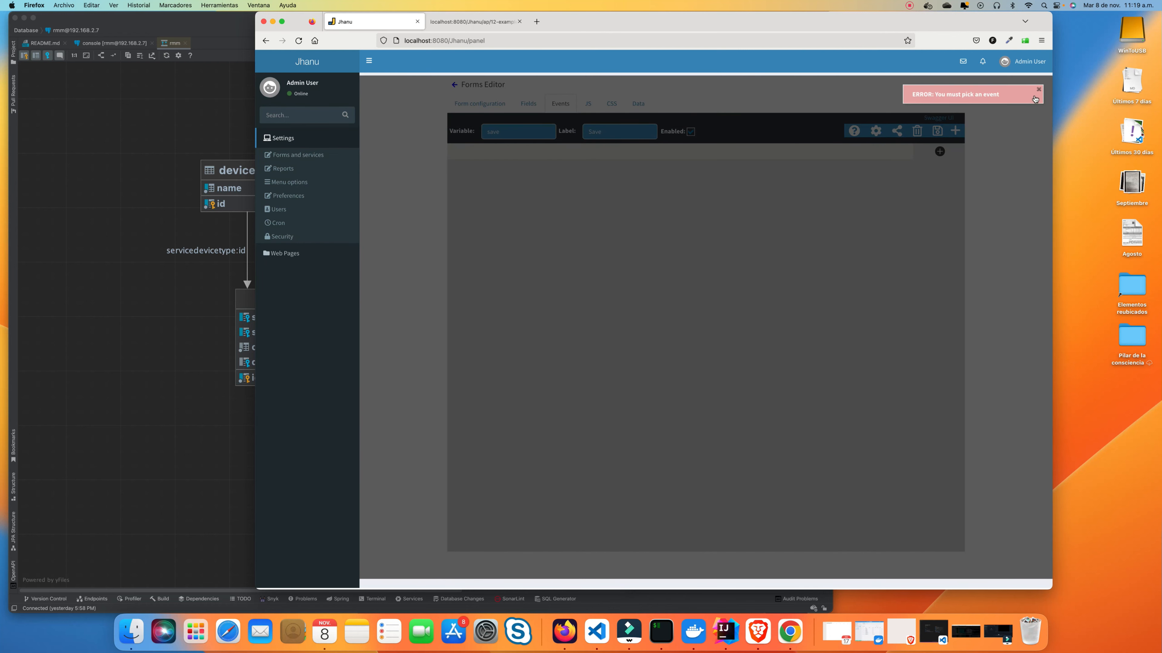
left_click(1038, 89)
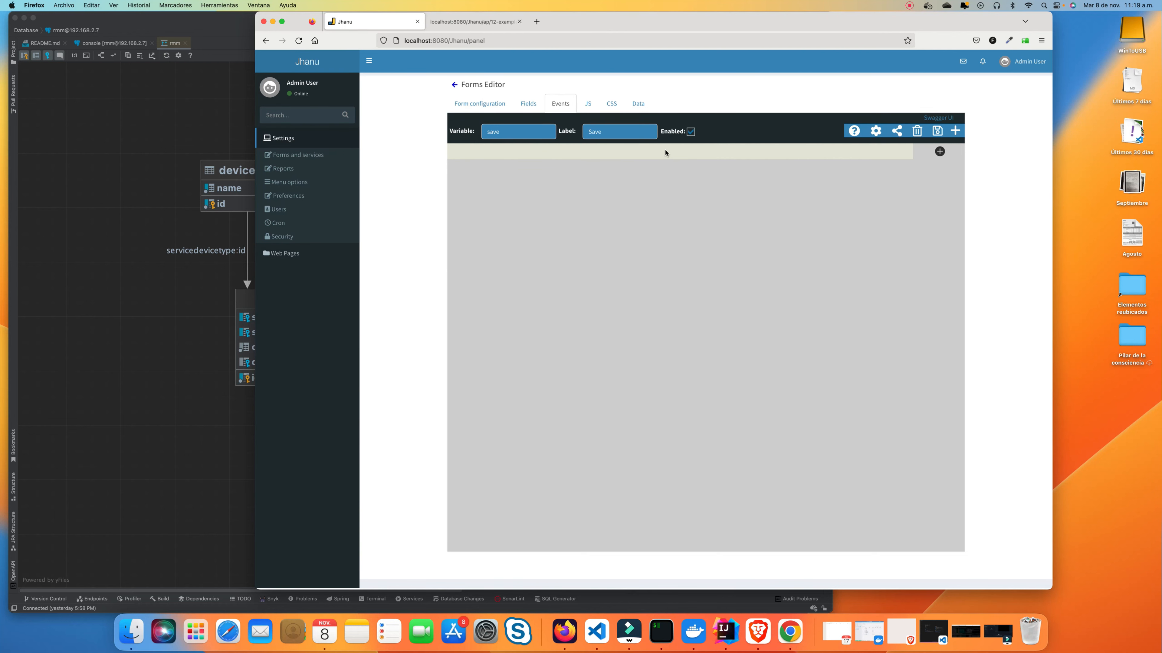
left_click(473, 151)
left_click(937, 131)
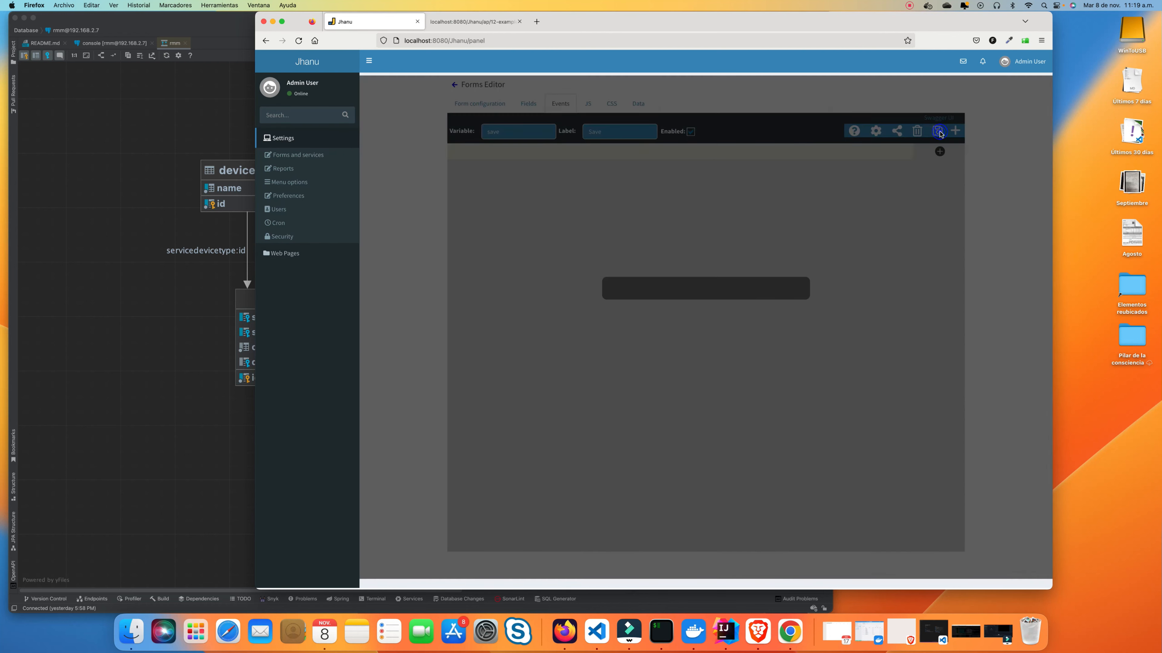
left_click(529, 106)
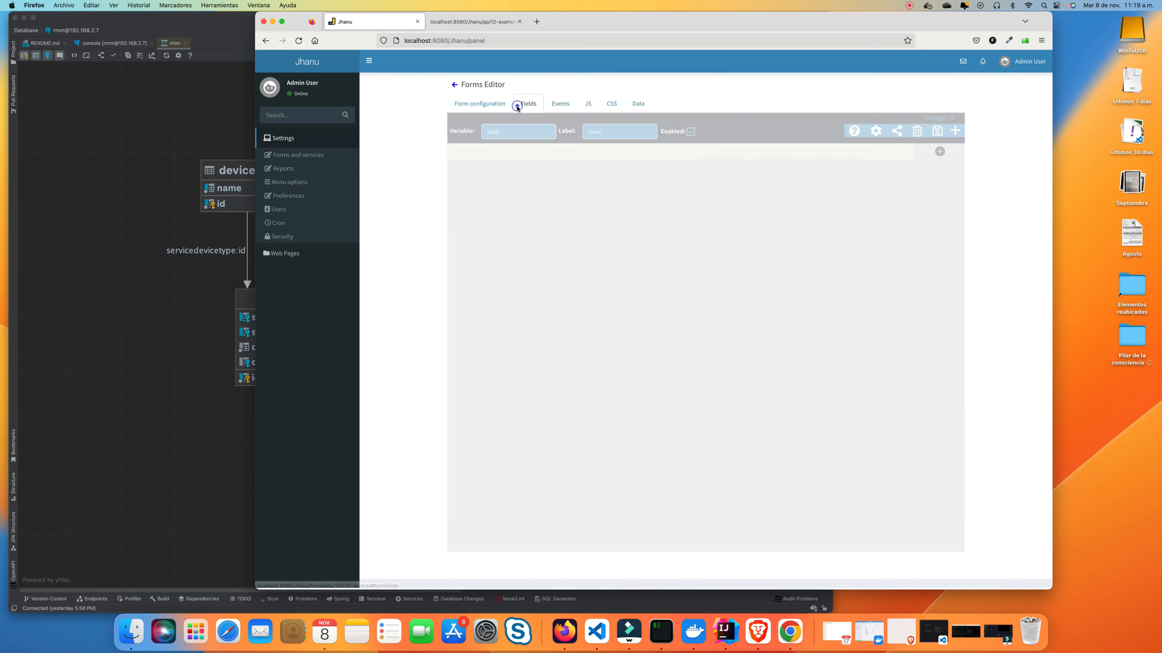
left_click(547, 105)
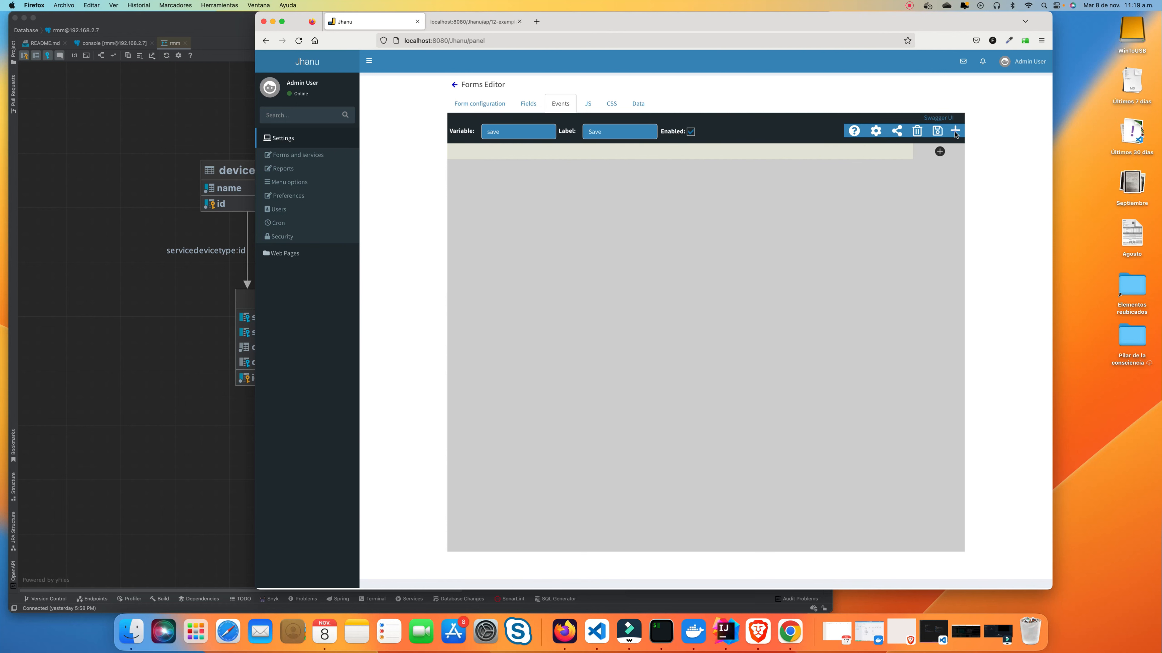
Create a new event named save and select it in the event list
left_click(955, 132)
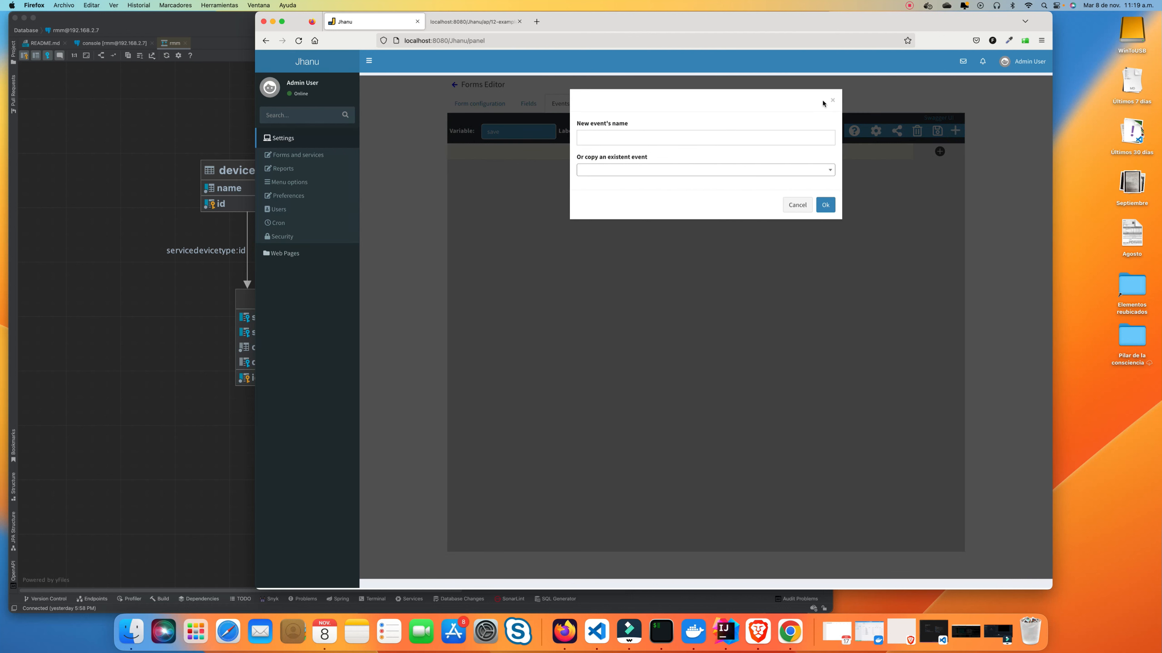
left_click(596, 132)
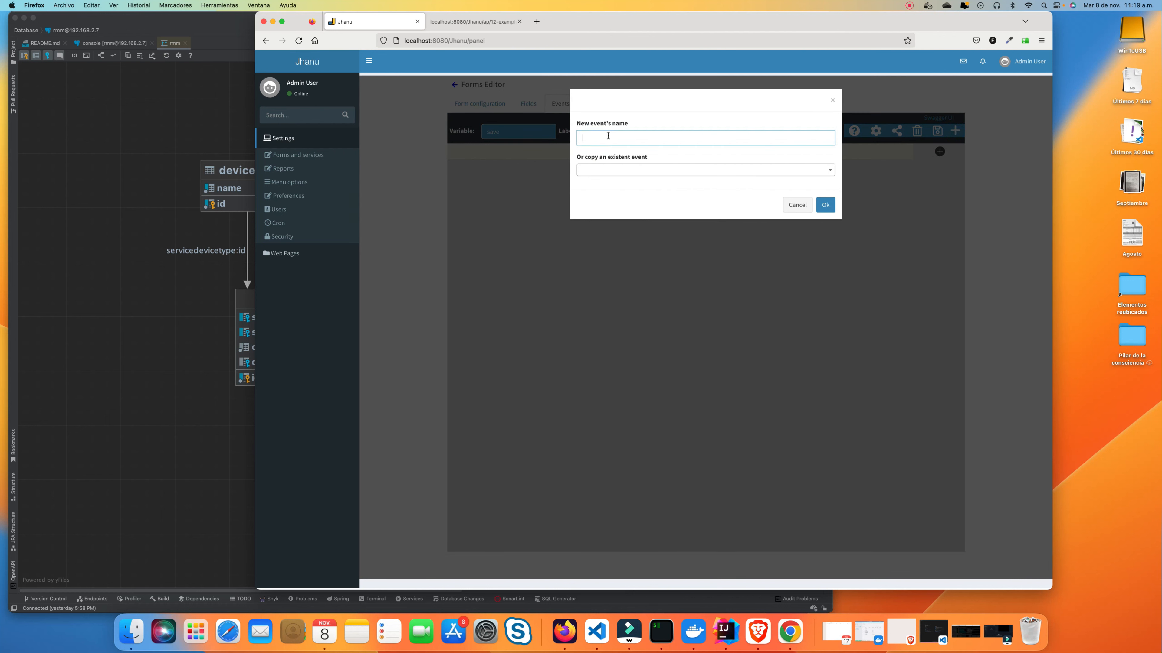
left_click(608, 136)
left_click(825, 204)
left_click(496, 152)
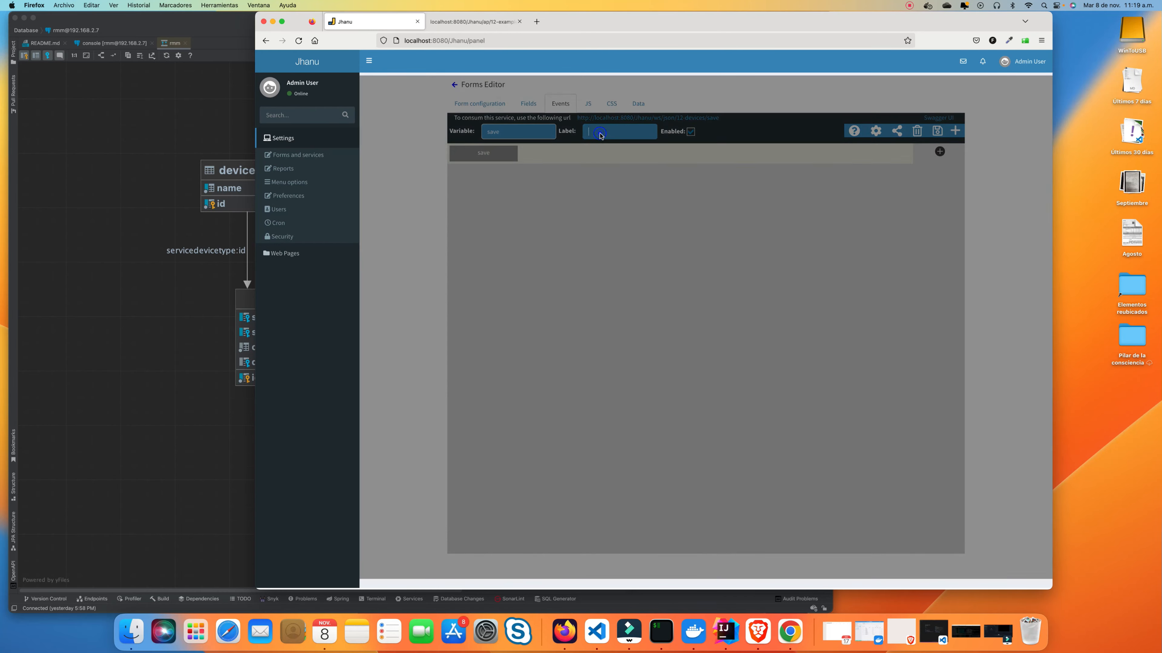
Assign the form_devices_type_save label to the save event and store the event
left_click(600, 136)
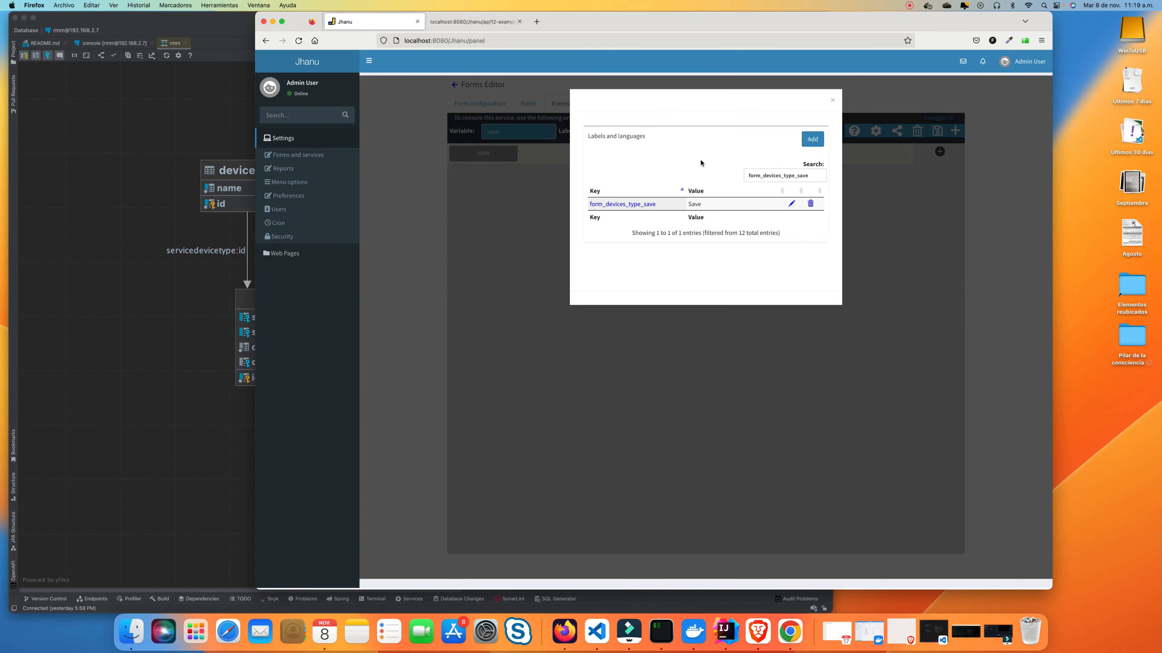
left_click(639, 204)
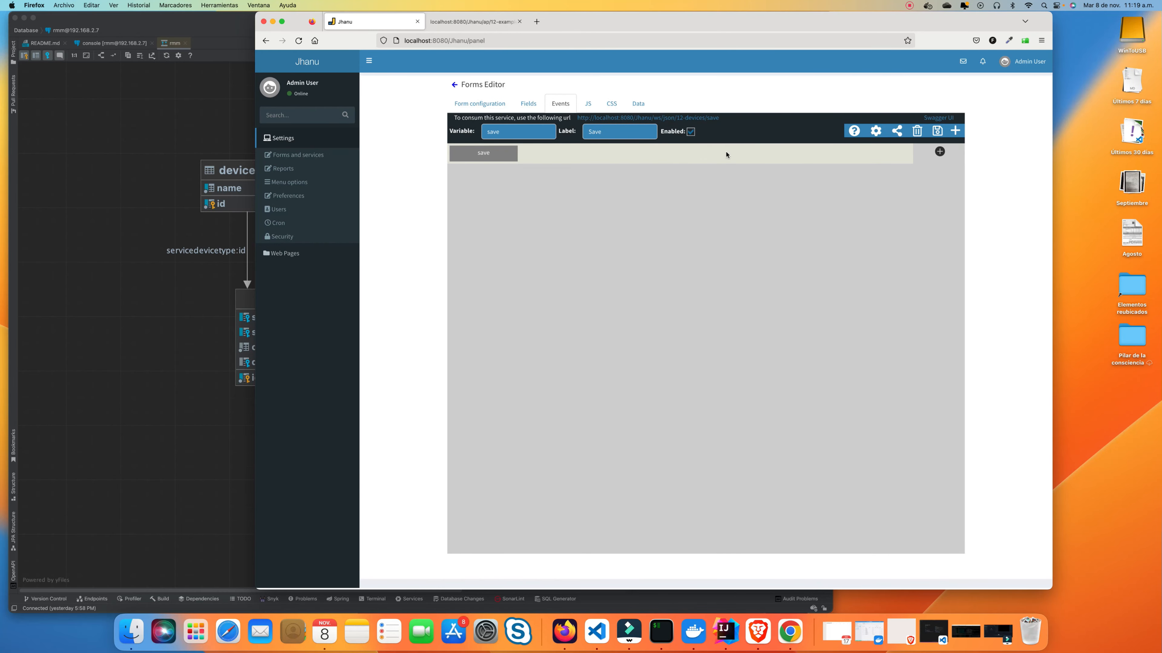
left_click(937, 132)
Configure the save event with request content type application/x-www-form-urlencoded and response content type application/json;charset=UTF-8
left_click(500, 160)
left_click(876, 132)
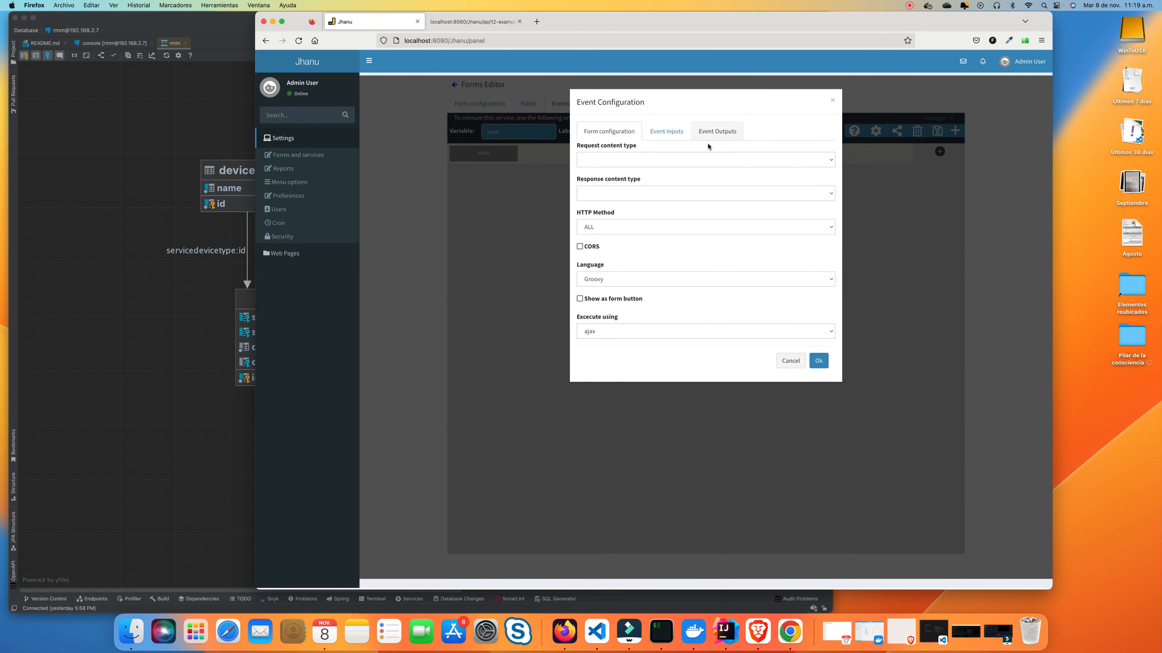
left_click(687, 157)
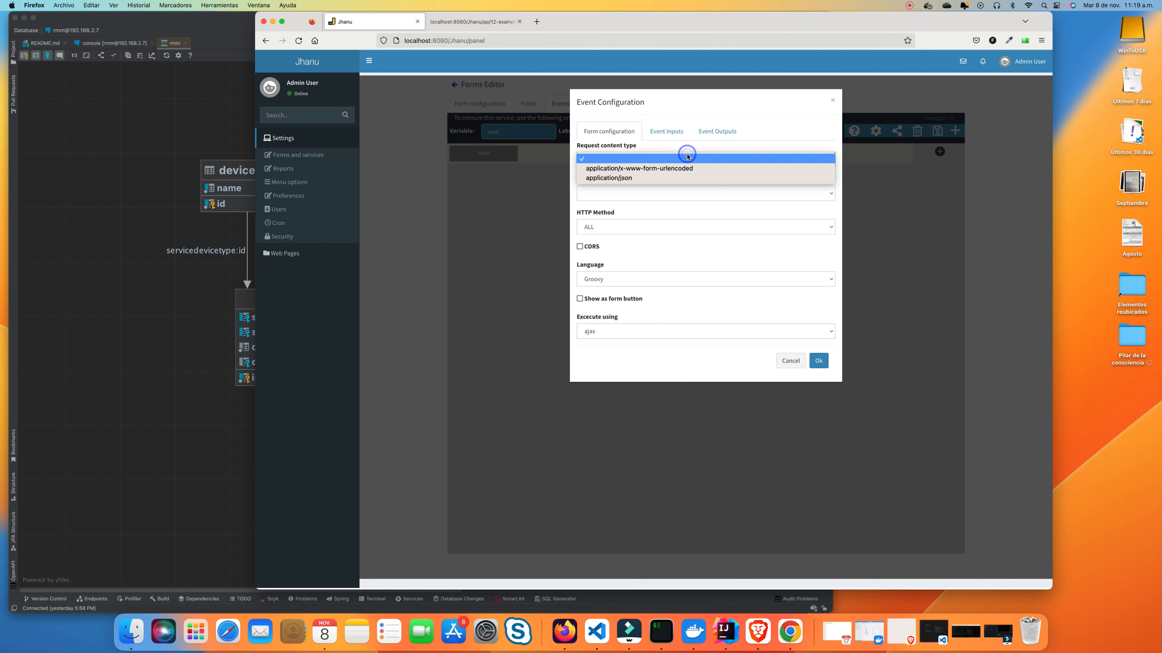
left_click(670, 177)
left_click(662, 162)
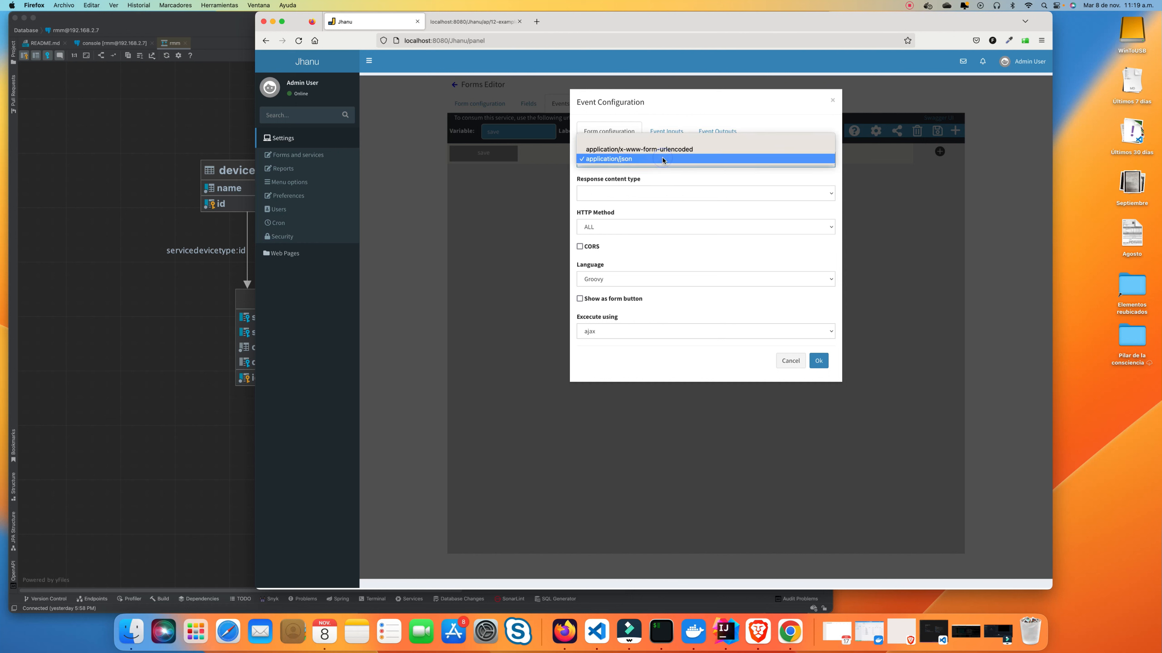
left_click(664, 150)
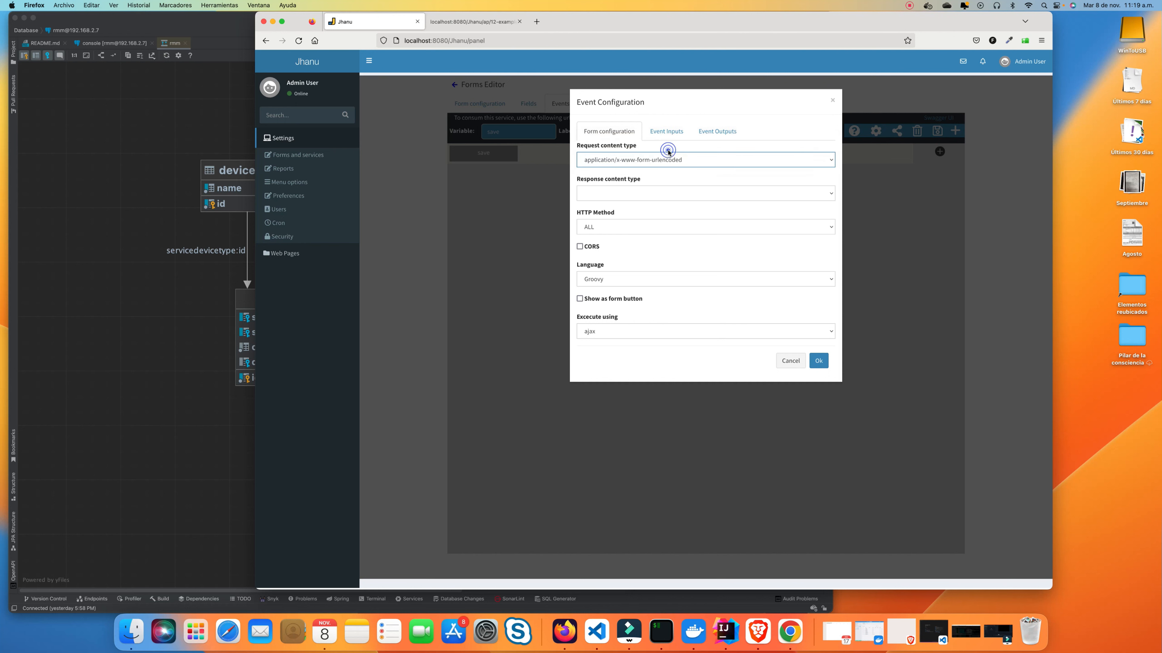
left_click(641, 192)
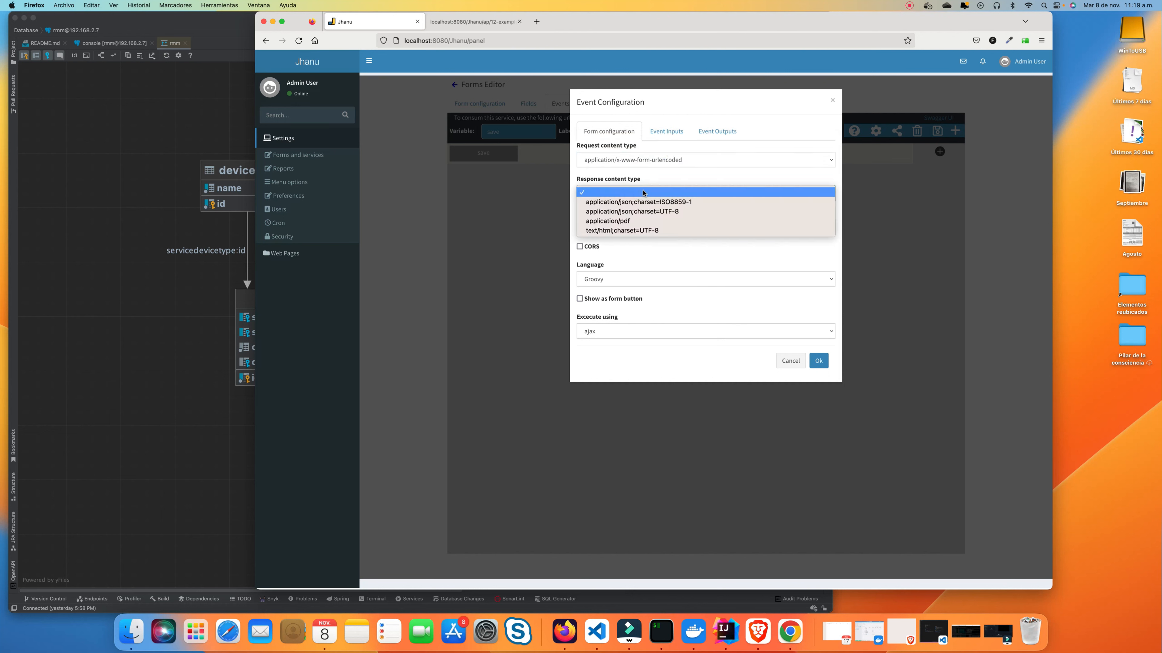
left_click(655, 211)
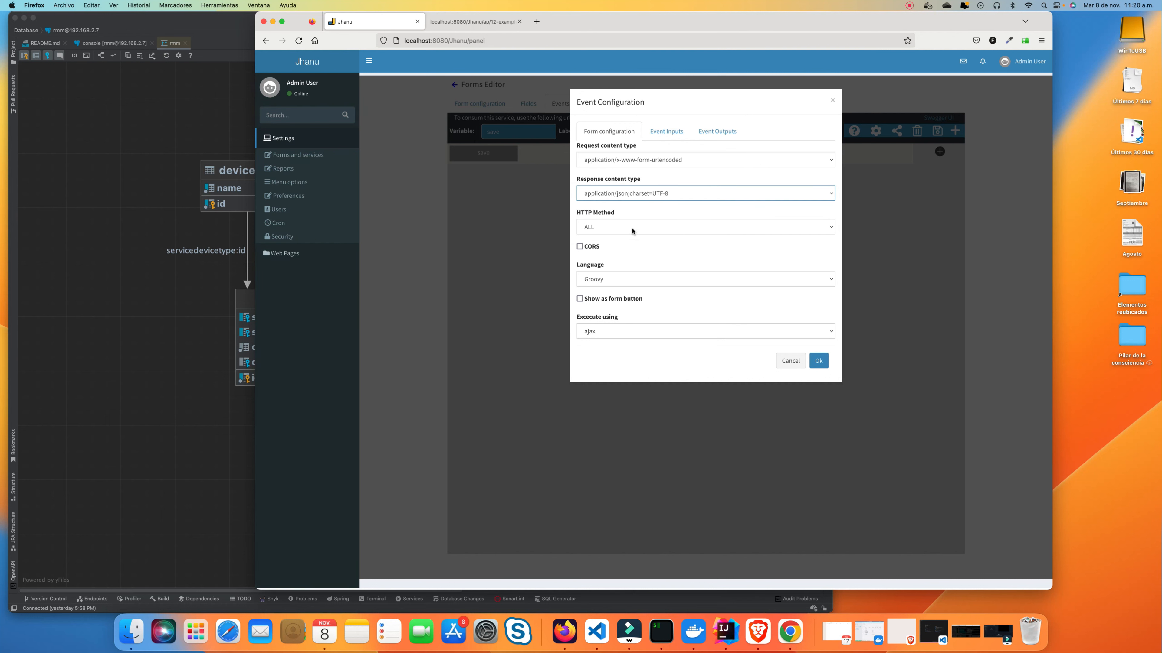
Set the event's HTTP method to POST, keep Groovy and ajax, show it as a form button and confirm the configuration
left_click(616, 228)
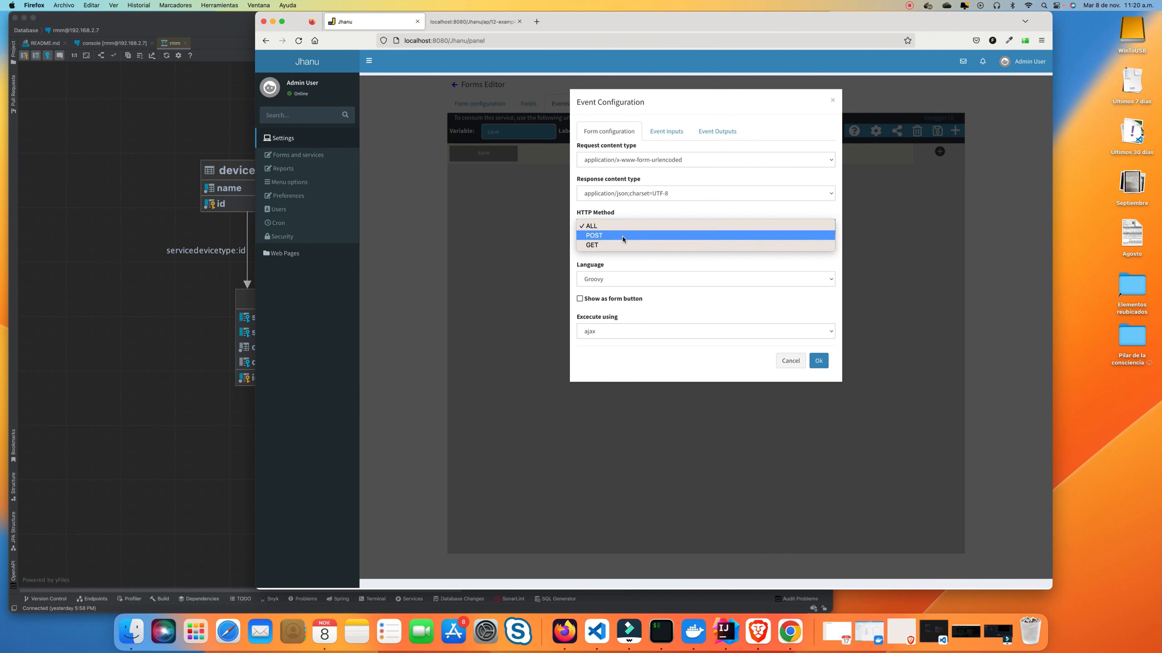
left_click(623, 238)
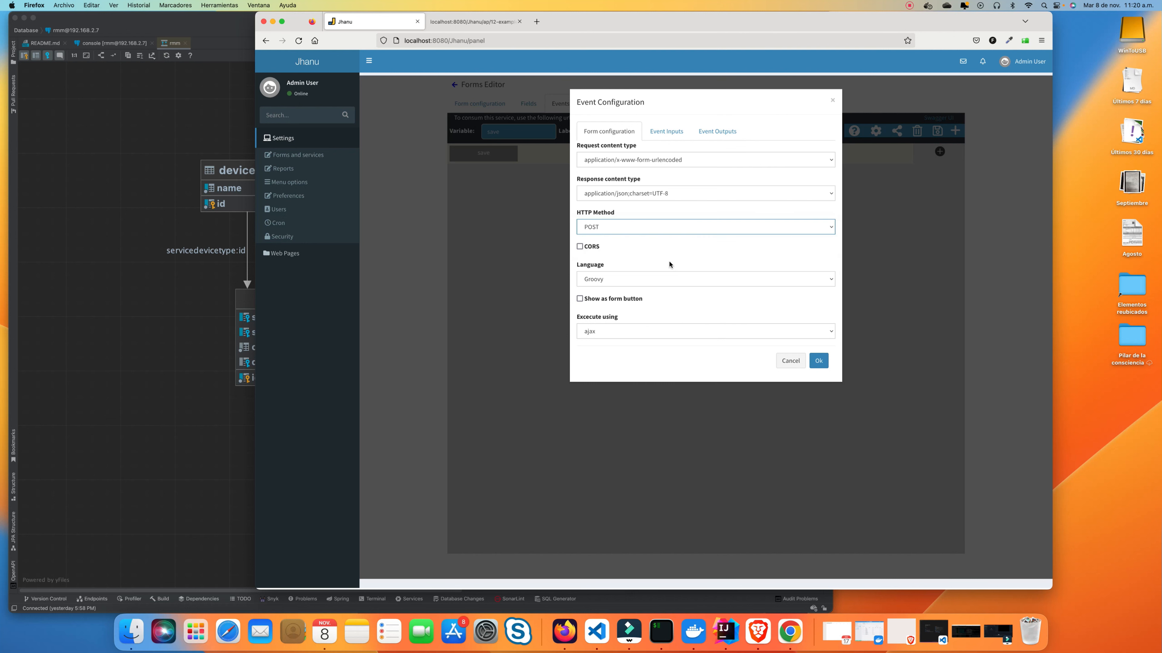
left_click(643, 279)
left_click(643, 275)
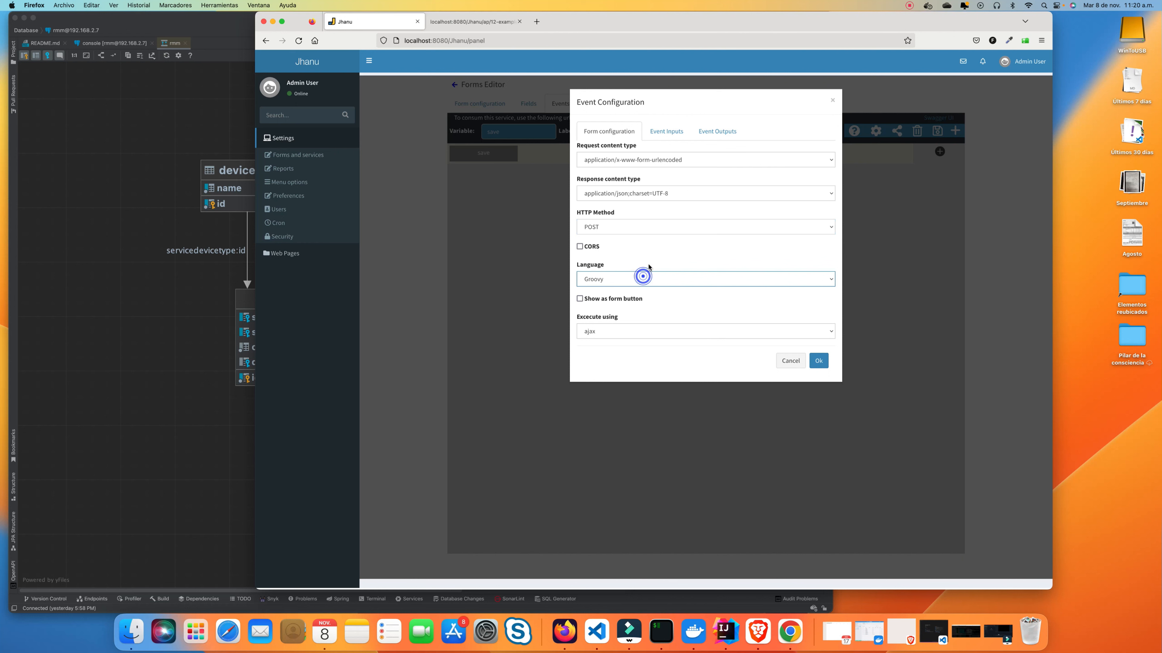
left_click(580, 299)
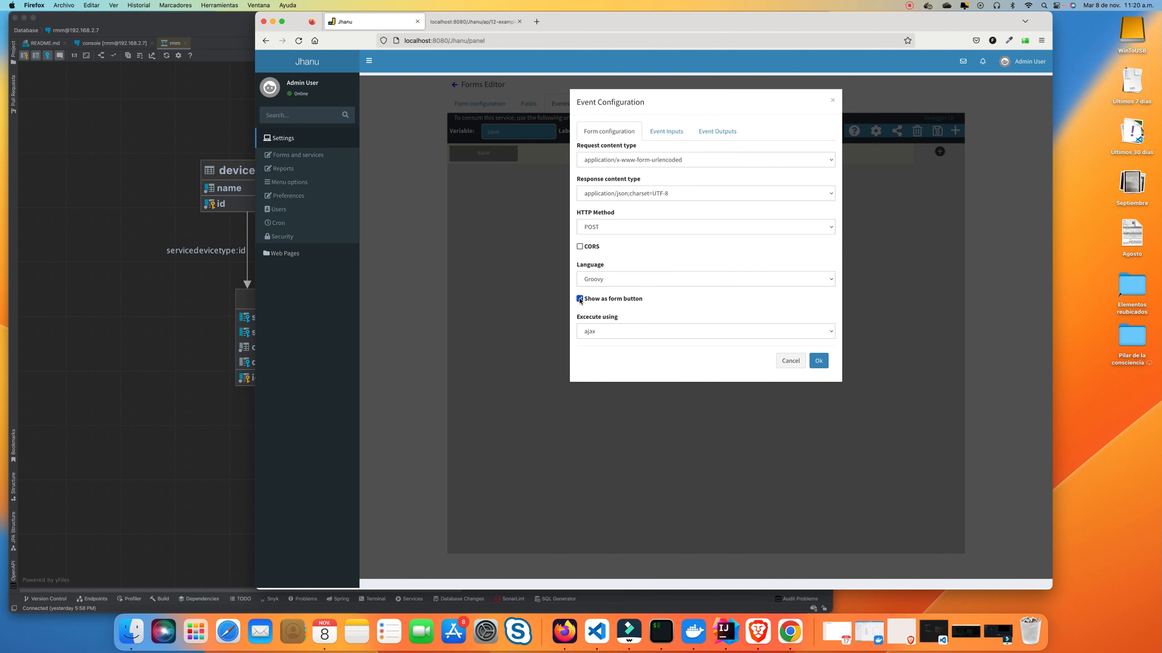
left_click(674, 335)
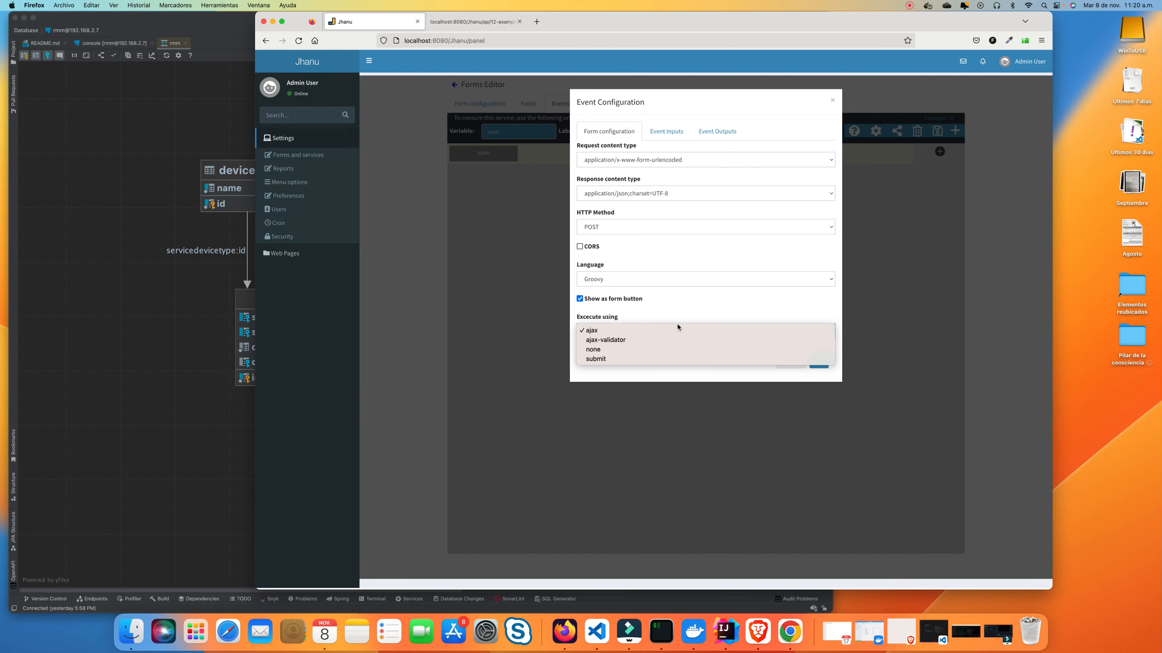
left_click(678, 311)
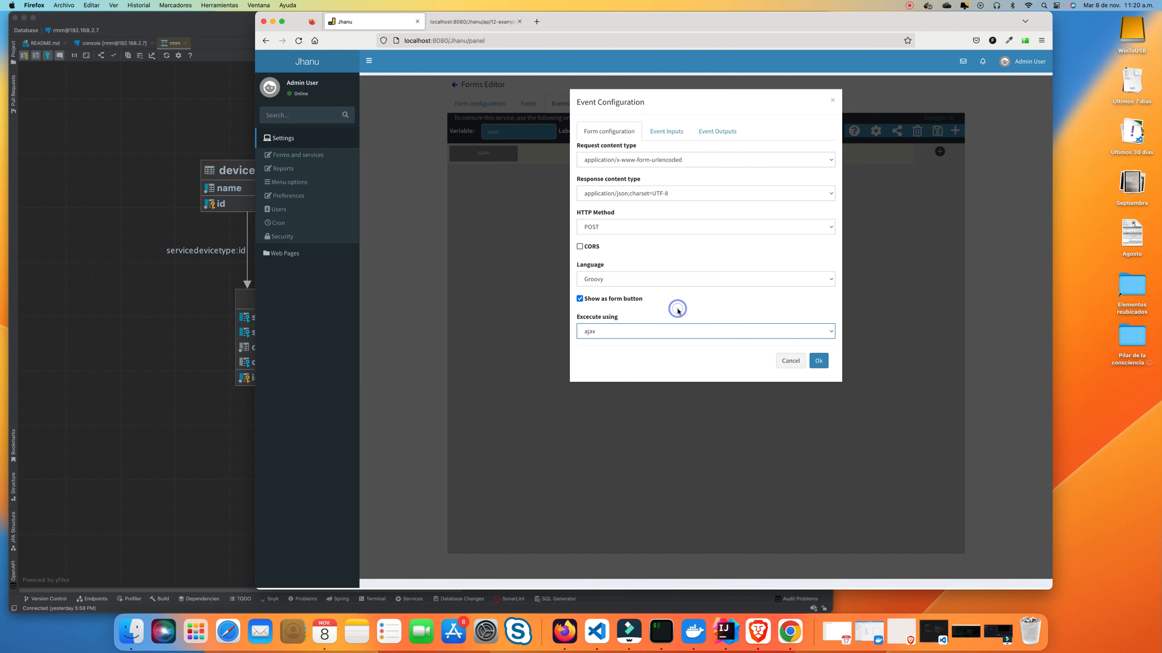
left_click(814, 362)
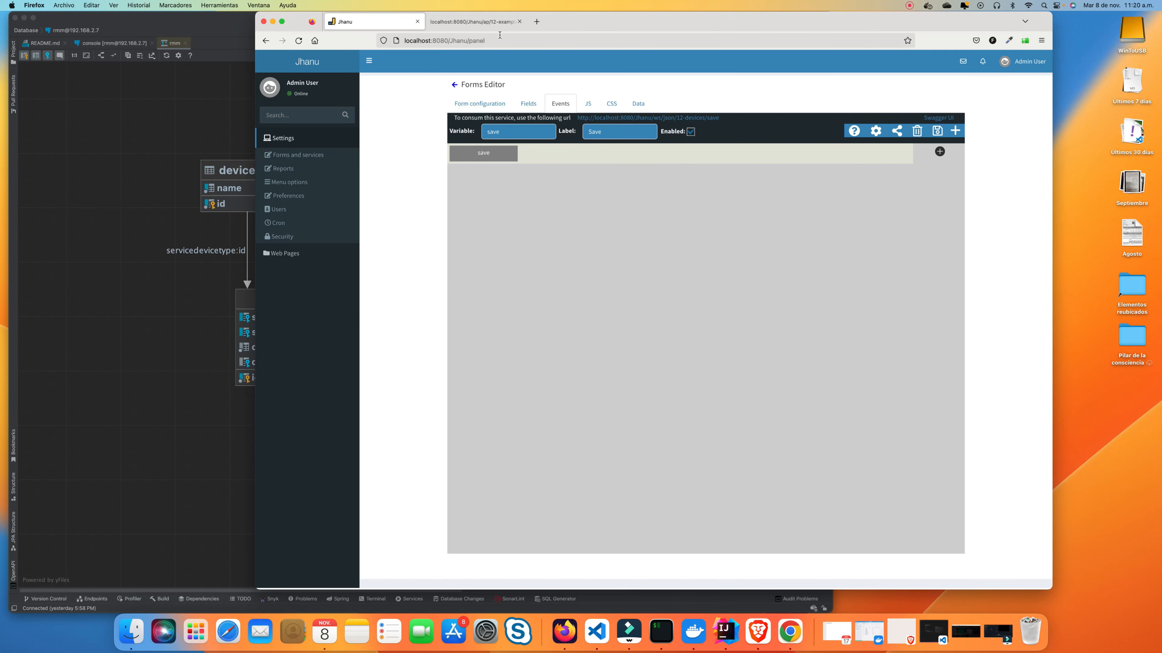
Reload the form preview, test the form's Save button and return to the forms editor
left_click(473, 22)
left_click(299, 41)
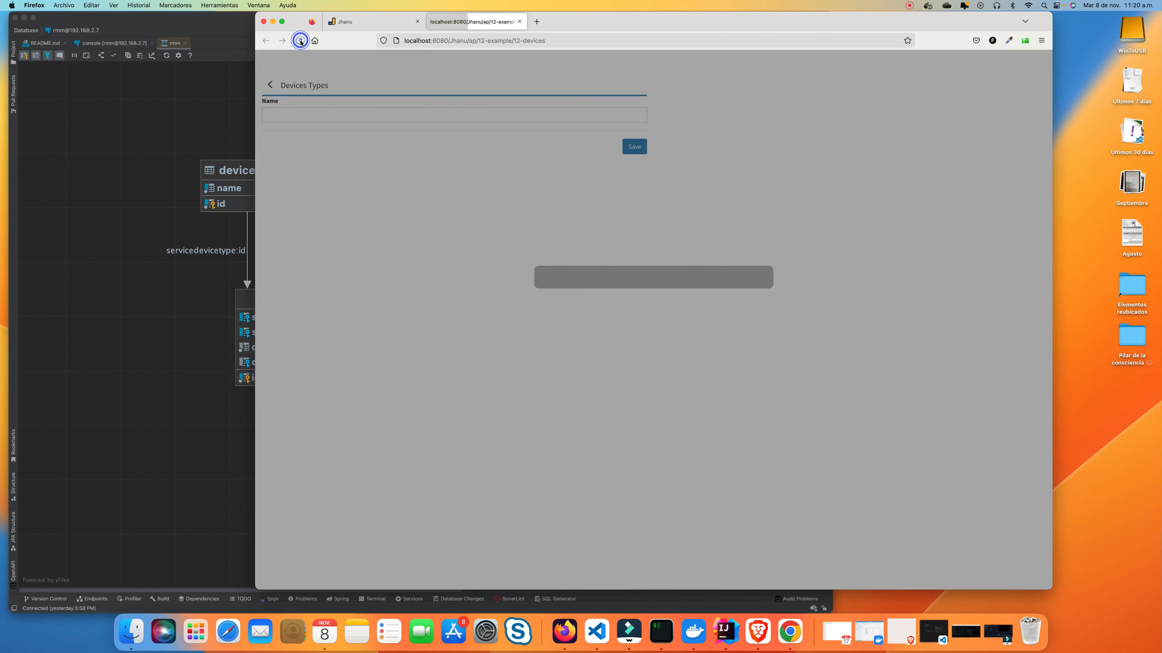
left_click(633, 147)
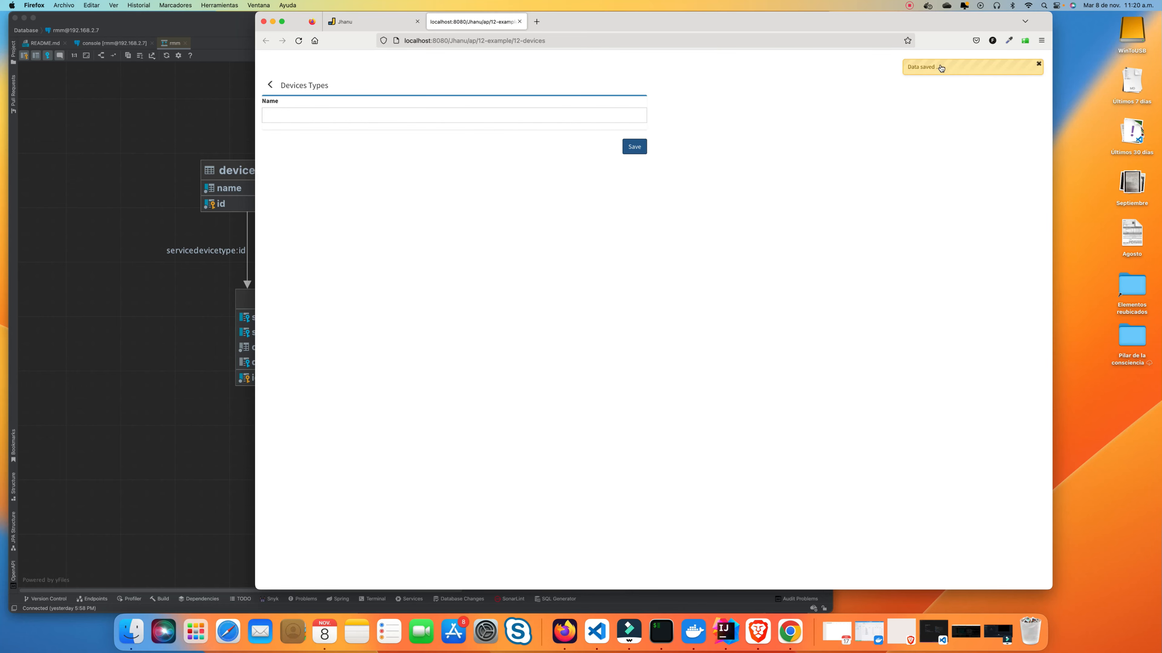
left_click(639, 148)
left_click(370, 23)
Include both id and name as event inputs of the save event and confirm its configuration
left_click(495, 159)
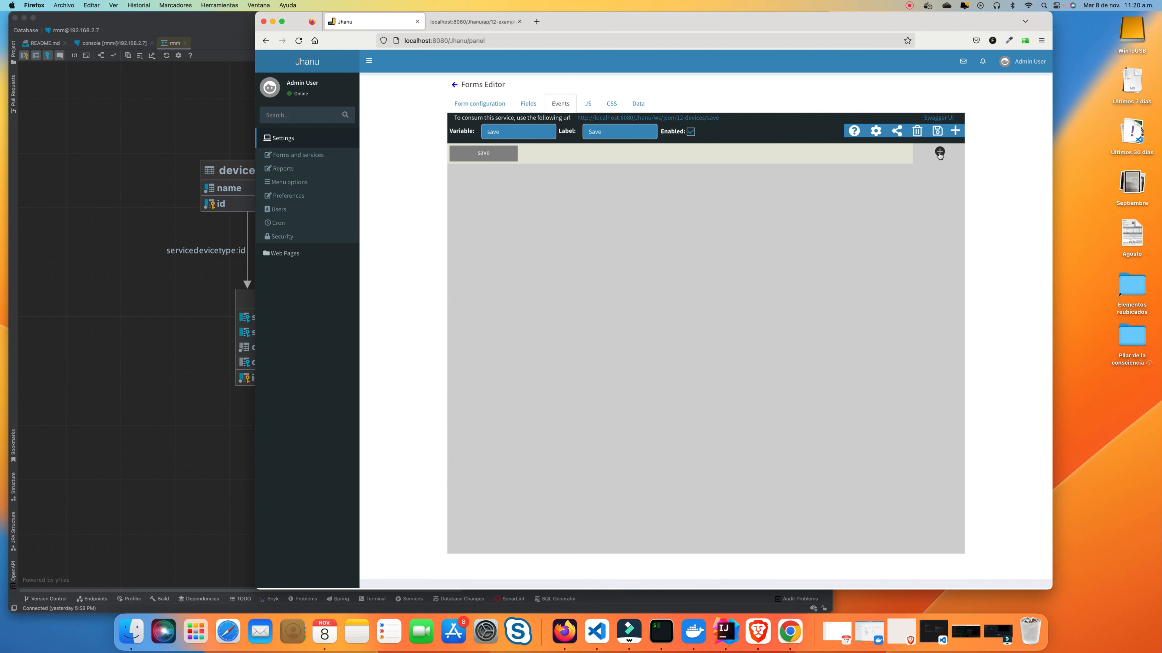
left_click(877, 134)
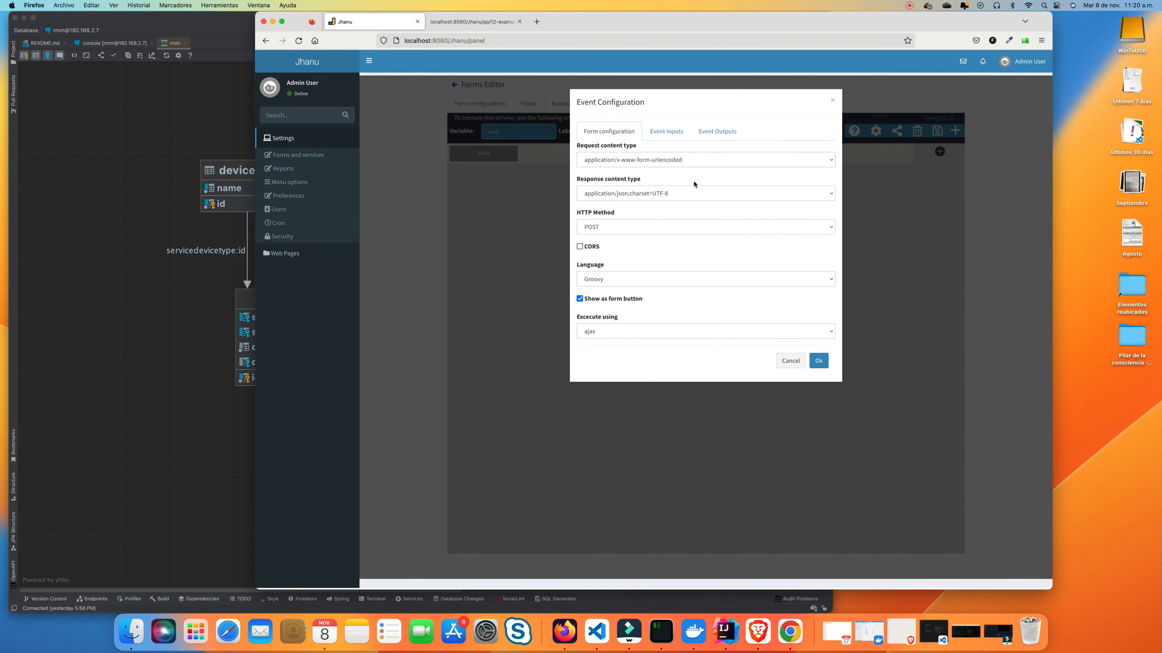
left_click(667, 133)
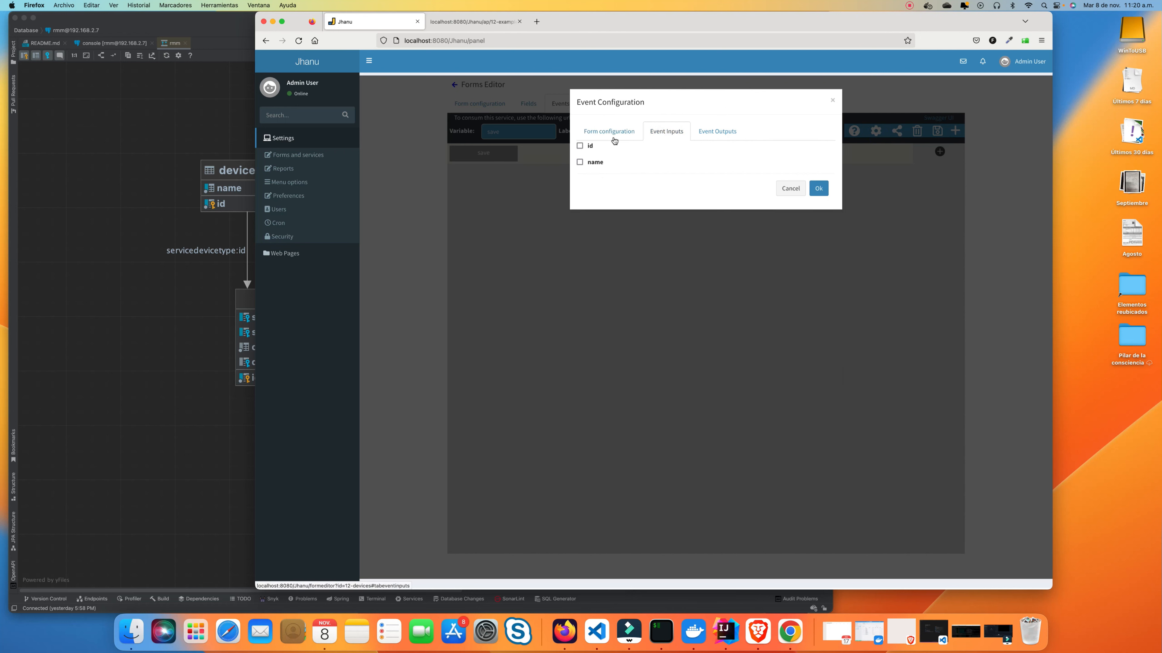
left_click(580, 146)
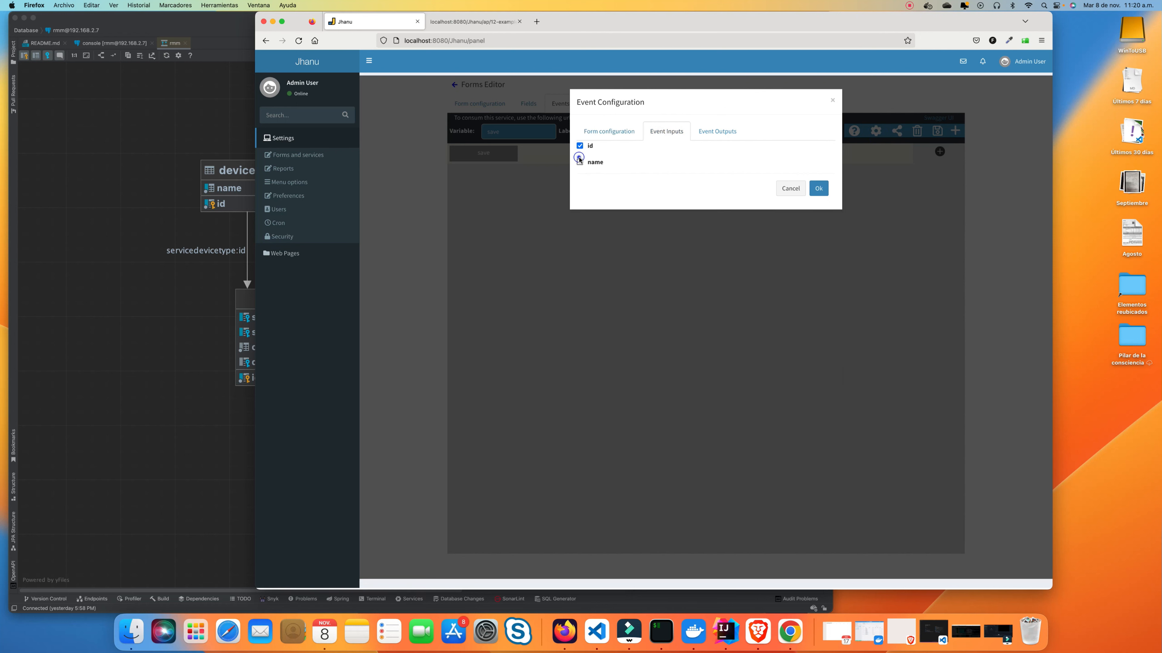
left_click(580, 161)
left_click(819, 189)
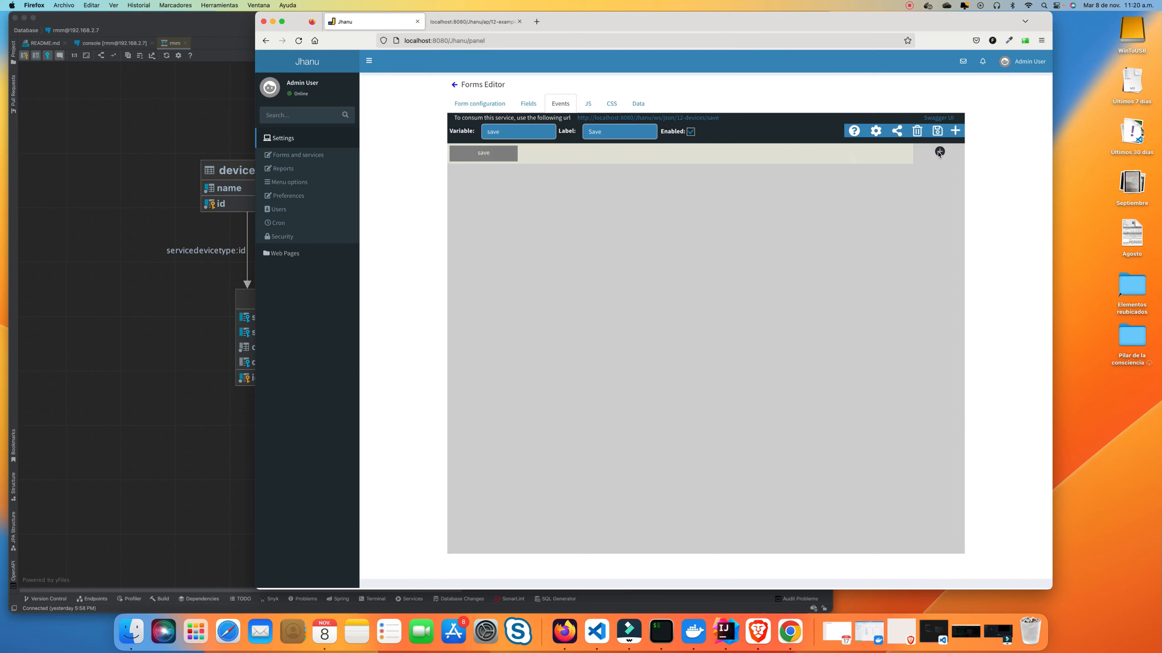
Add an Open a database connection action to the save event with the description "Open database connection"
left_click(939, 152)
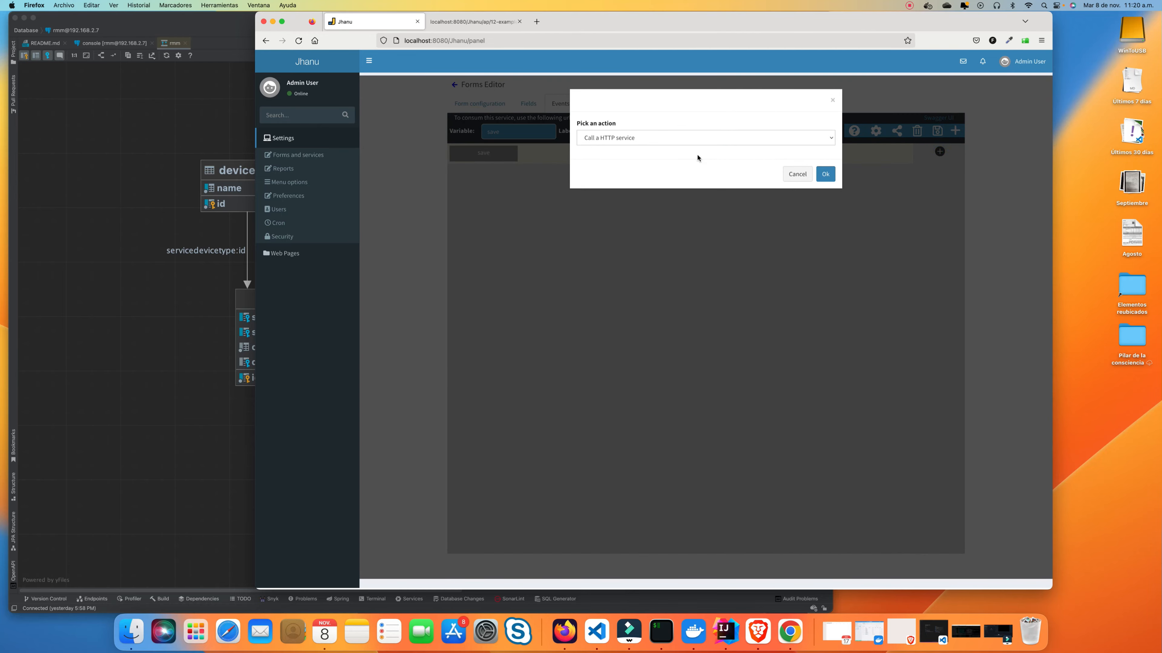
left_click(664, 140)
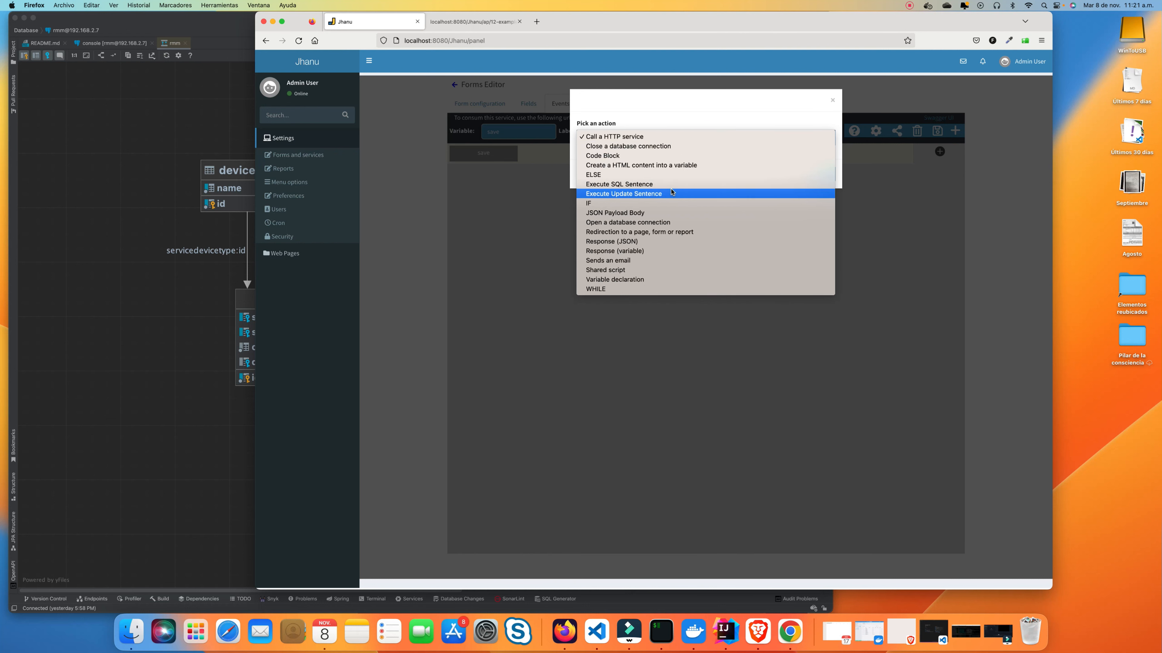
left_click(680, 223)
left_click(825, 174)
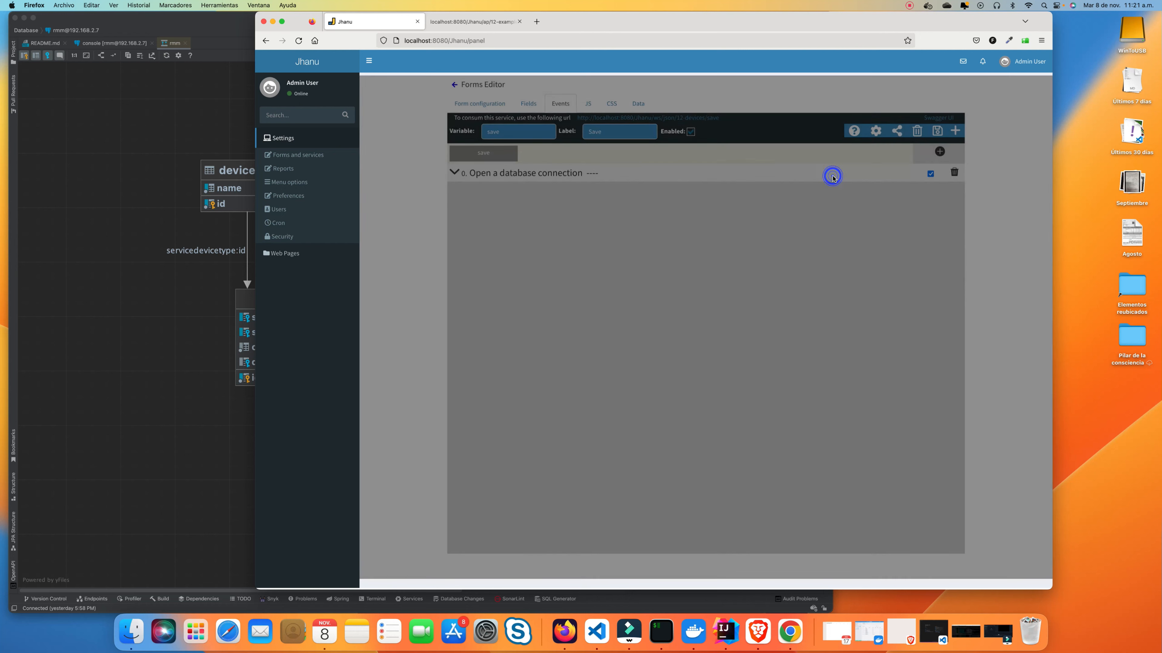
left_click(606, 174)
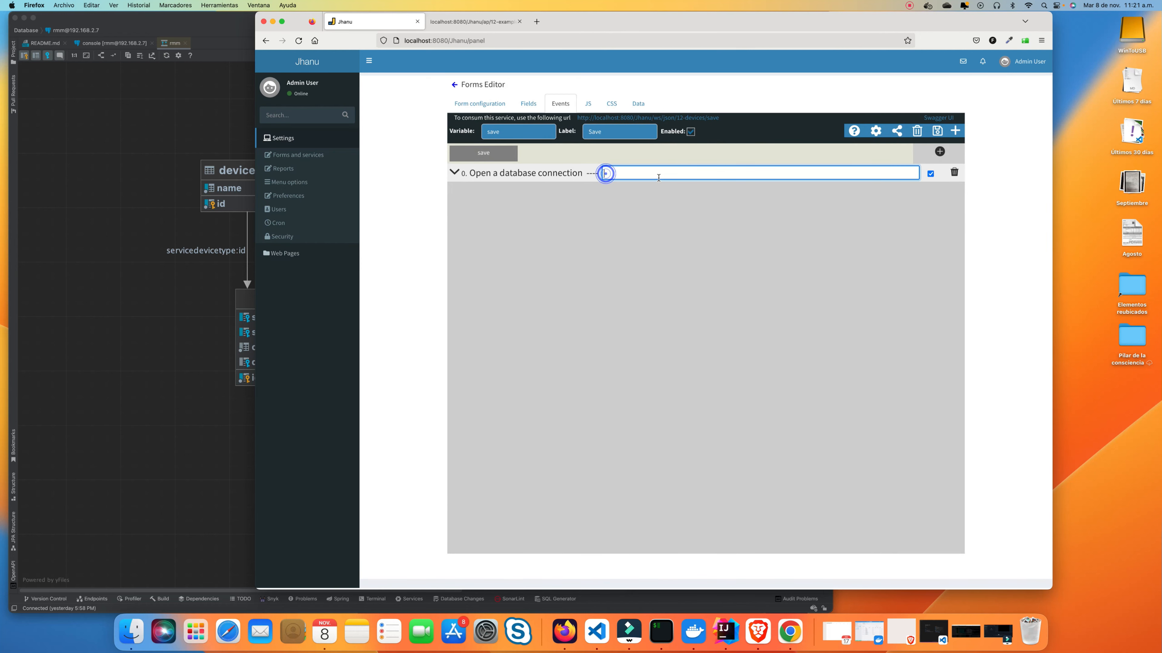
type("Open database connection")
Configure the connection action with storage variable con, the Conection to RMM database connection and autocommit enabled, and save it
left_click(453, 173)
left_click(508, 213)
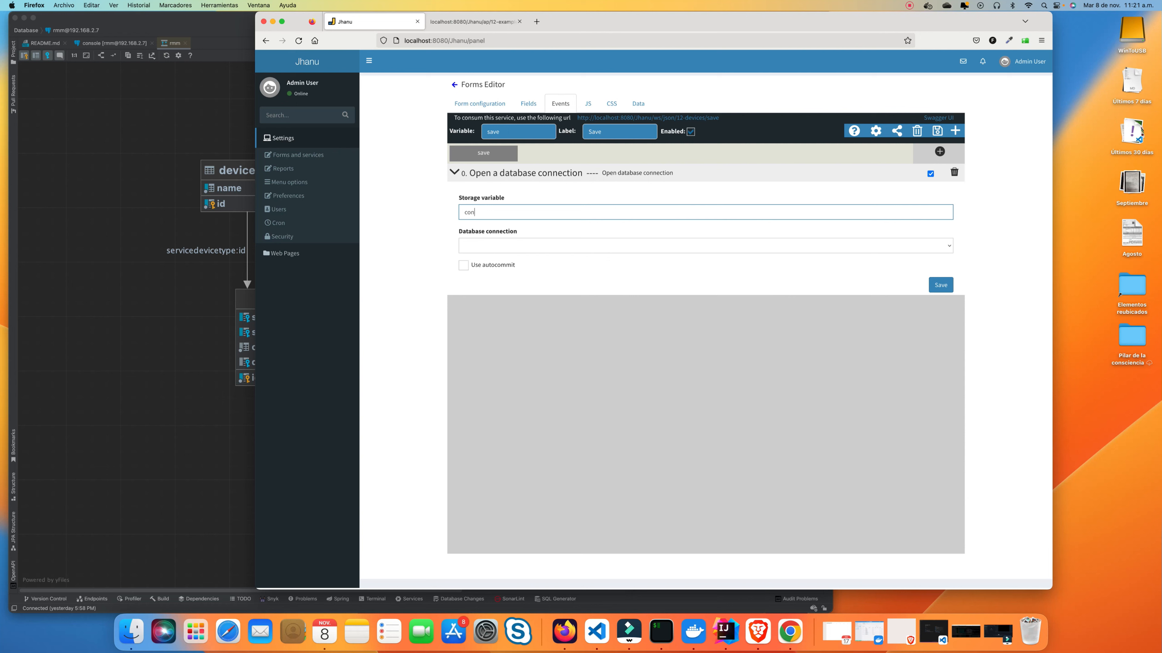
left_click(524, 245)
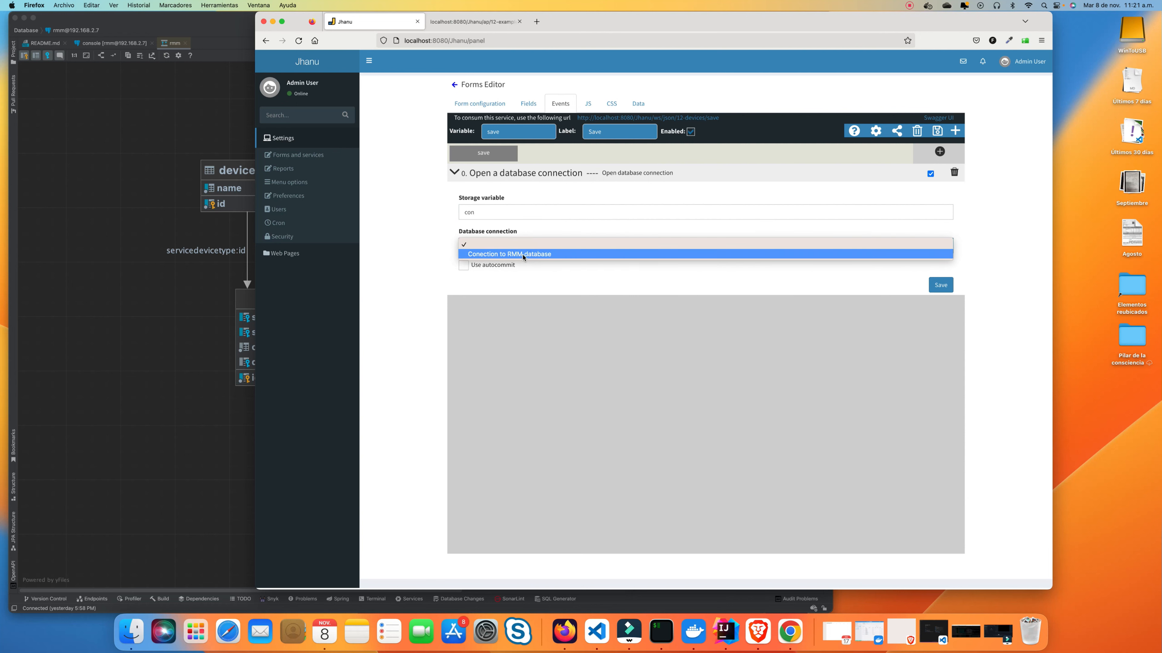
left_click(509, 255)
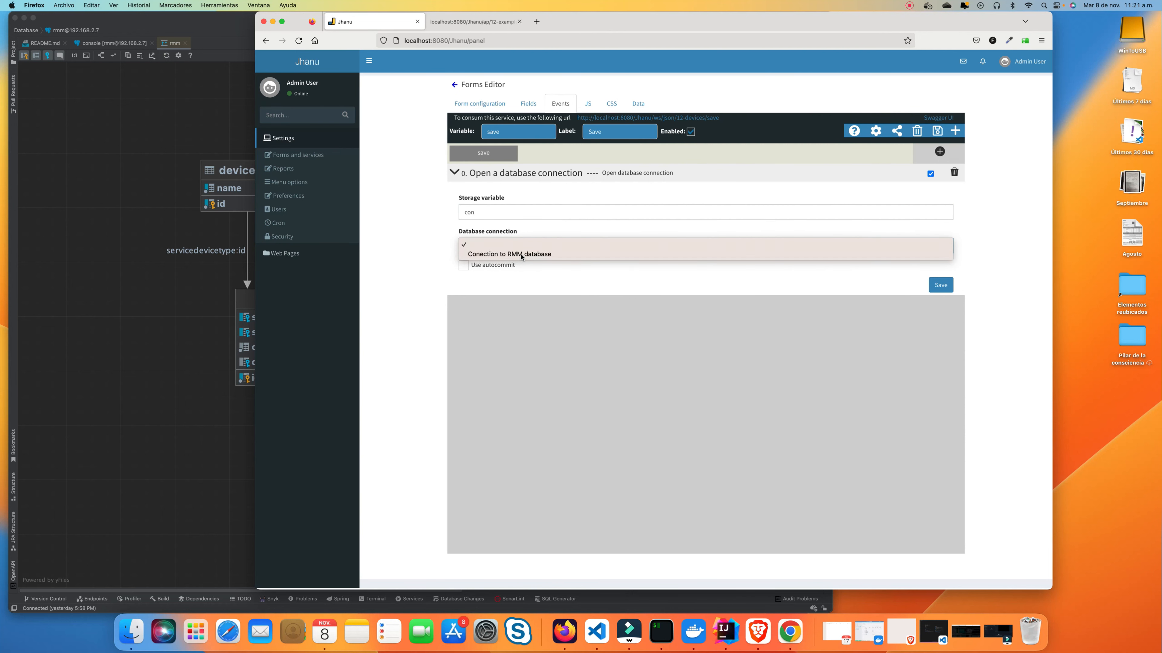
left_click(463, 266)
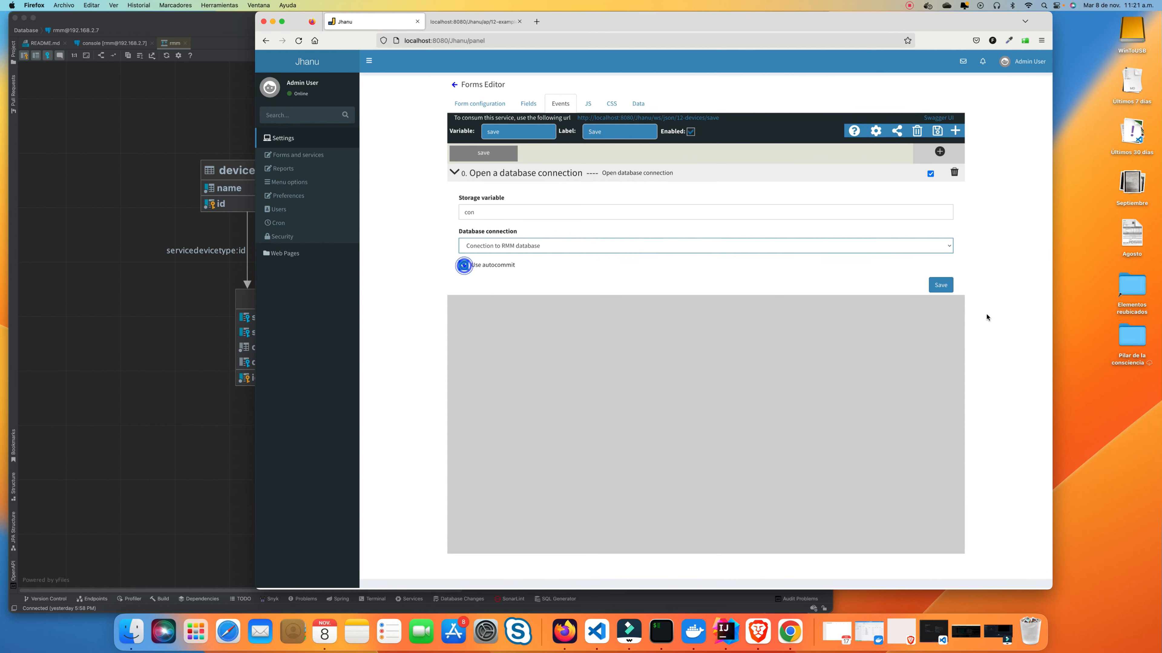
left_click(944, 290)
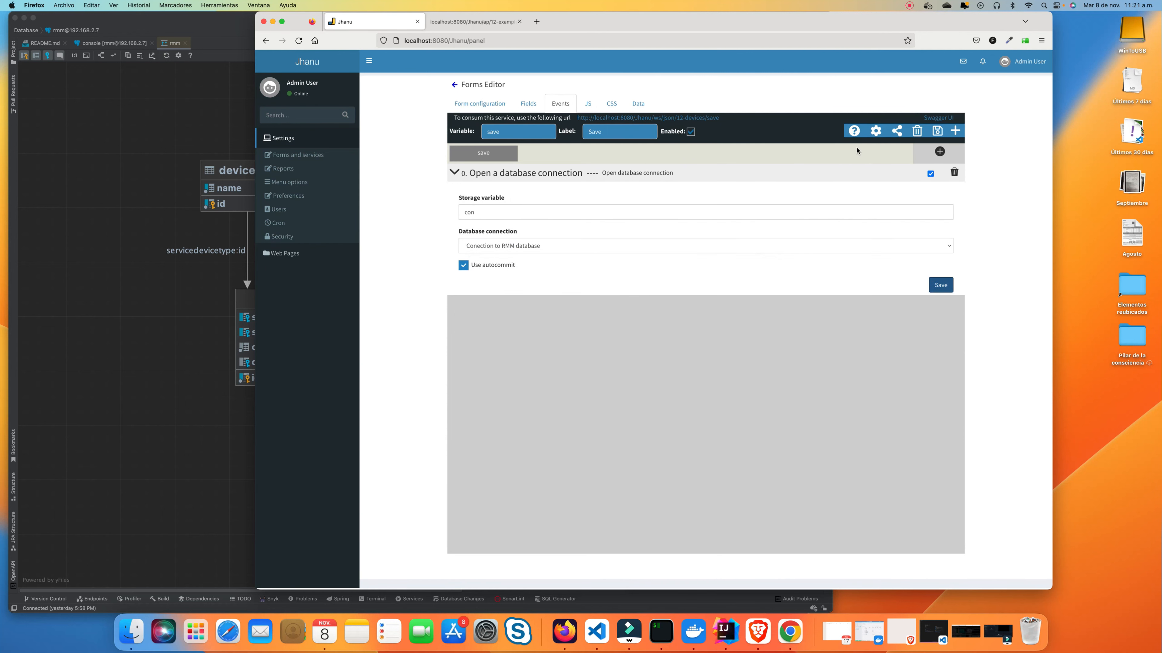
Add an Execute Update Sentence action described as "Inserts data into devicetype table" and open its SQL editor
left_click(940, 152)
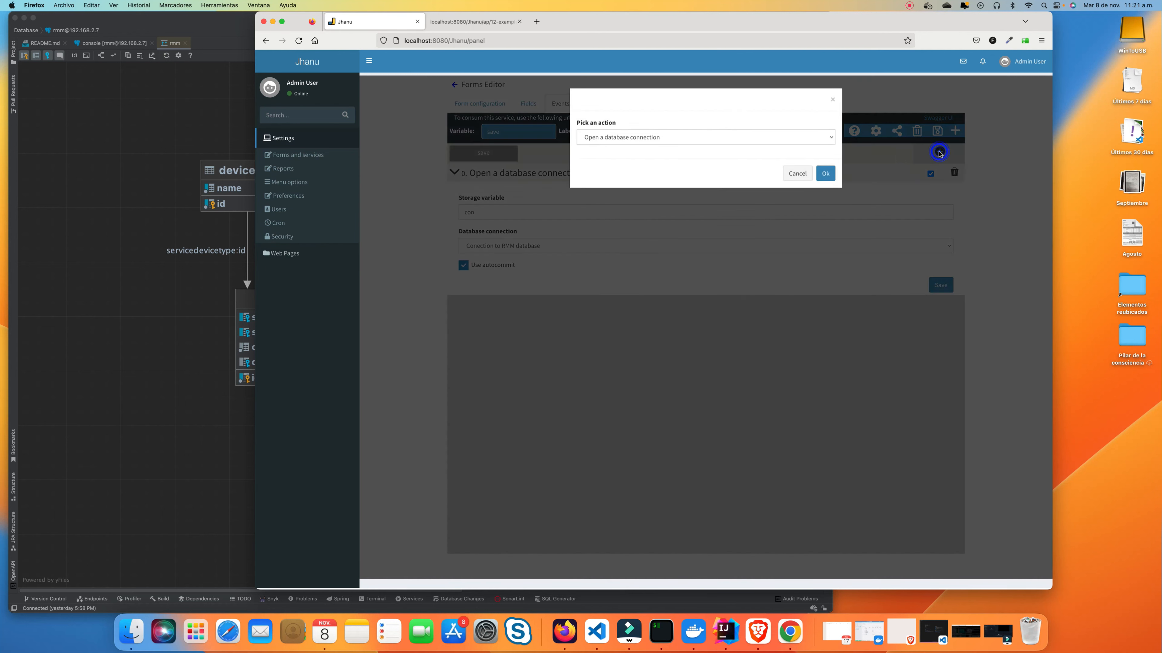
left_click(669, 137)
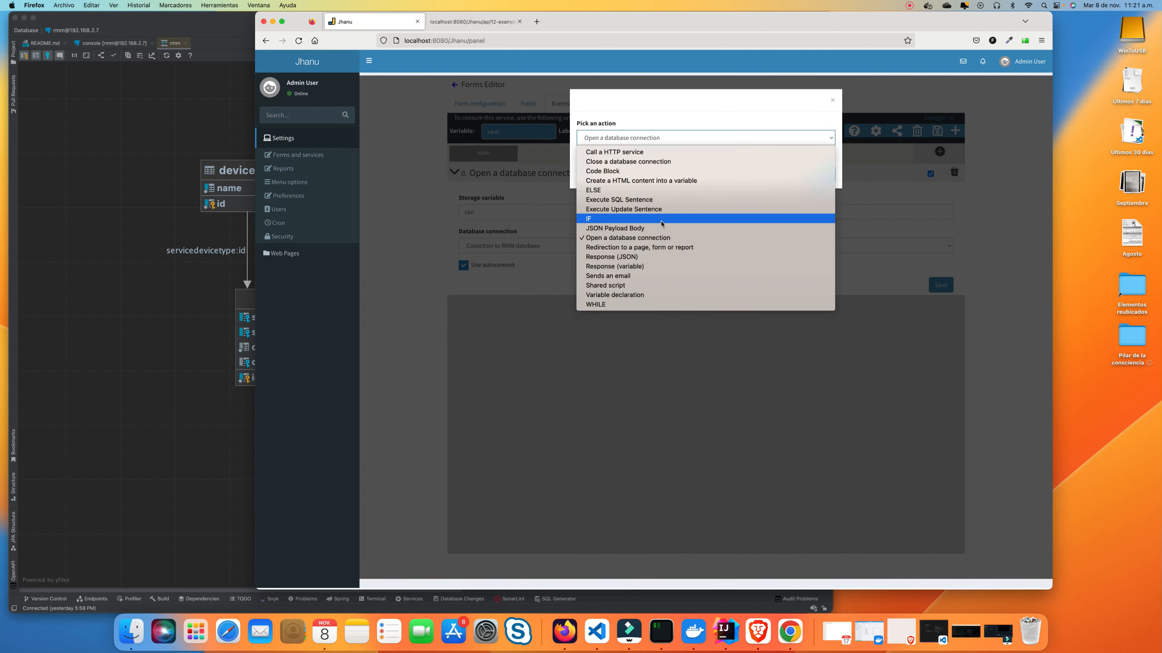
left_click(622, 210)
left_click(831, 177)
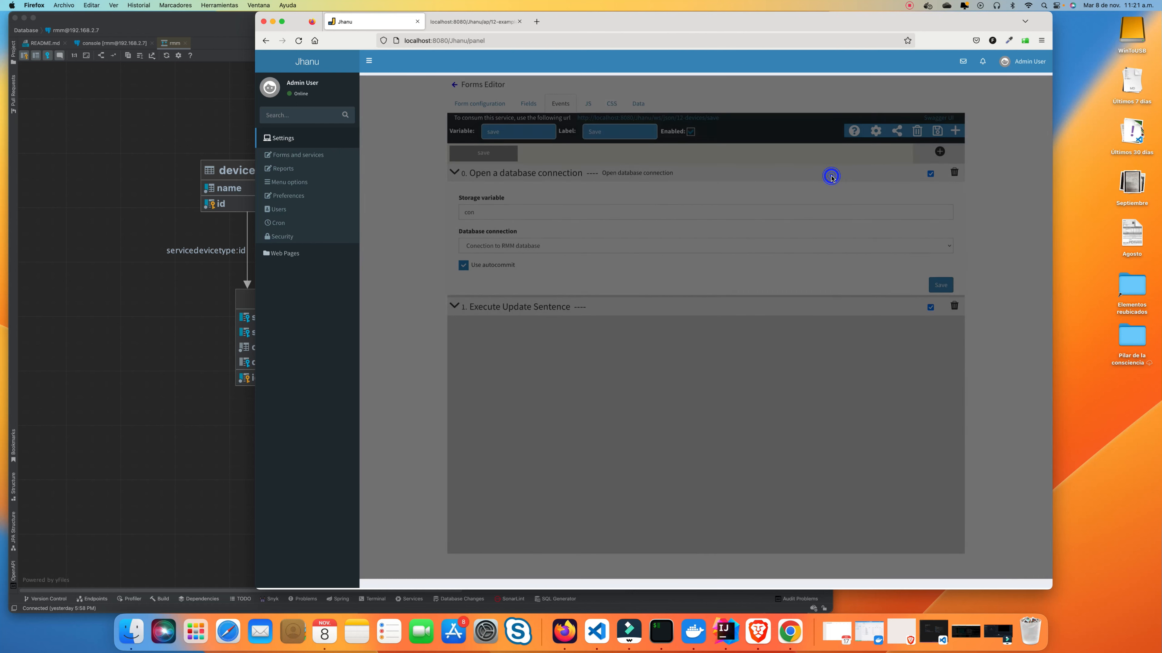
left_click(595, 307)
type("Ins")
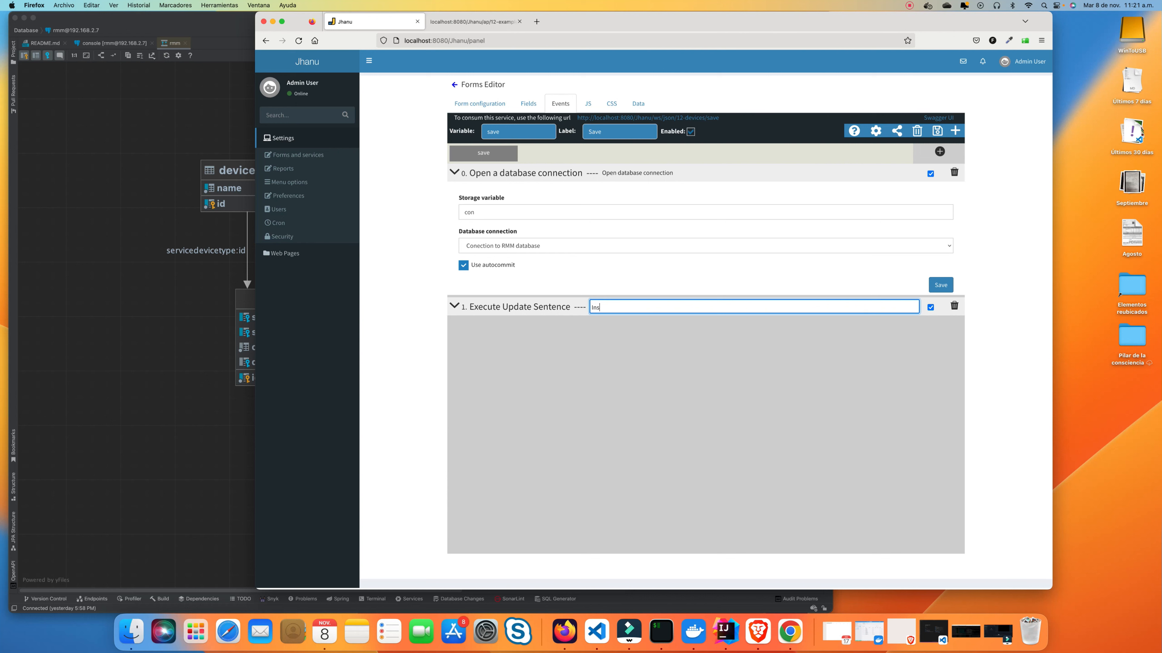
type("erts data into devicet")
left_click(454, 306)
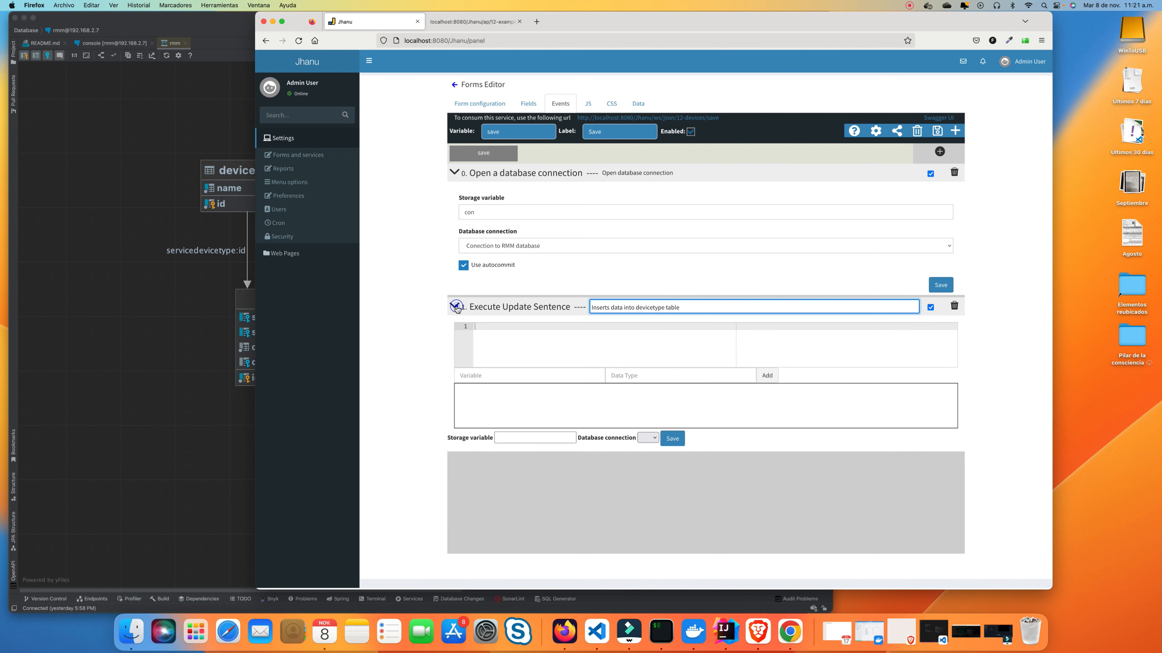
left_click(514, 338)
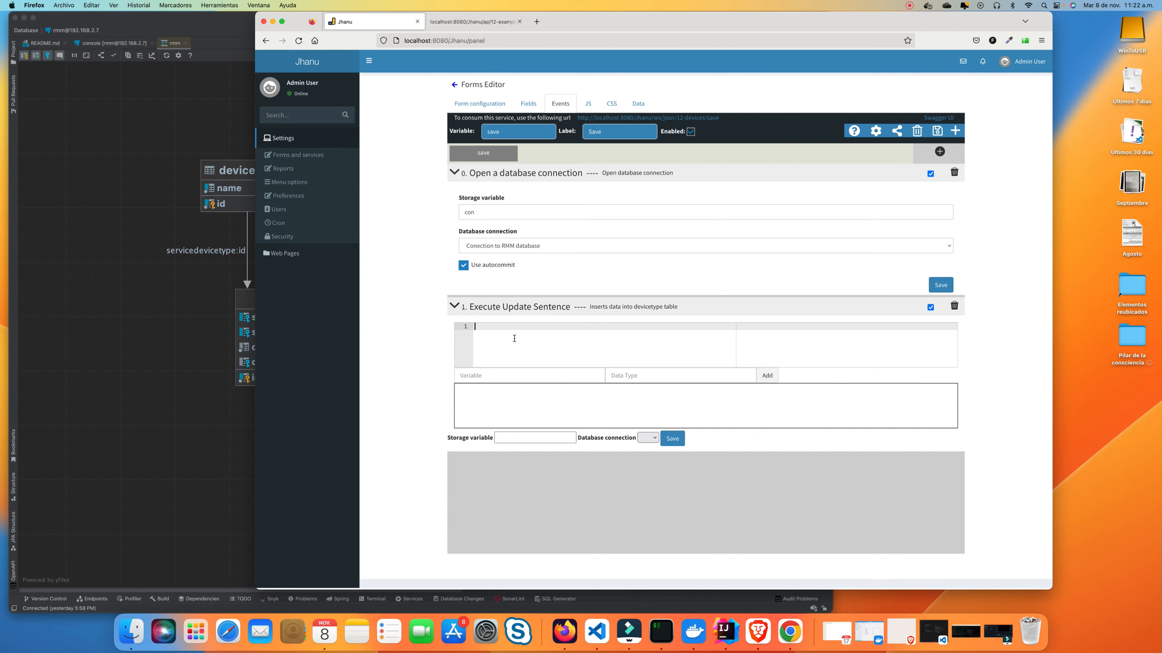
Switch to IntelliJ IDEA, generate the insert-rows SQL script for the devicetypes table and copy the statement
left_click(230, 17)
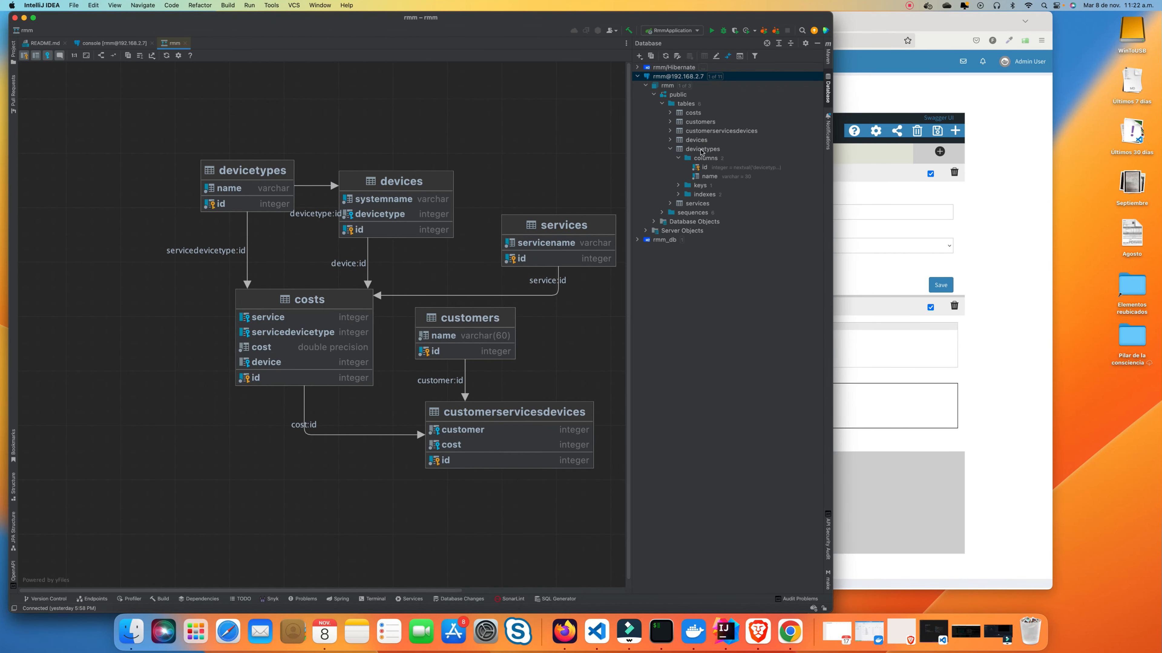
left_click(702, 149)
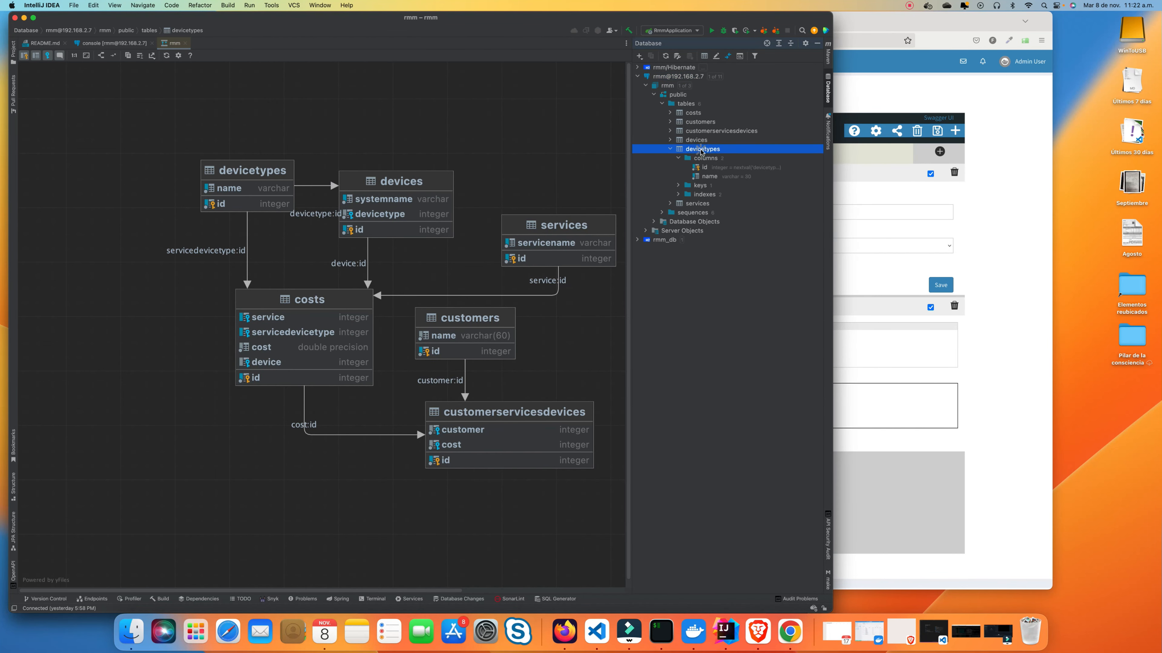
right_click(702, 150)
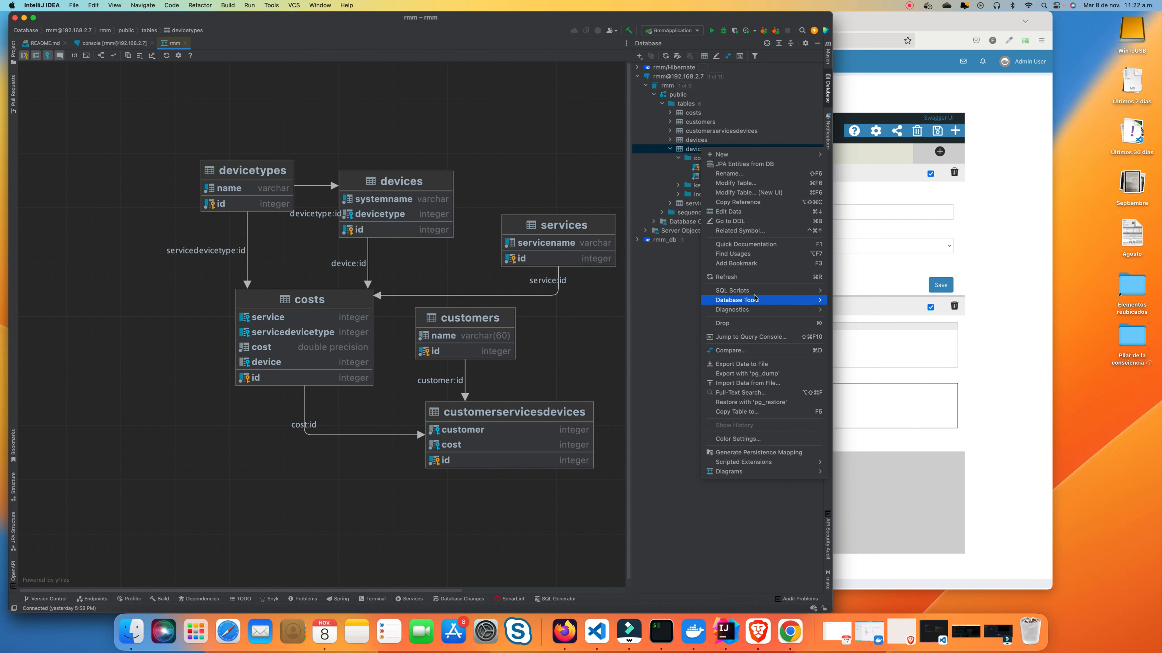
mouse_move(756, 293)
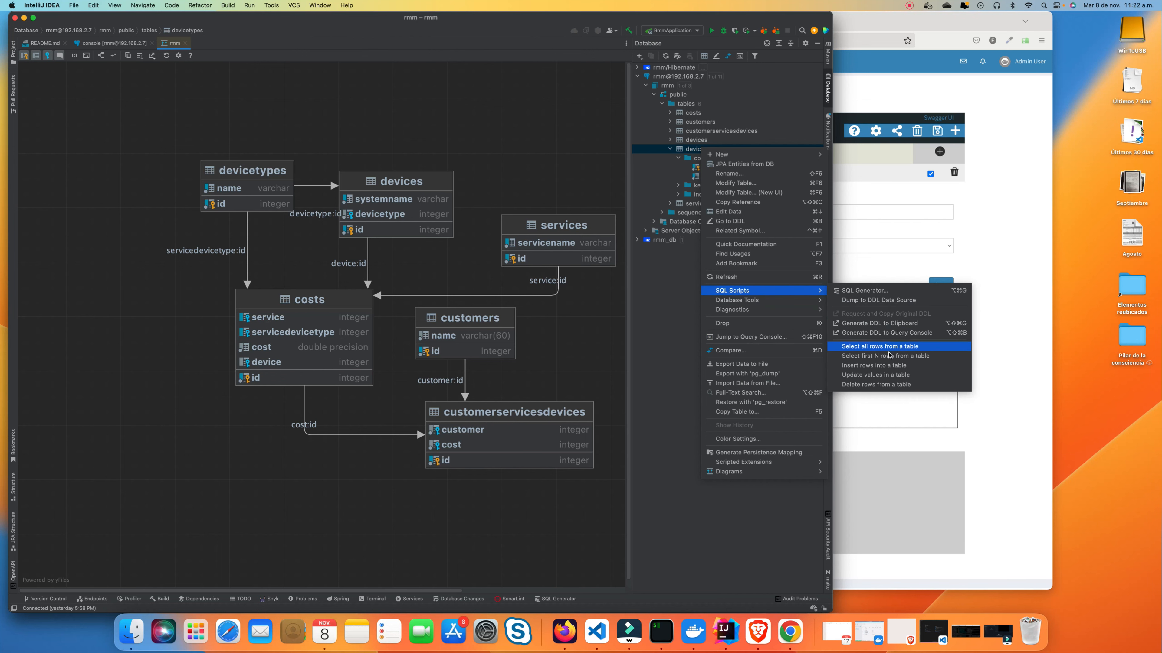
left_click(884, 365)
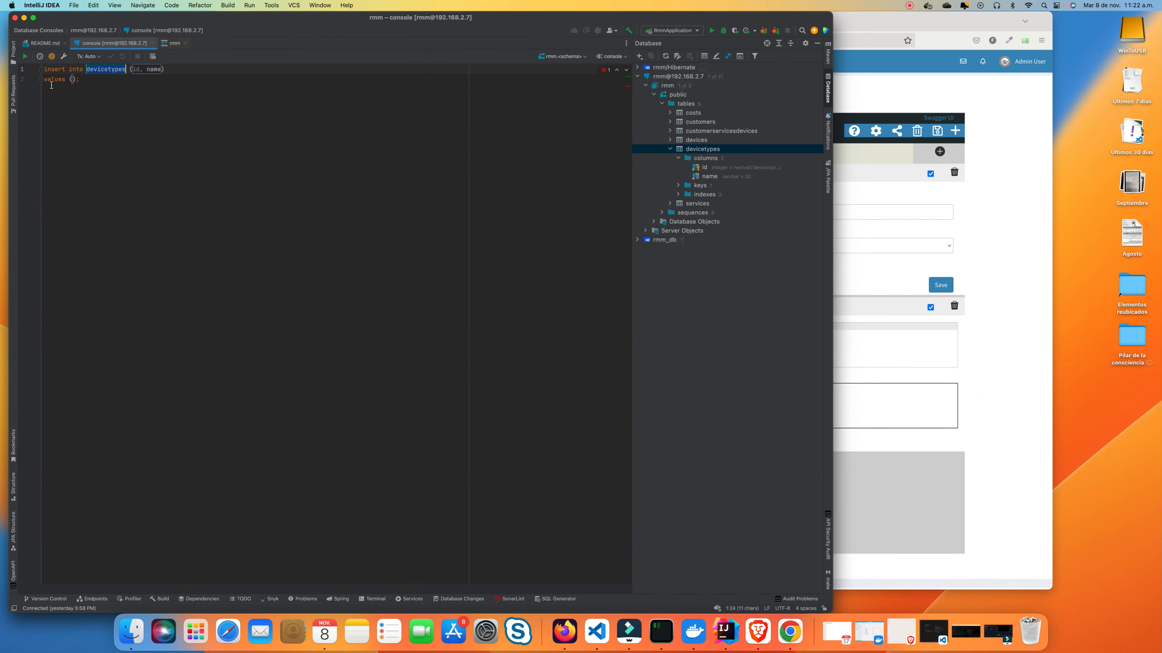
left_click_drag(97, 83, 23, 68)
key("super+c")
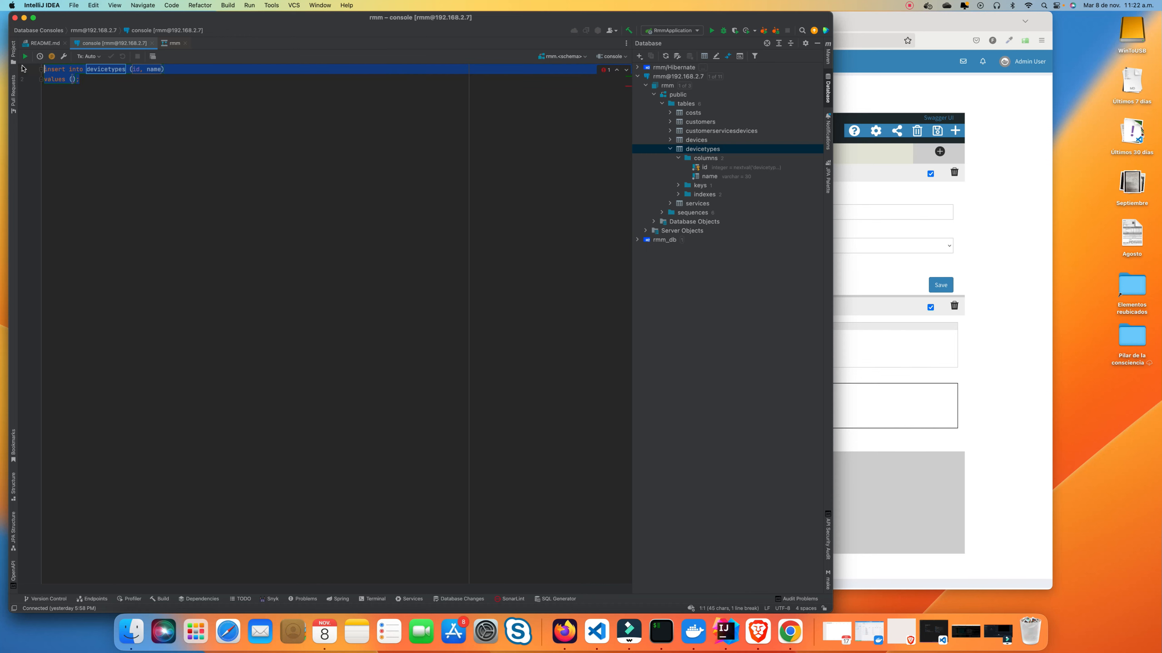
Reopen the rmm diagram, switch back to Jhanu in Firefox and paste the insert statement into the update action
left_click(48, 43)
left_click(132, 43)
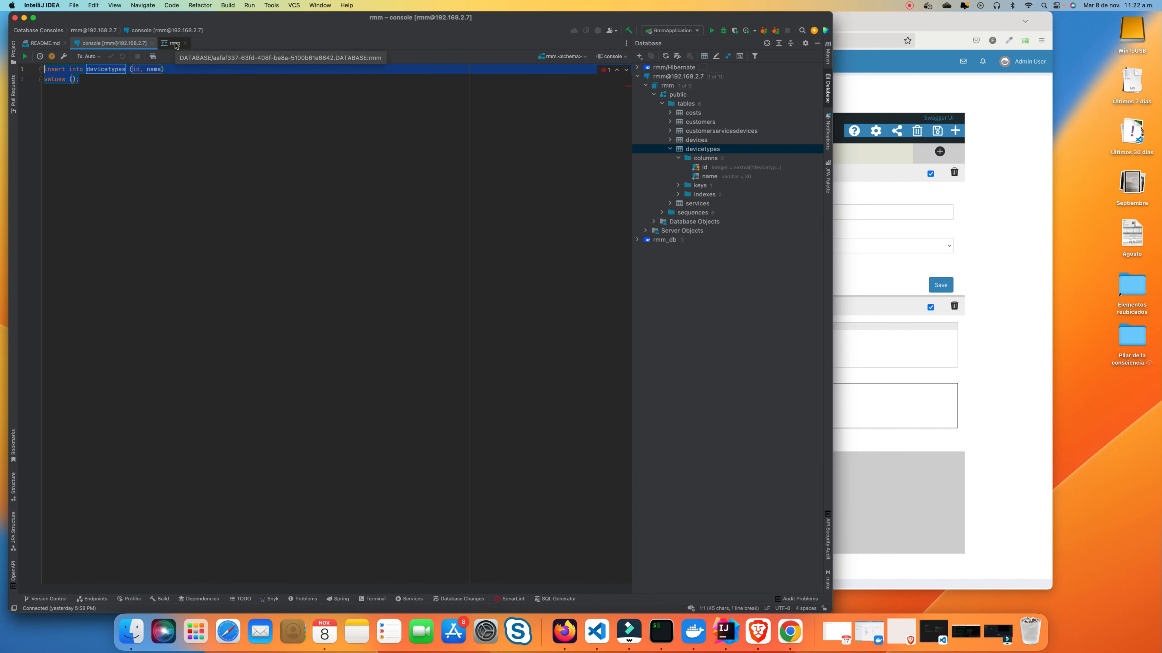
left_click(175, 44)
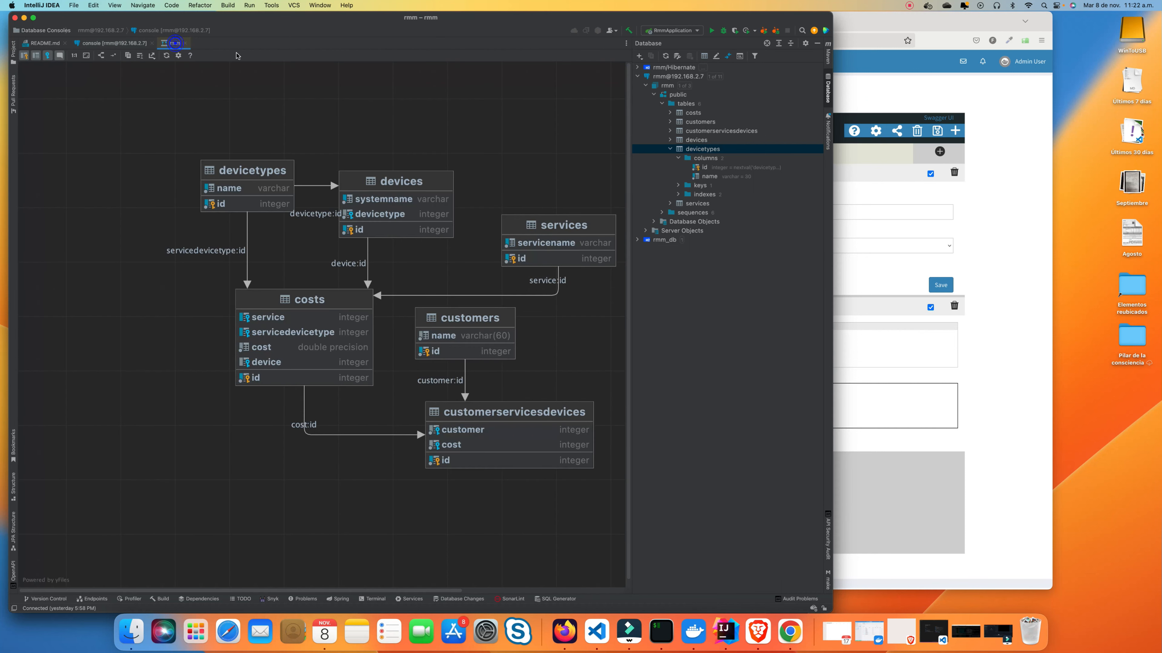
left_click(868, 29)
left_click(506, 336)
key("super+v")
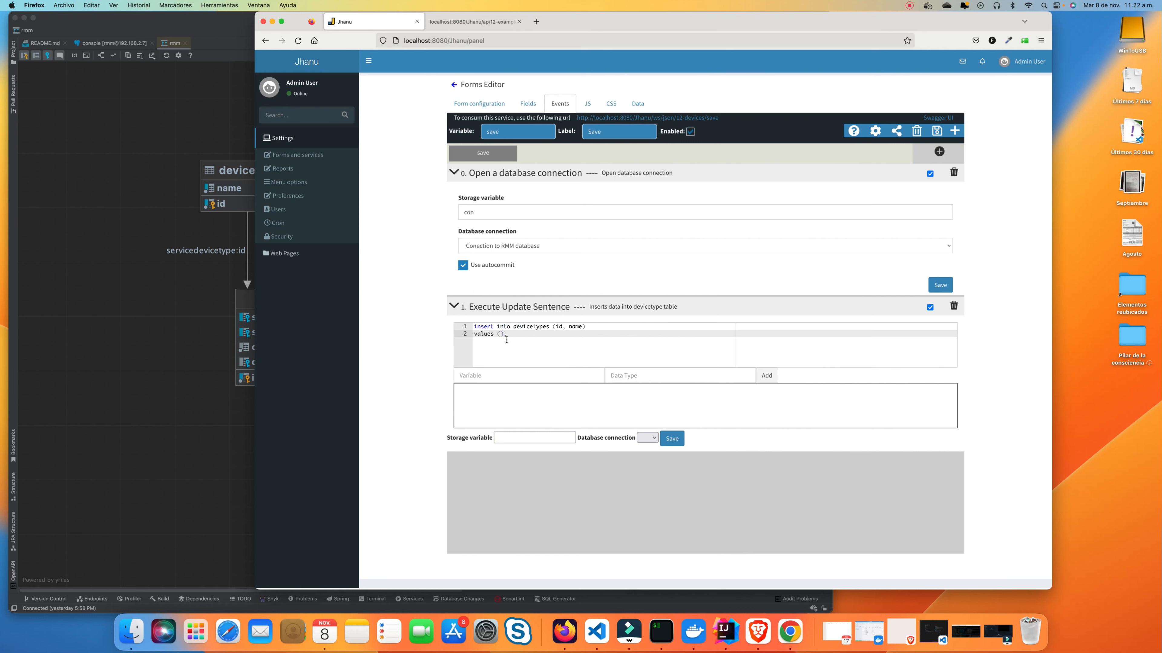
Fill the insert statement's values with the placeholders ?, ? and join the statement onto one line
left_click(502, 335)
type("?, ?")
left_click(488, 334)
key("BackSpace")
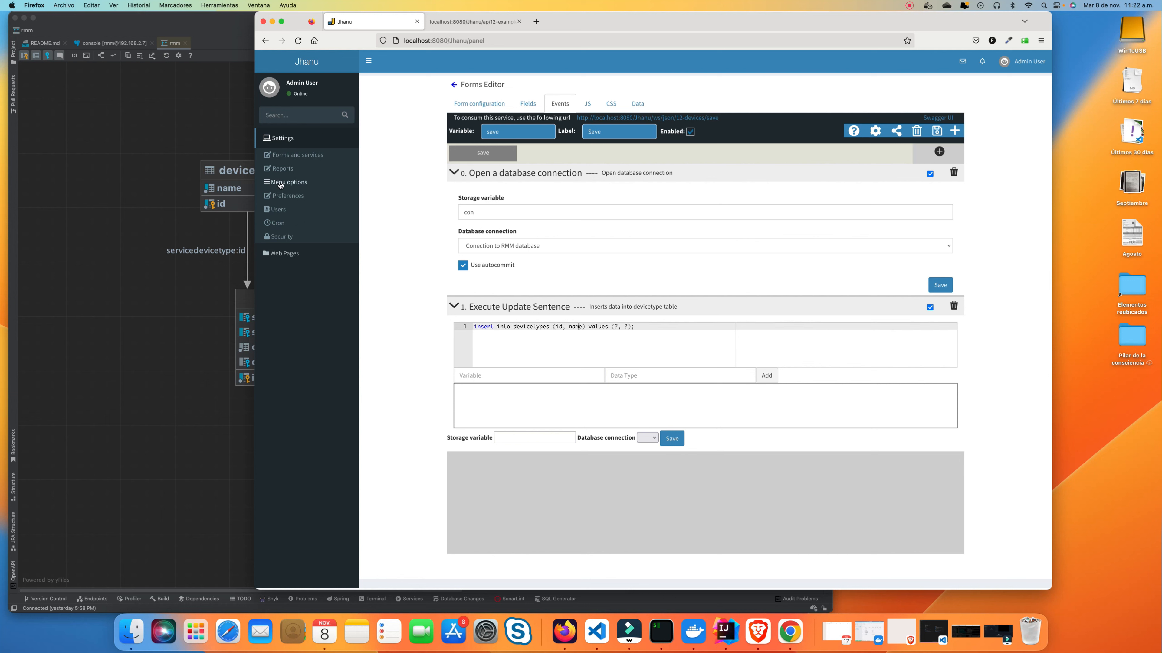
Check the columns of the devicetypes table in the IntelliJ IDEA diagram and return to Jhanu
left_click(247, 165)
left_click(212, 207)
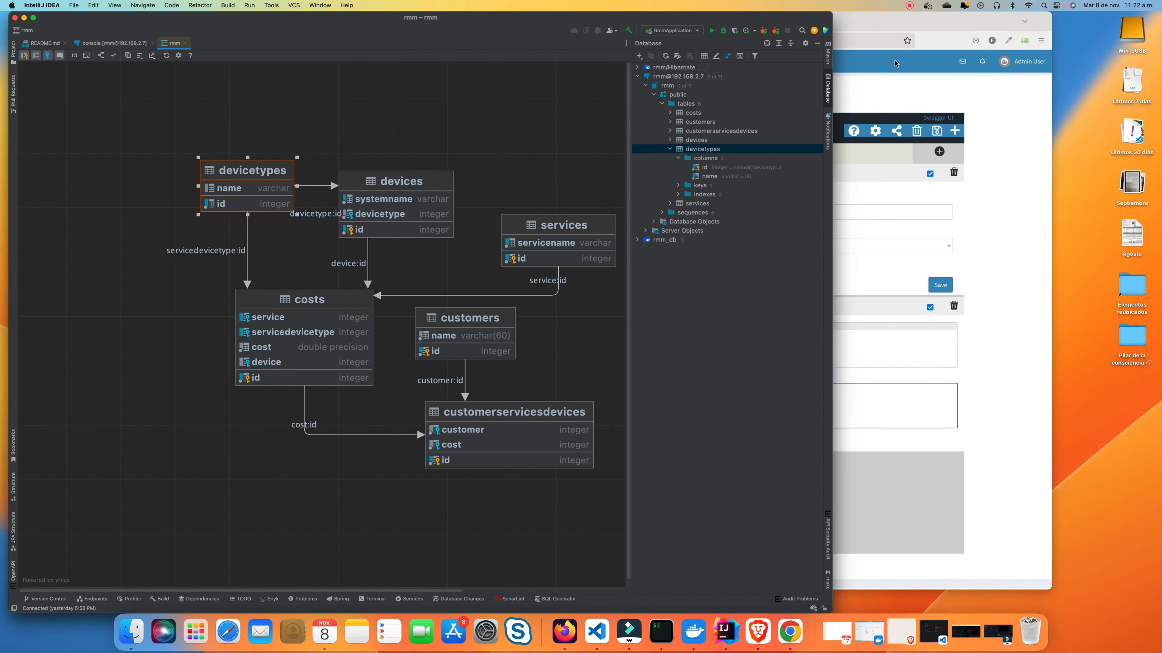
left_click(897, 81)
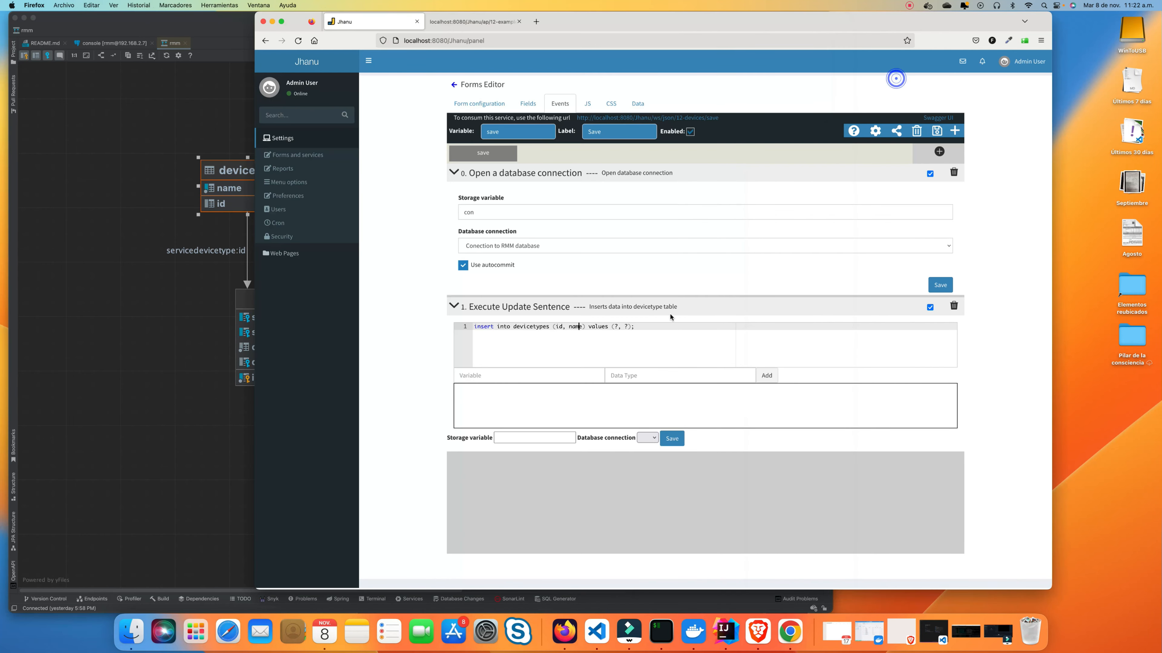
Remove the id column, second placeholder and semicolon so the statement reads "insert into devicetypes (name) values (?)"
left_click(570, 325)
key("BackSpace")
key("BackSpace")
key("BackSpace")
key("BackSpace")
left_click(609, 326)
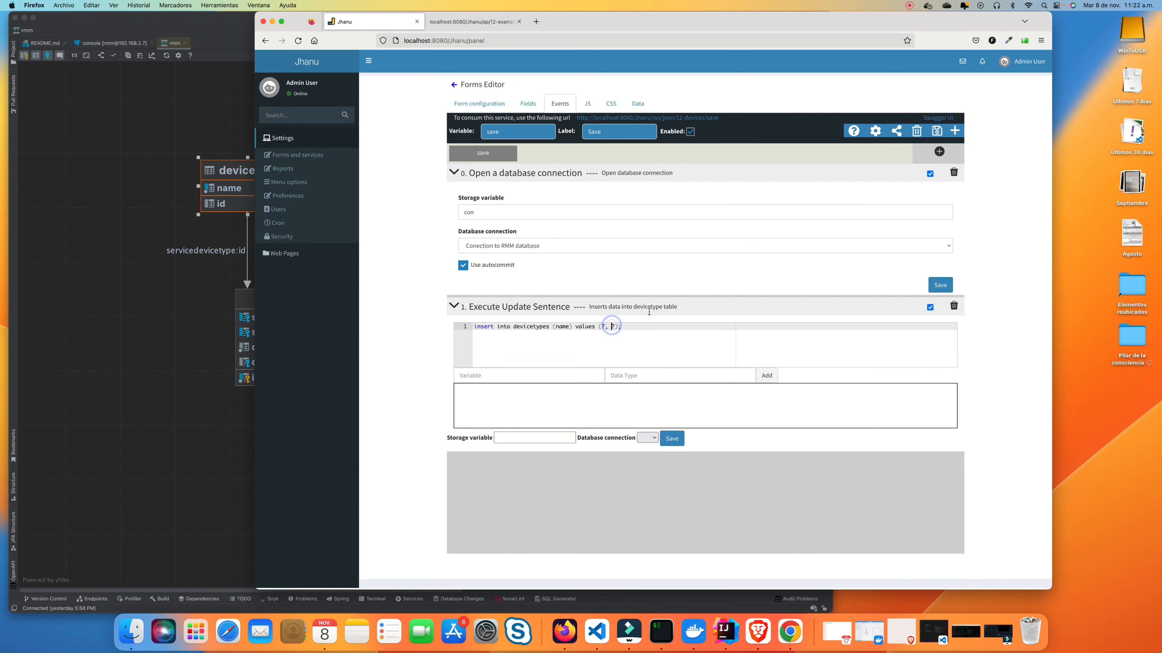
key("BackSpace")
key("BackSpace")
left_click(611, 326)
key("BackSpace")
Add the name variable with data type STRING as the parameter of the insert statement
left_click(458, 380)
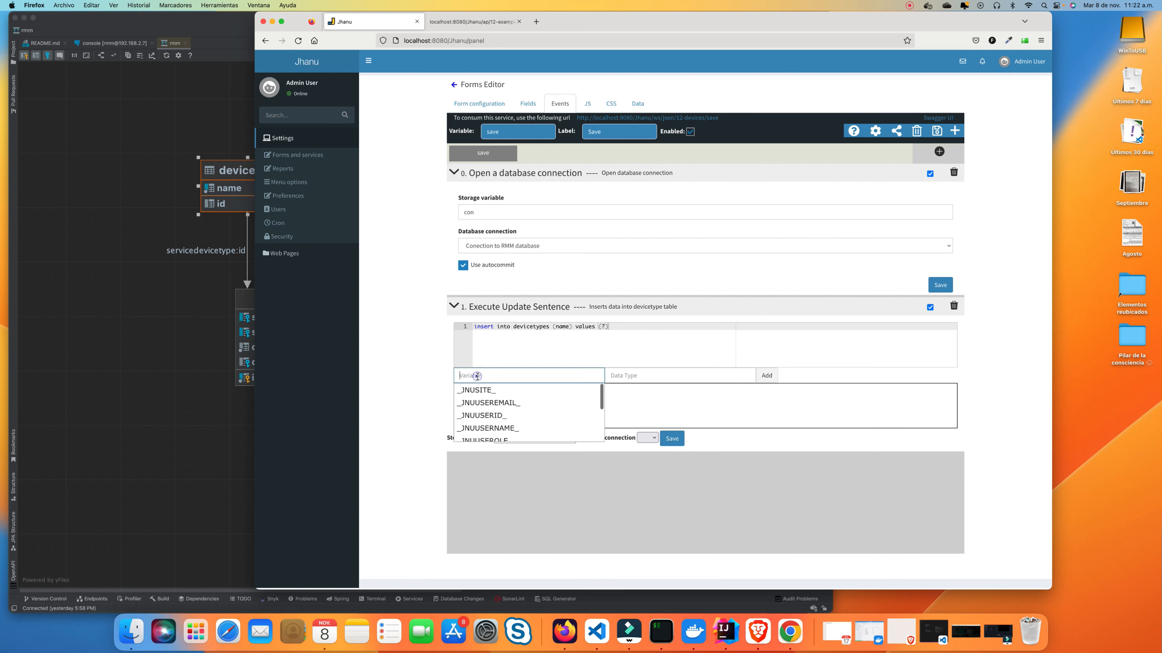
scroll(494, 414, "down", 3)
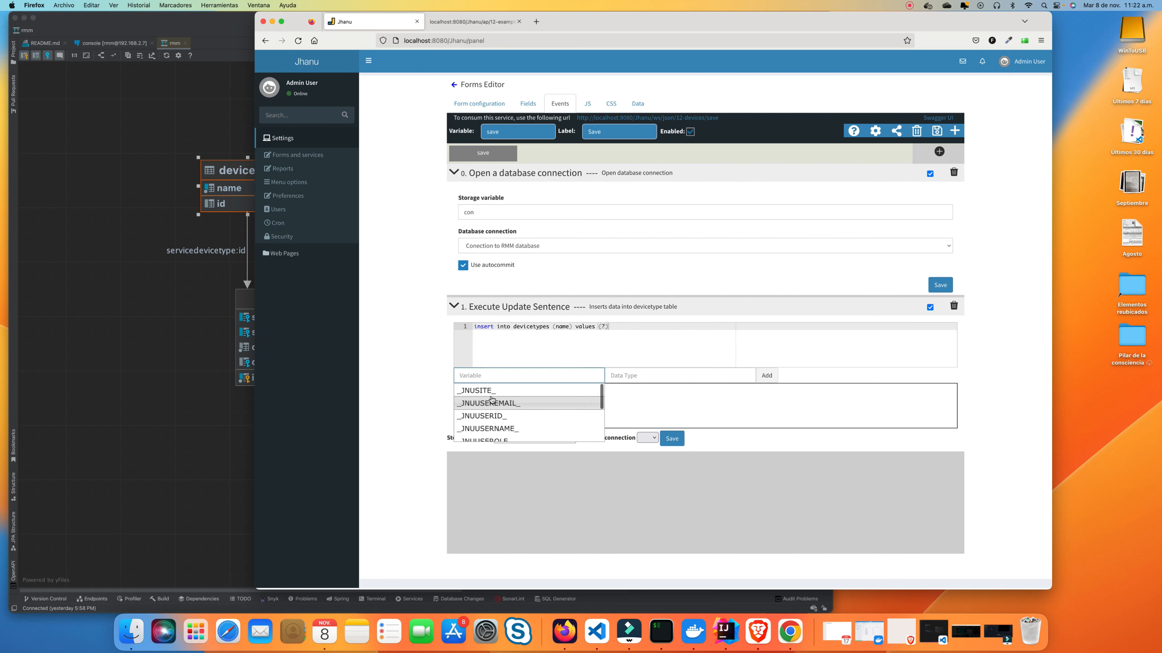
scroll(492, 414, "down", 1)
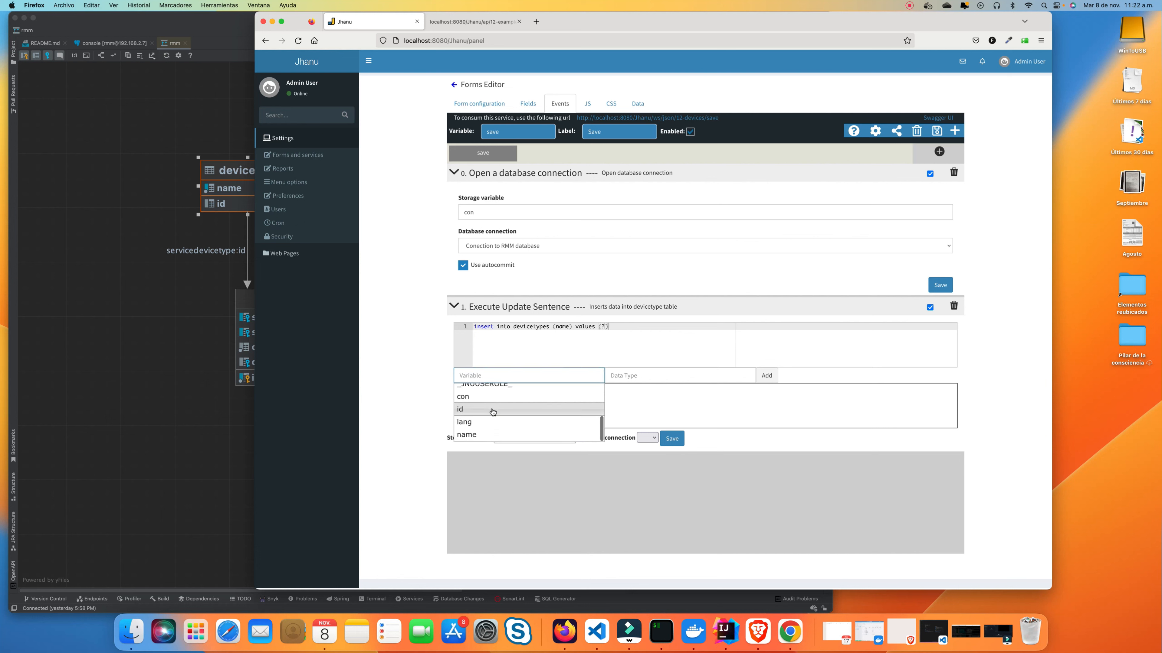
left_click(489, 438)
left_click(633, 374)
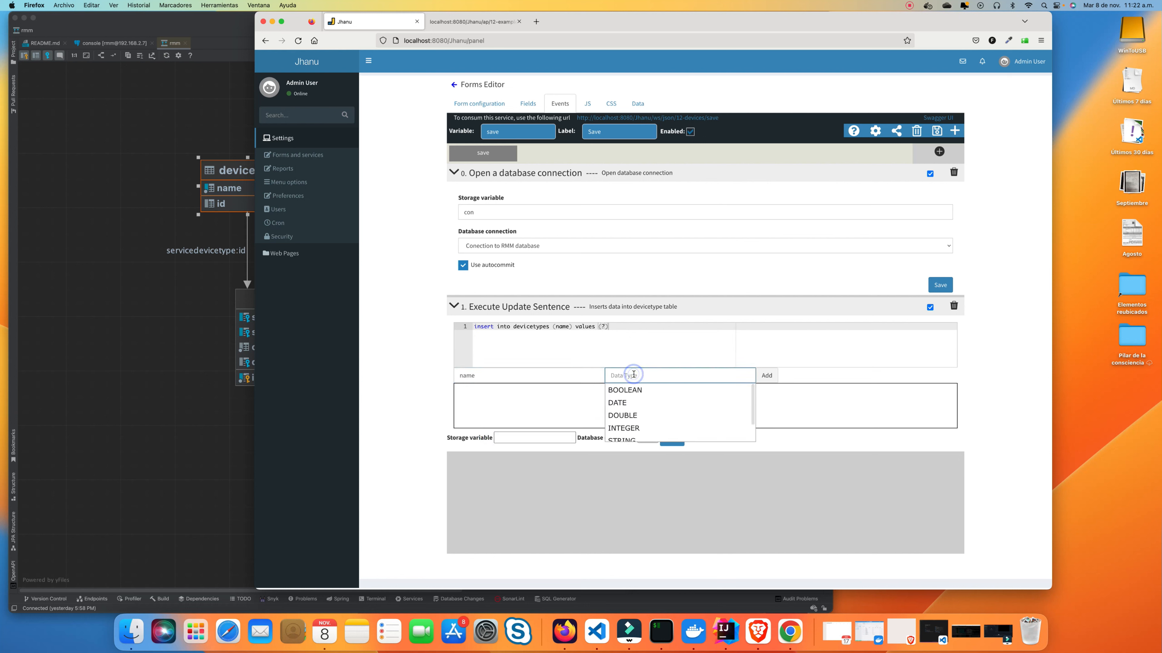
scroll(652, 411, "down", 1)
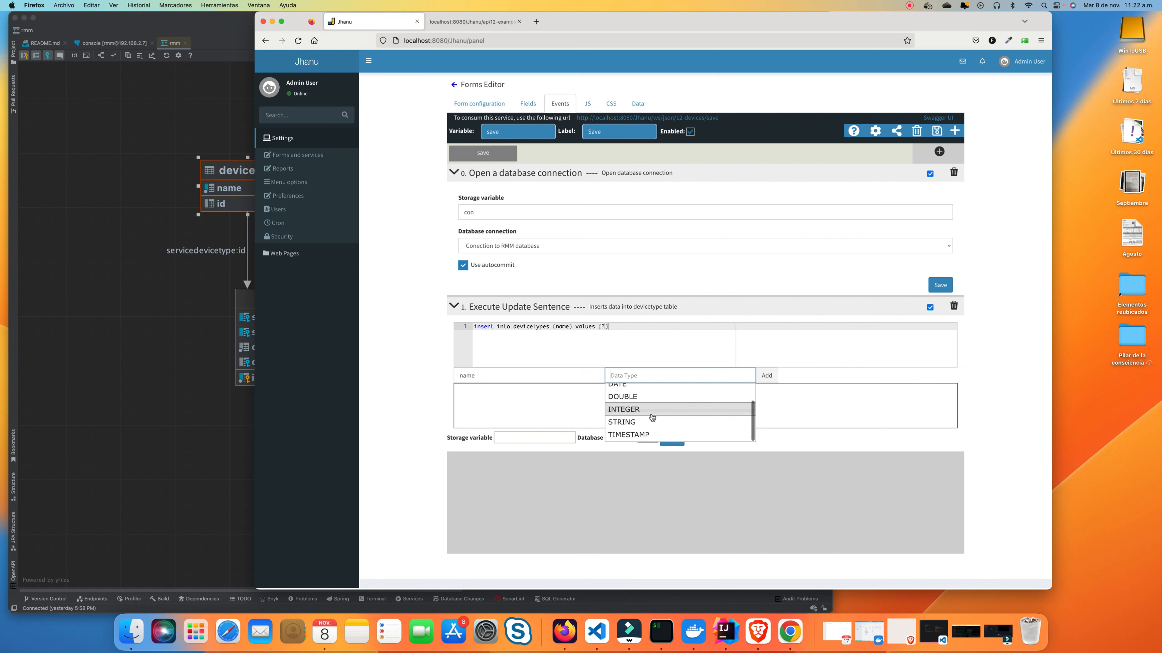
left_click(649, 422)
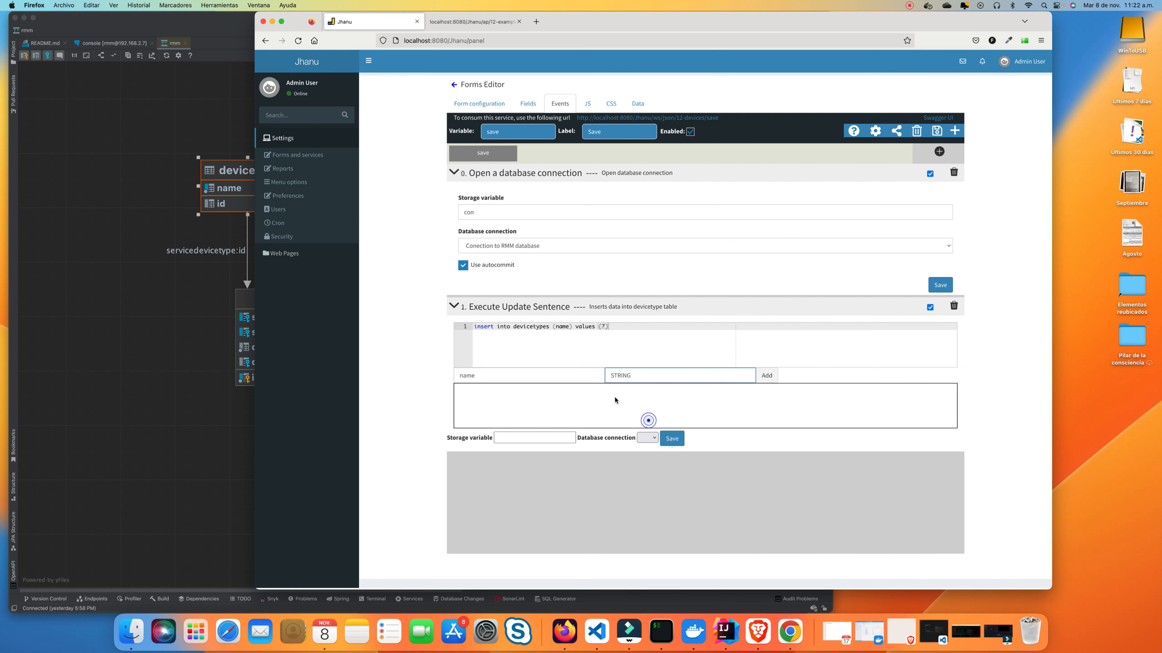
left_click(766, 375)
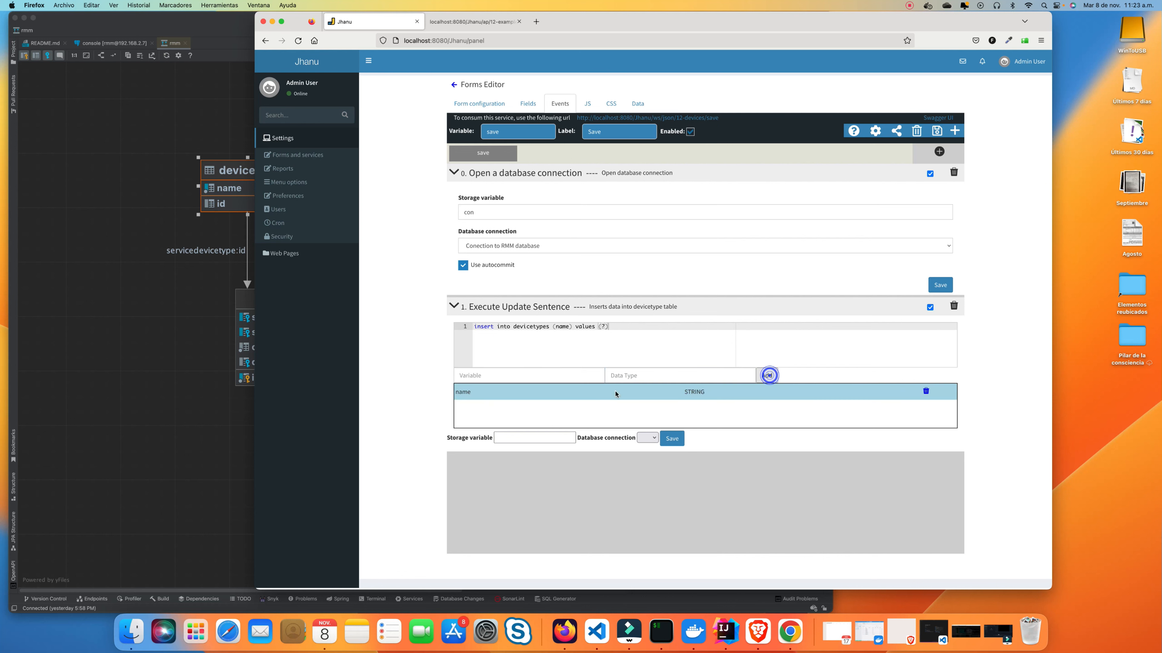
Set the update action's storage variable to jsonInsertResult and its database connection to con, save it and collapse both actions
left_click(520, 438)
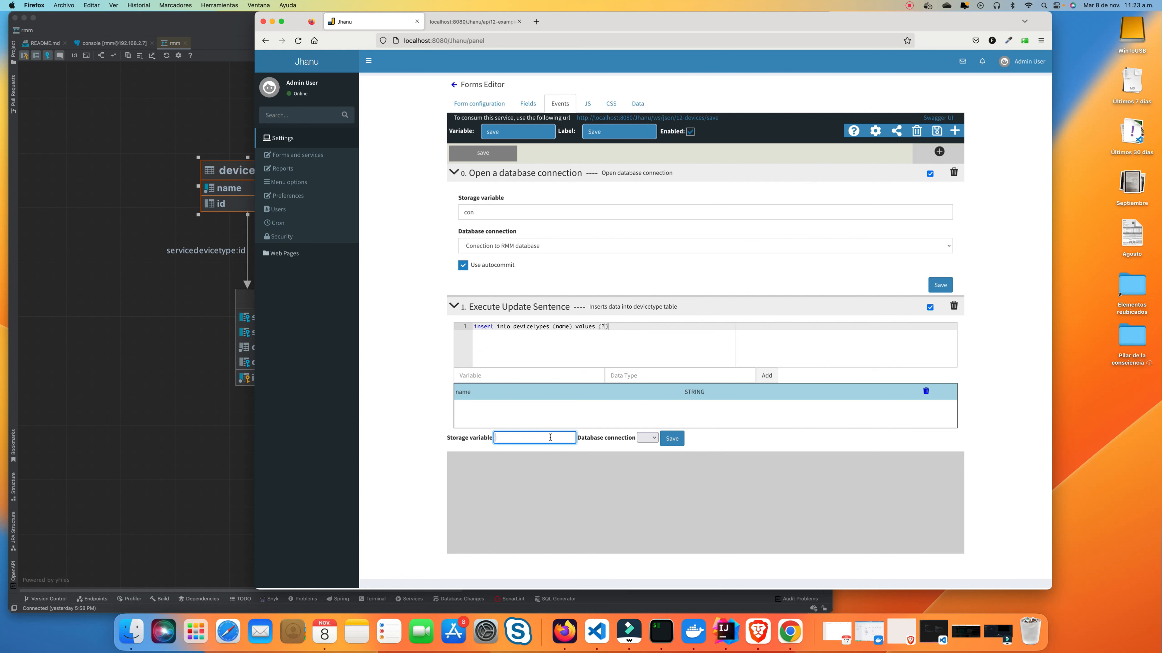
type("jsonInsertResult")
left_click_drag(544, 438, 453, 437)
key("super+c")
left_click(648, 438)
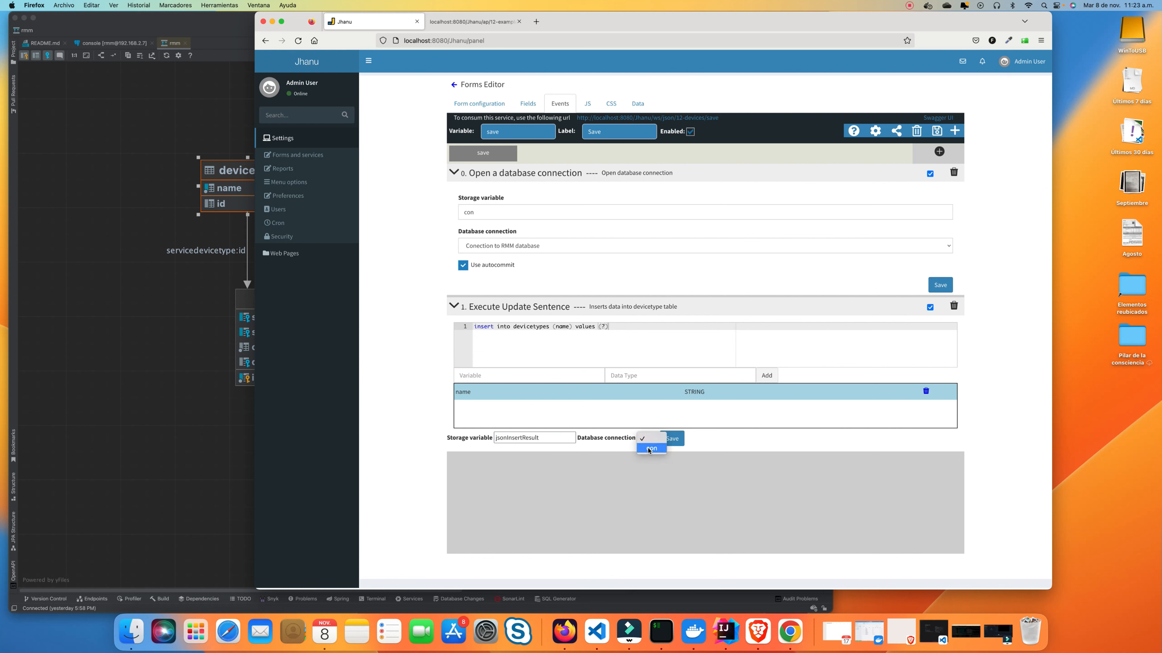
left_click(650, 448)
left_click(675, 440)
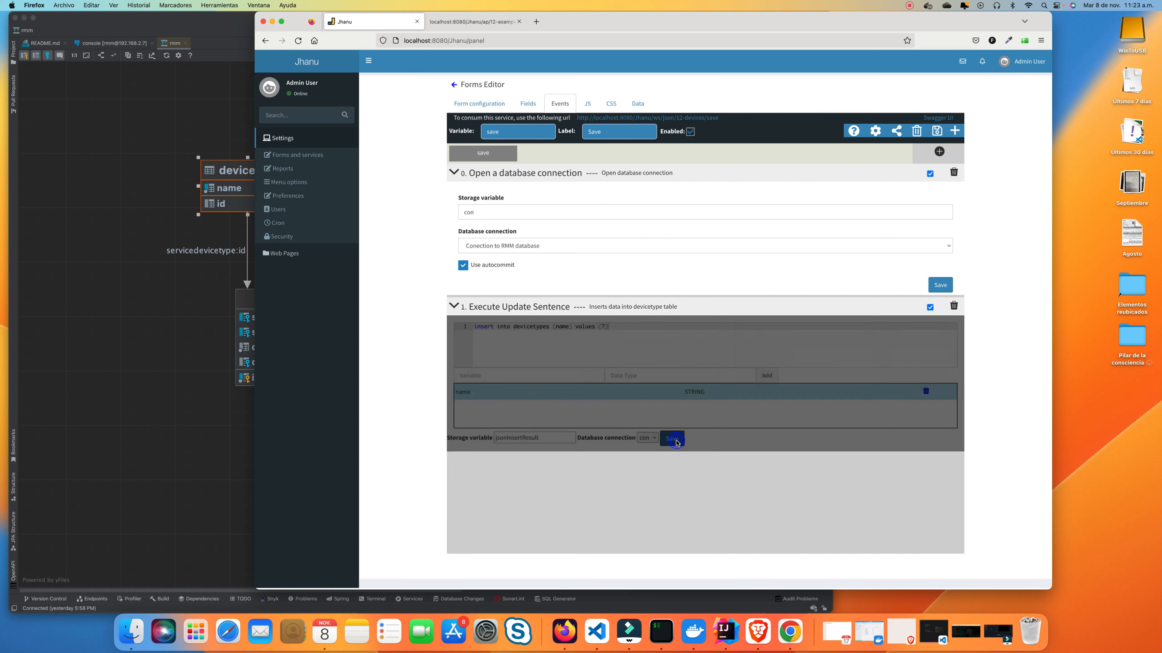
left_click(453, 306)
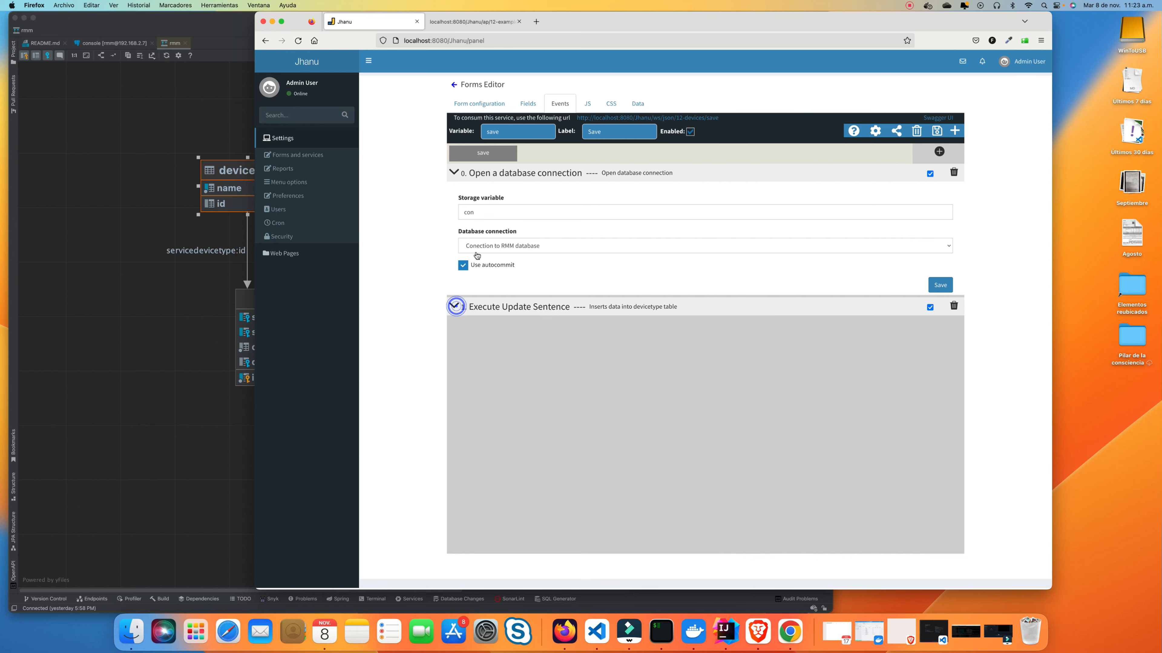
left_click(454, 174)
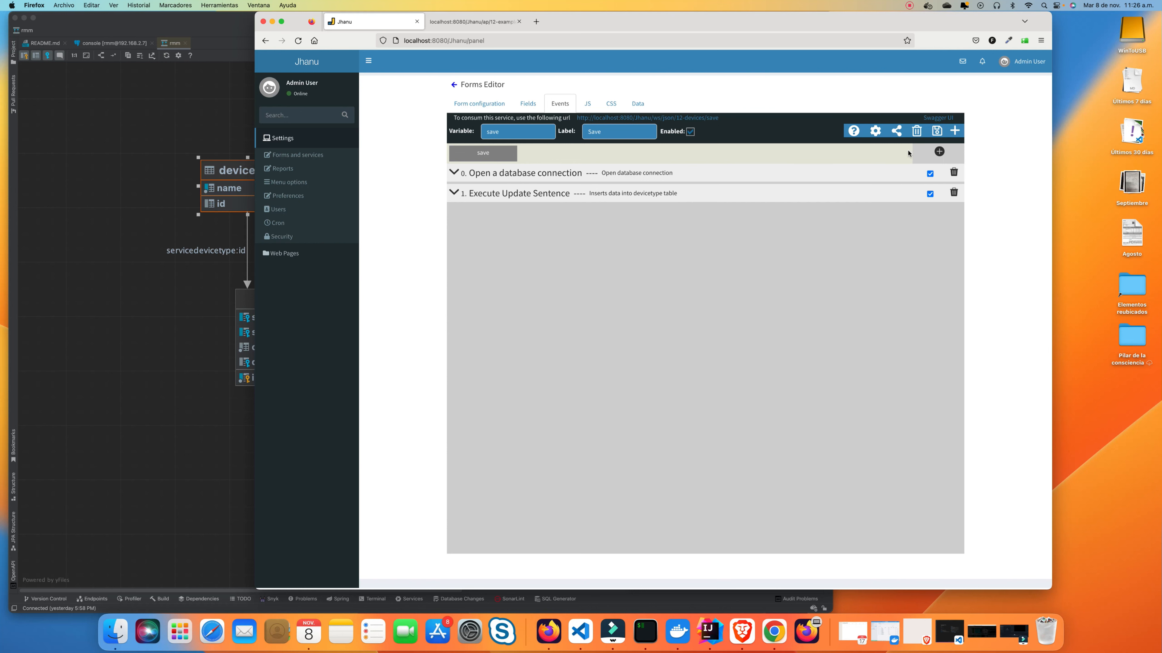
Add a "Close a database connection" action to the save event
left_click(939, 152)
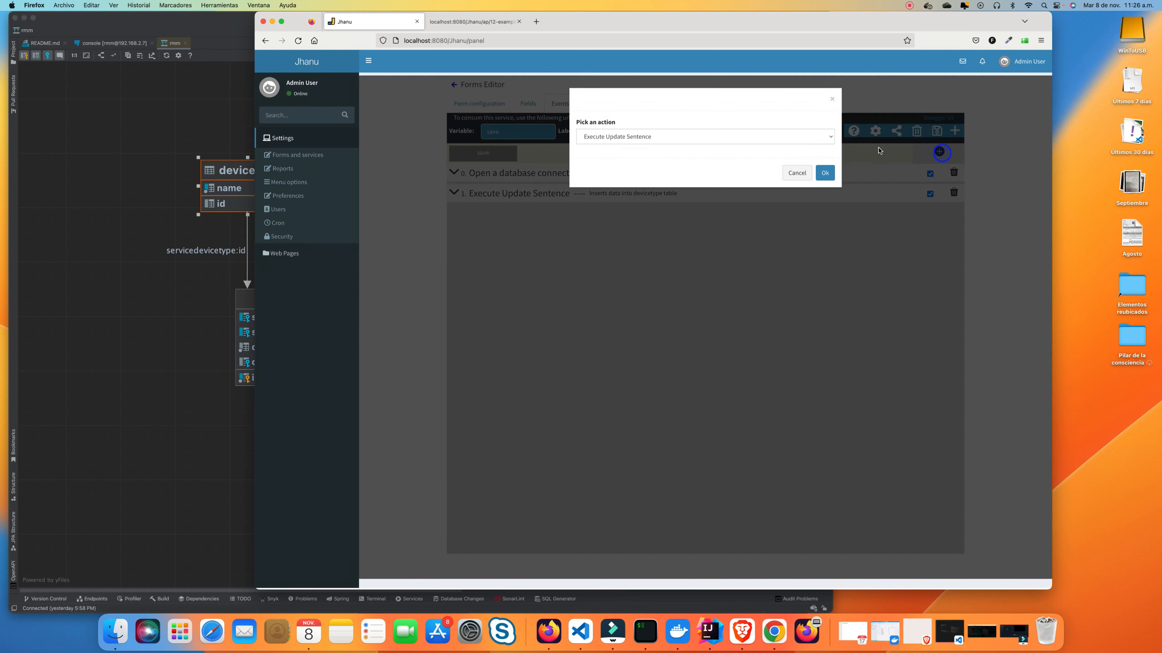
left_click(677, 140)
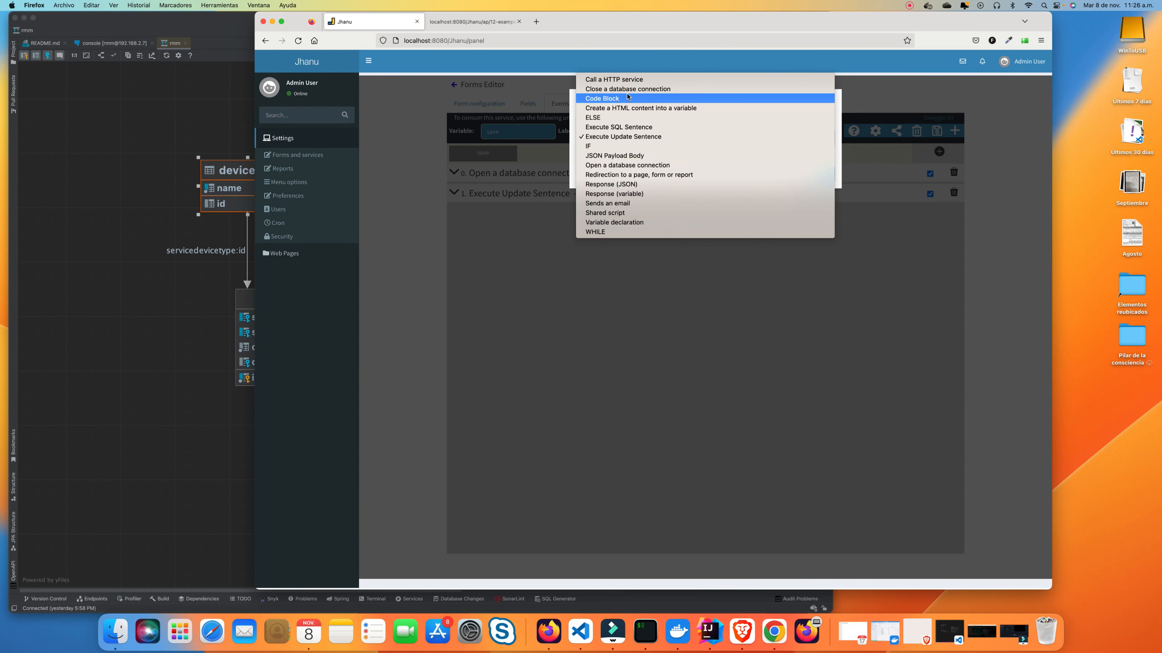
left_click(640, 90)
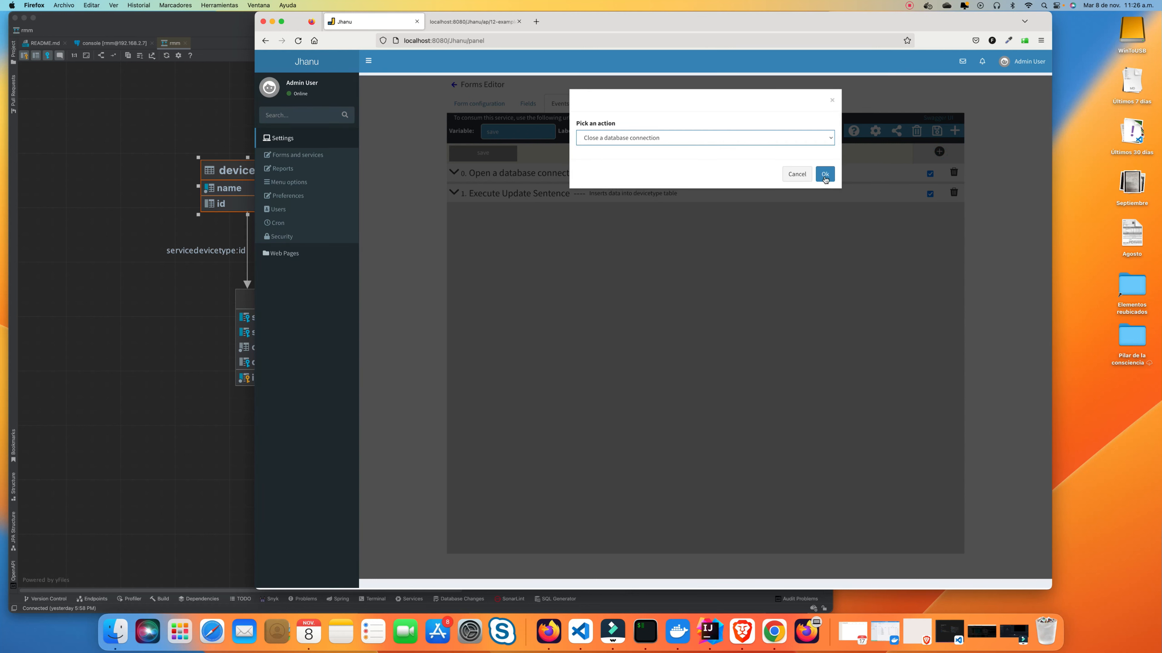
left_click(824, 174)
Set the close action's database connection to con, describe it as "Closes database connection", and save and collapse it
left_click(455, 211)
left_click(535, 240)
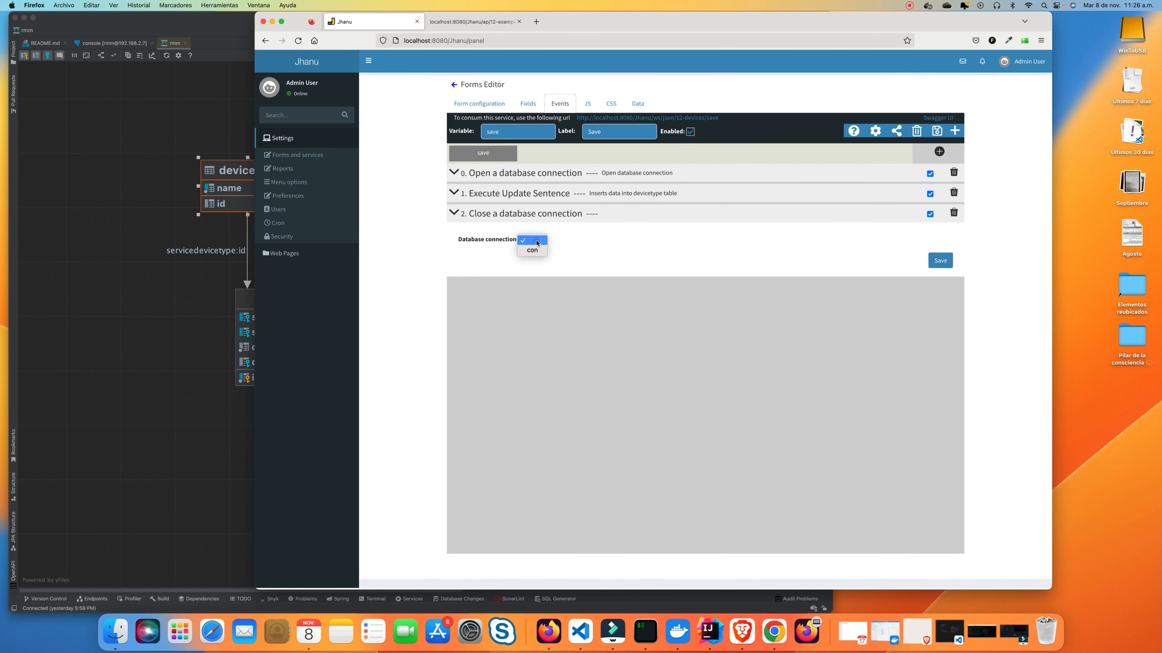
left_click(614, 213)
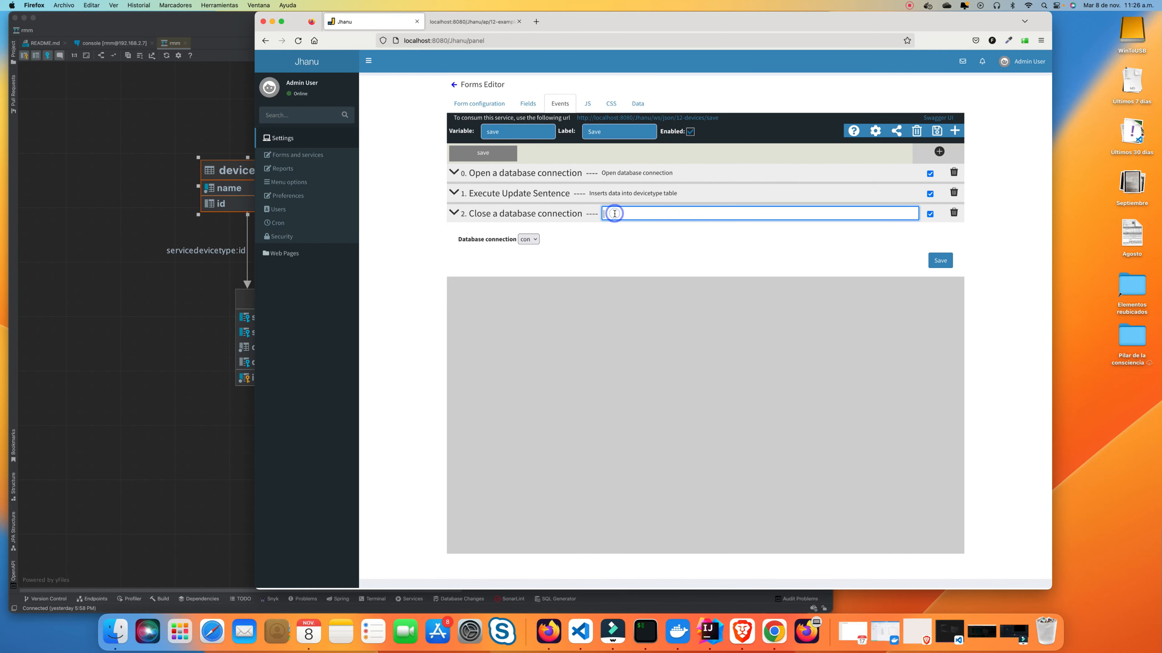
type("closes database connection")
left_click(941, 260)
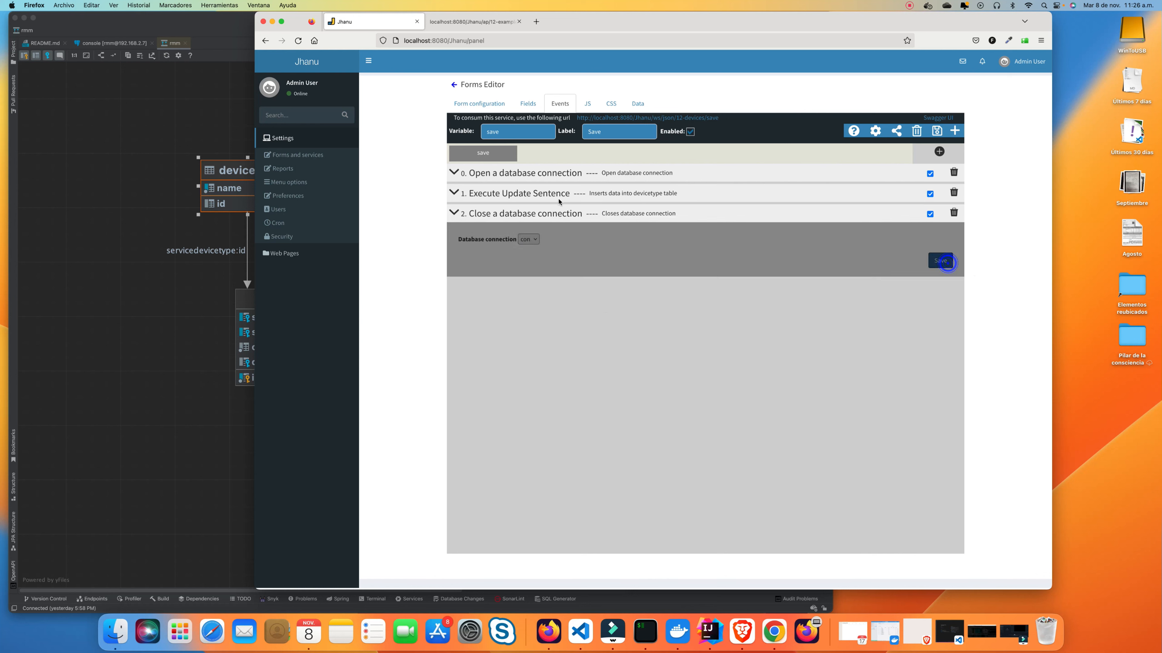
left_click(454, 214)
Check the storage variable of the Execute Update Sentence action and add a Response (JSON) action to the save event
left_click(453, 193)
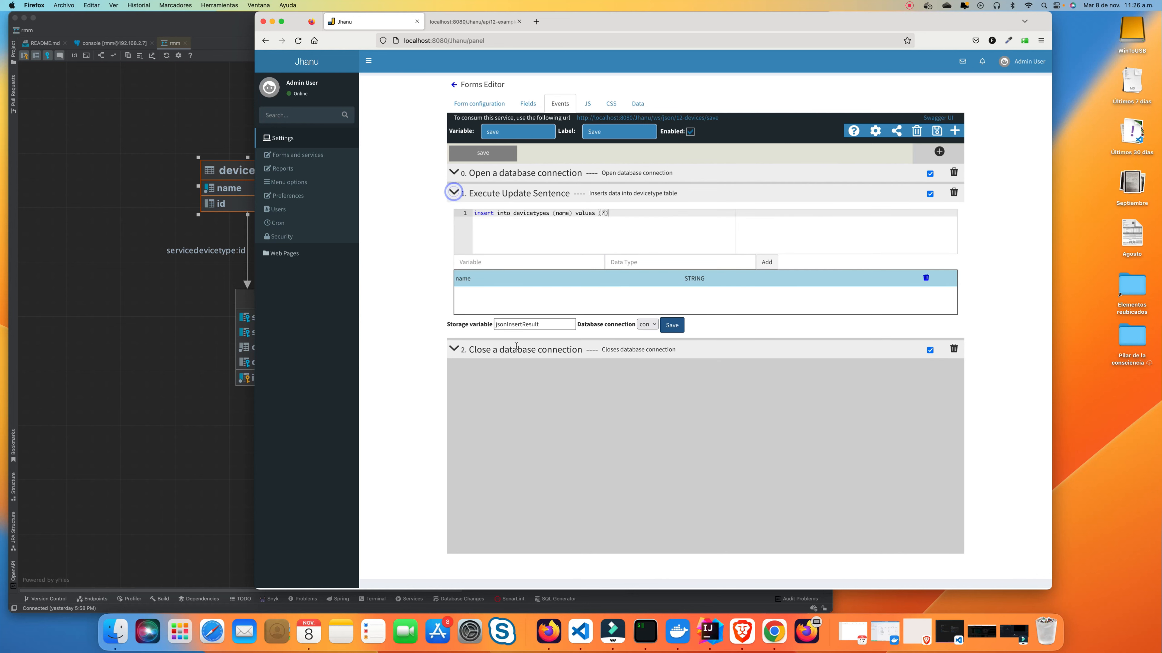
double_click(541, 323)
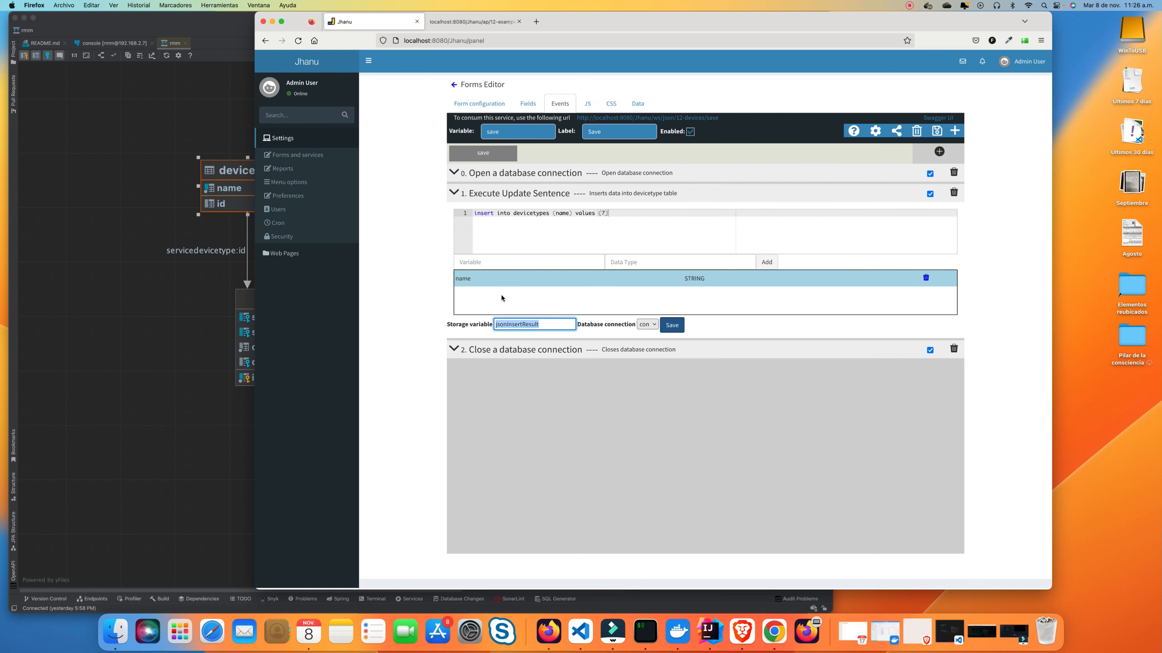
left_click(454, 193)
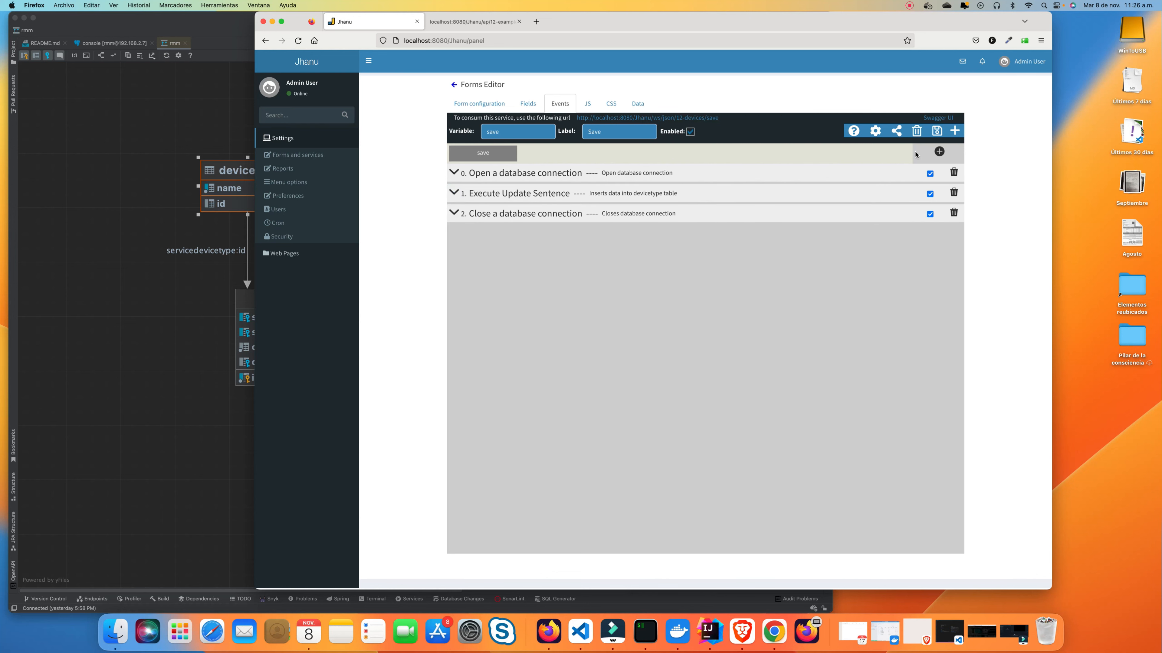
left_click(939, 152)
left_click(637, 137)
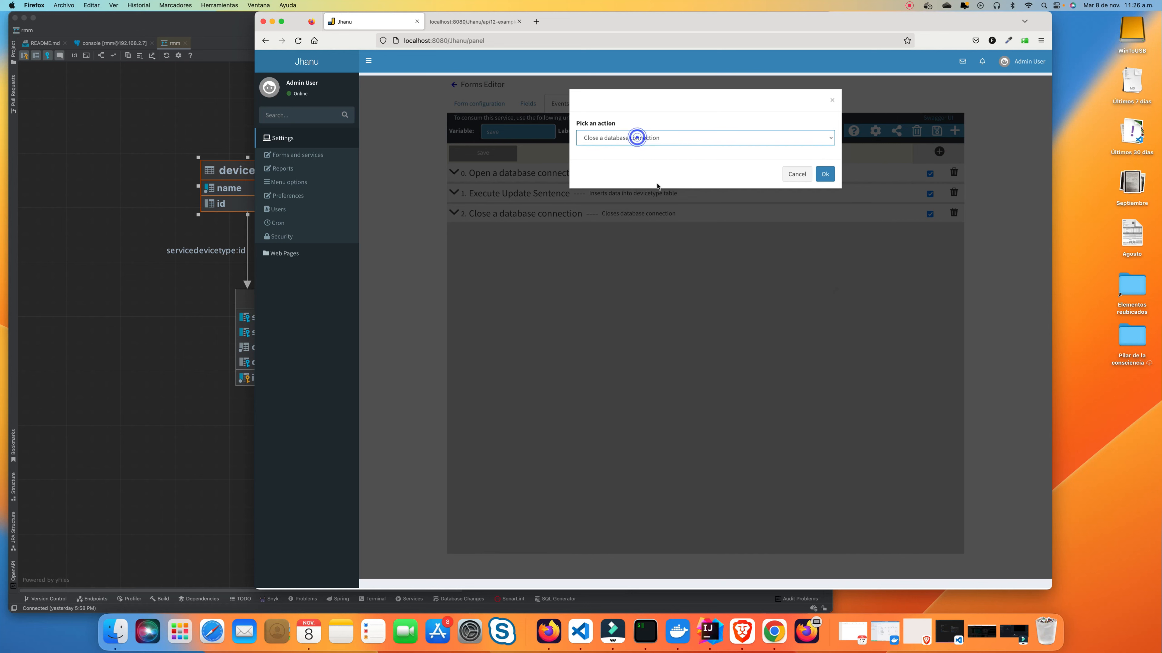
left_click(649, 143)
left_click(830, 136)
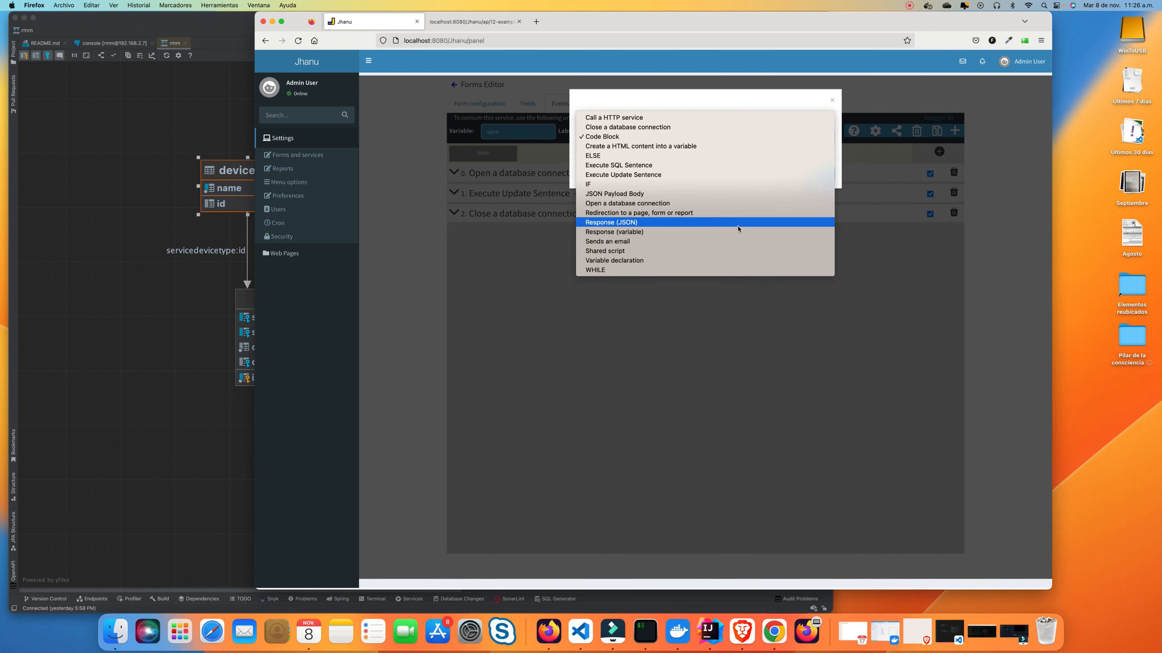
left_click(643, 223)
left_click(820, 178)
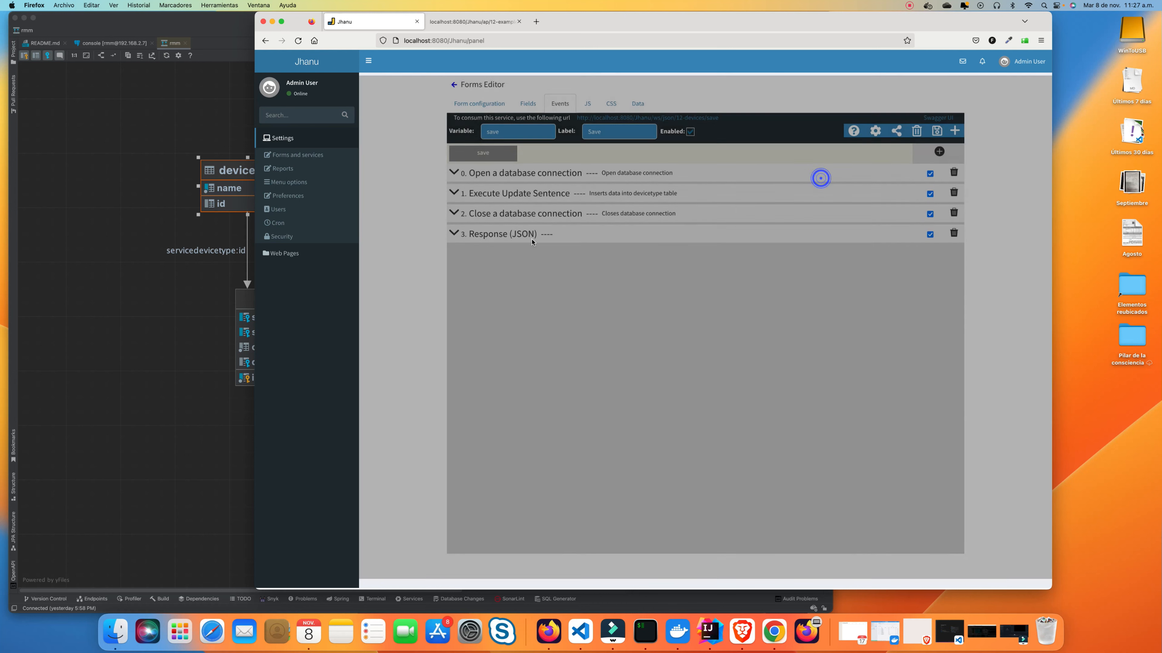
Set the response action's JSON output to jsonInsertResult, look at its output example section and save the action
left_click(452, 234)
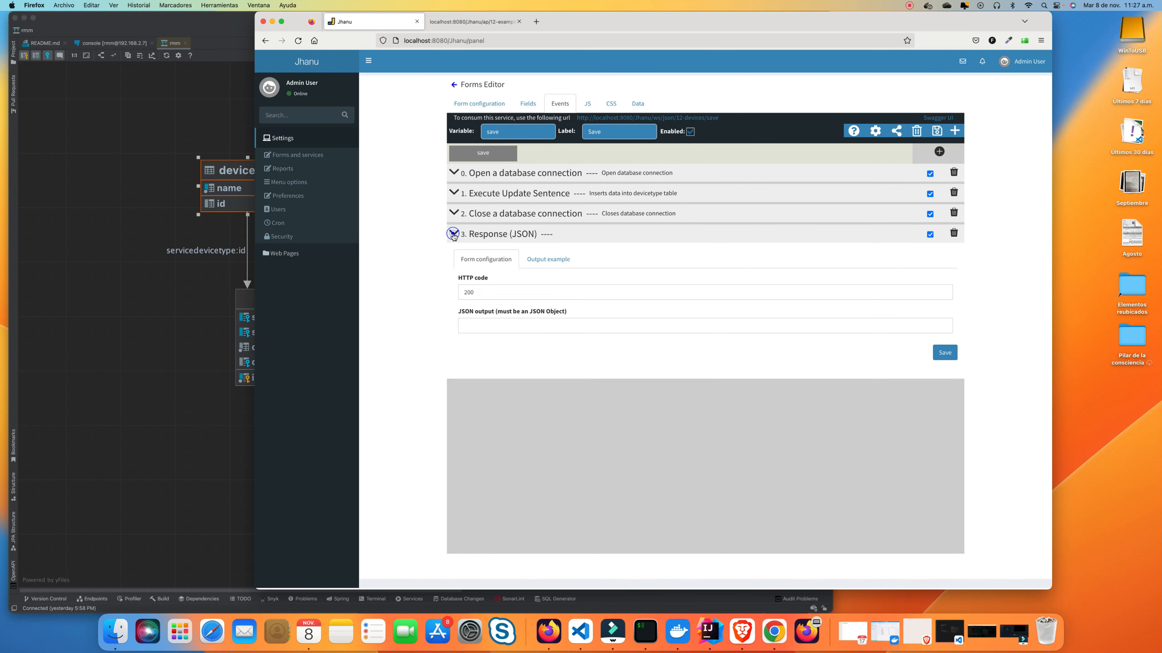
left_click(489, 325)
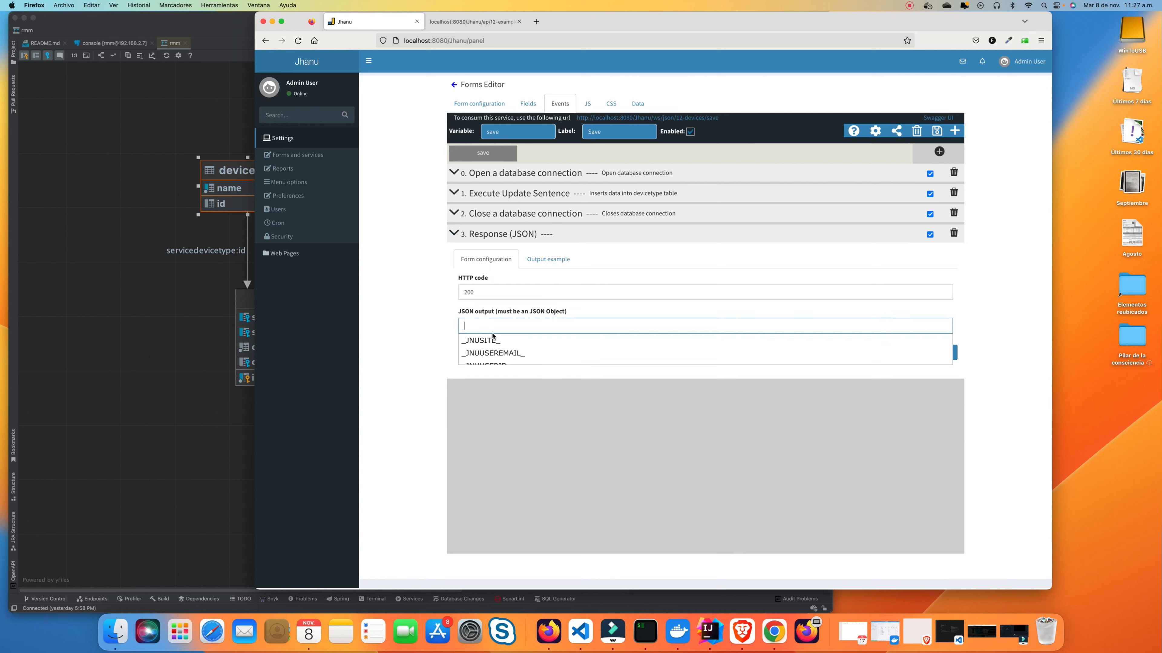
scroll(503, 343, "down", 5)
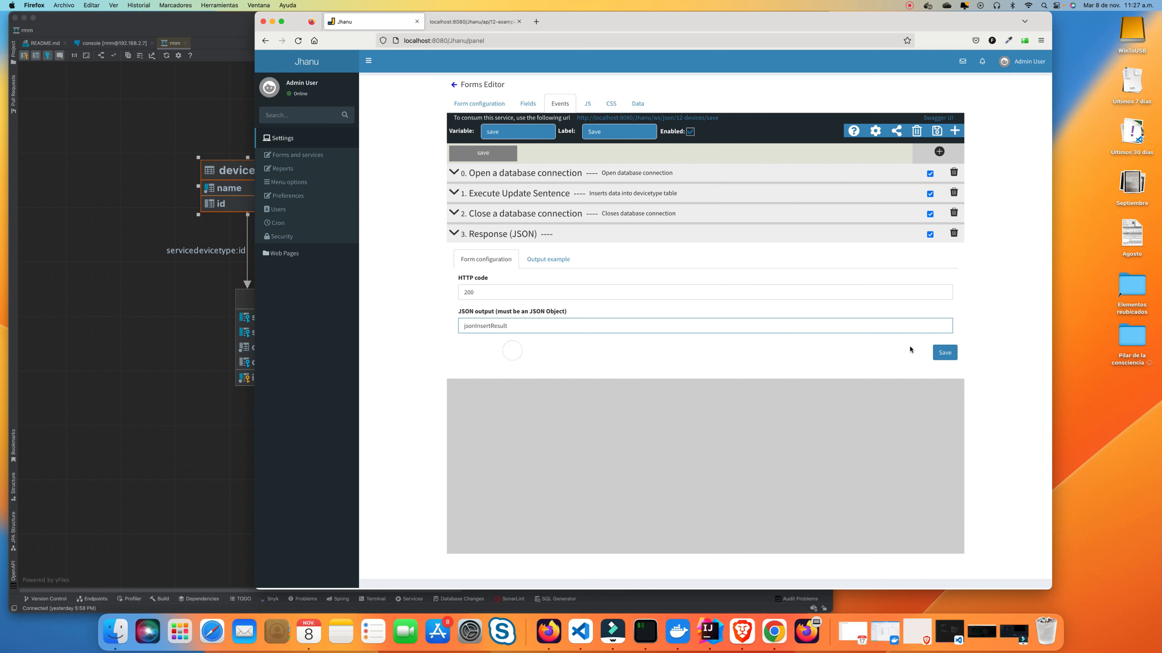
left_click(944, 352)
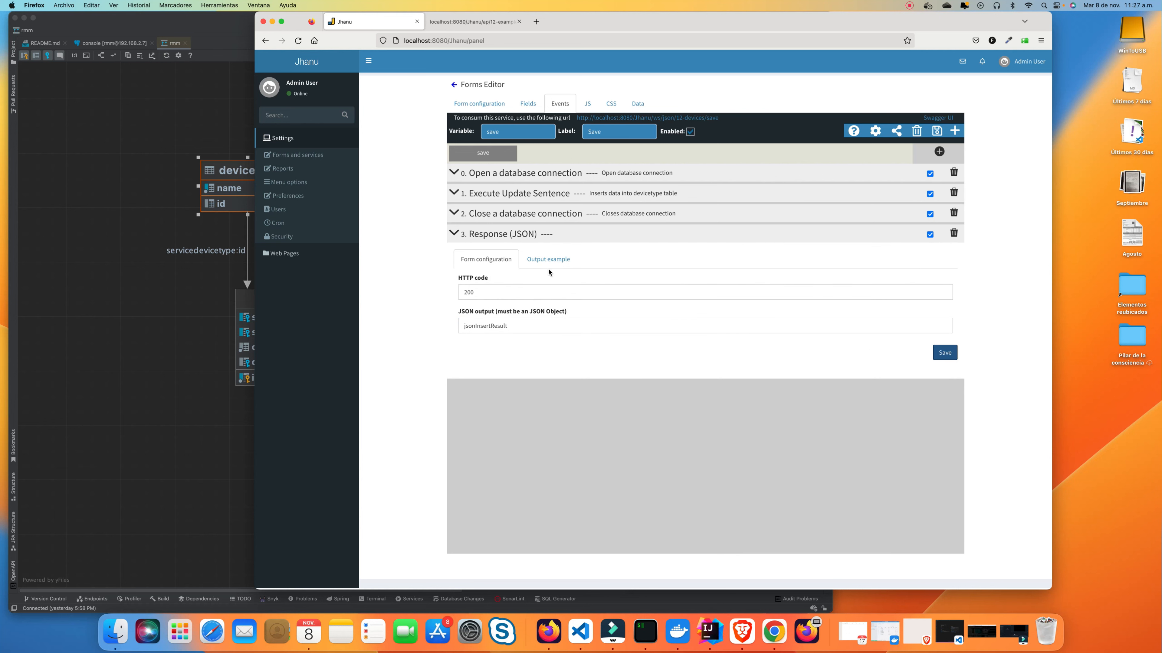
left_click(546, 260)
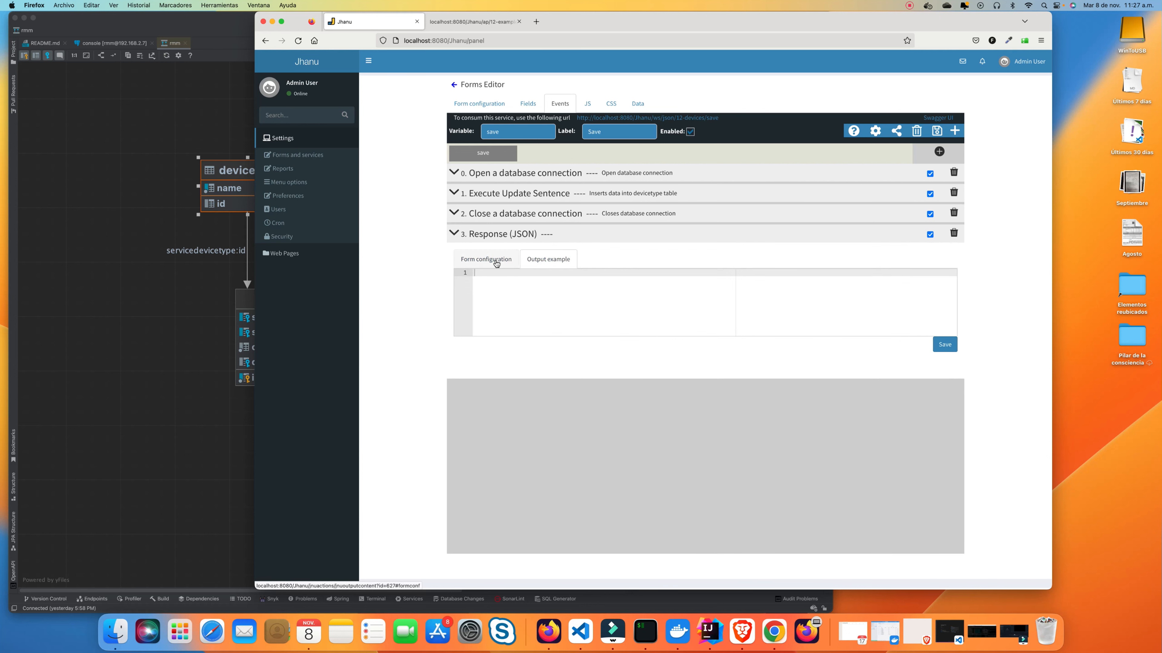
left_click(480, 260)
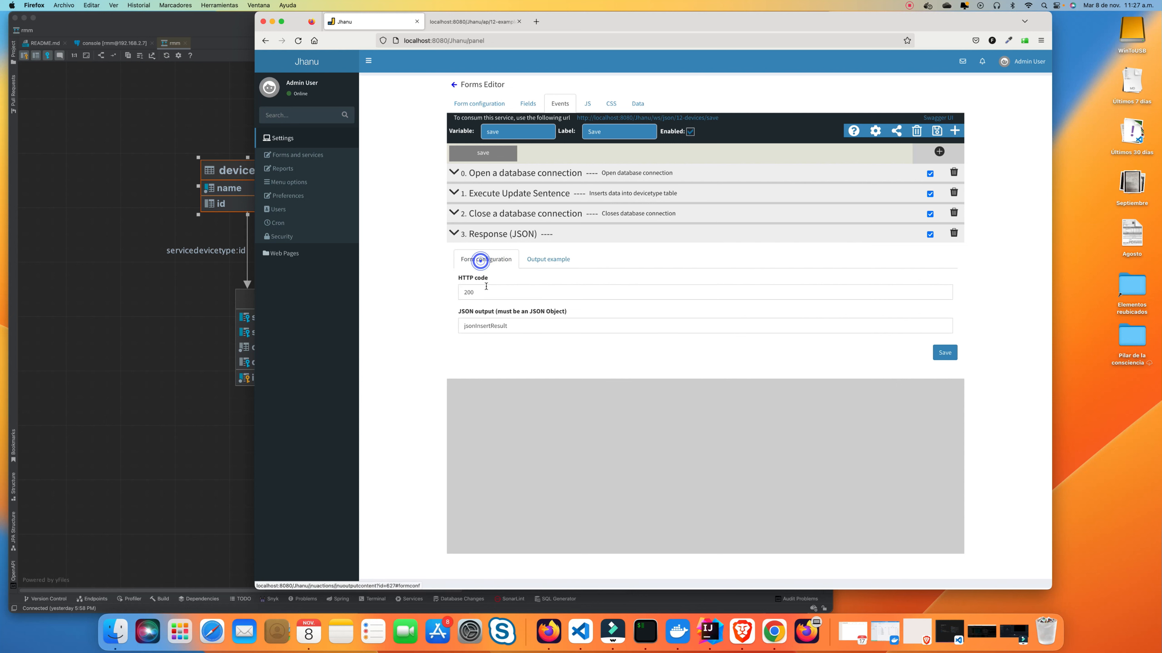
left_click(546, 259)
left_click(488, 261)
left_click(945, 352)
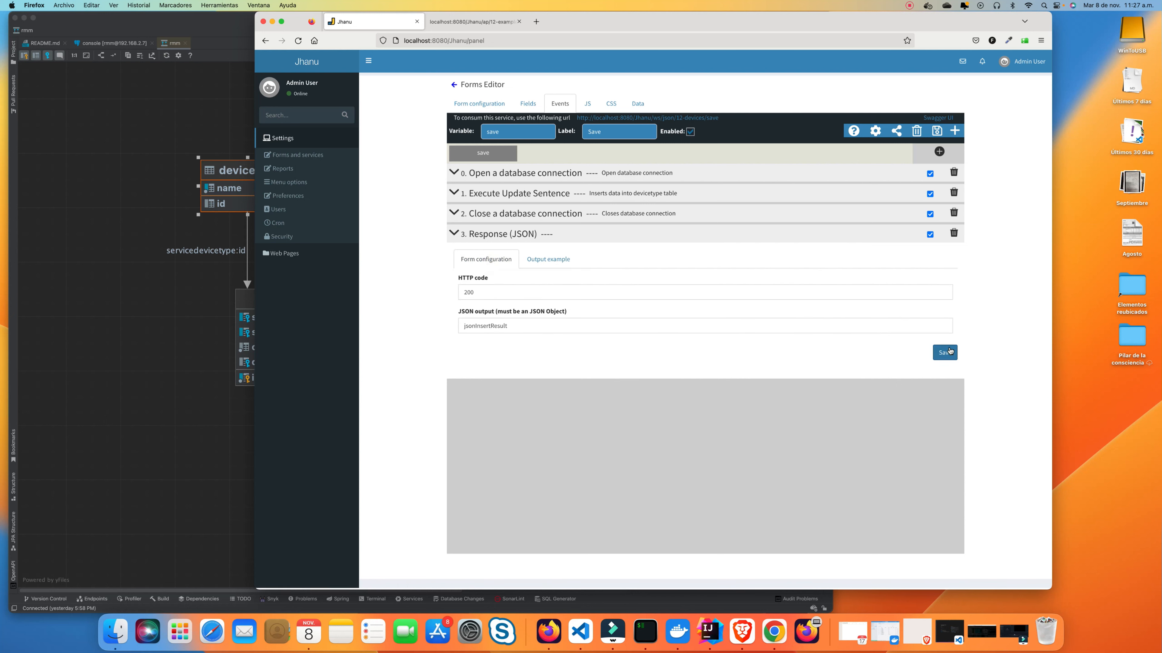
Enable the "jsonInsertResult code: 200" output in the save event's configuration and confirm it
left_click(875, 132)
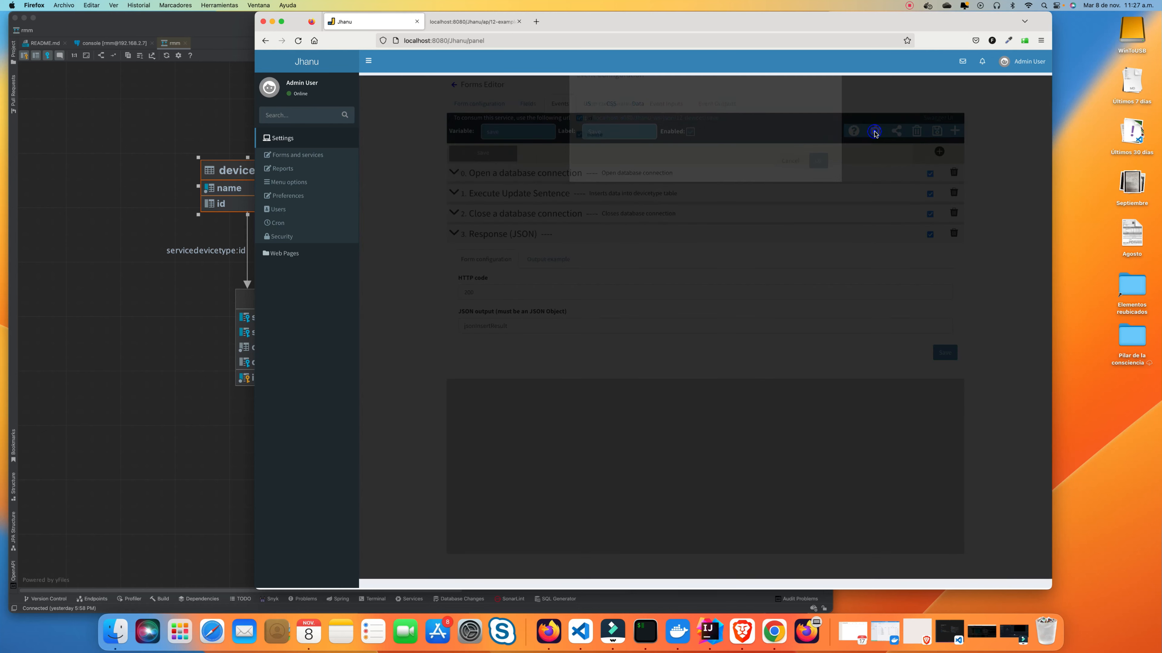
left_click(710, 133)
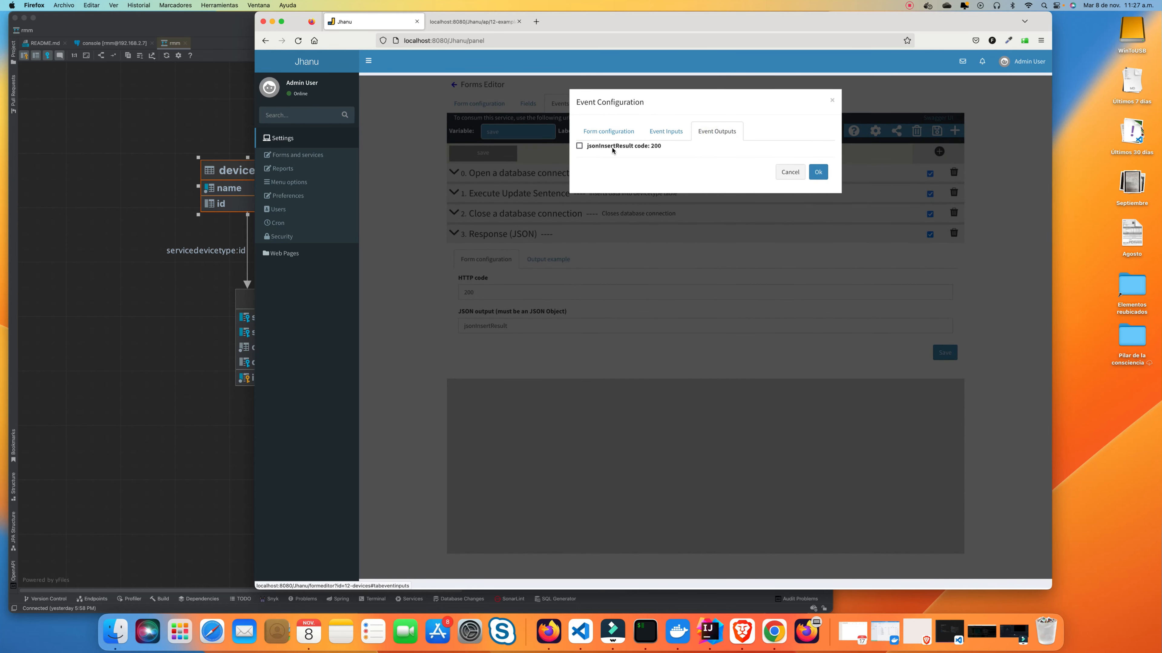
left_click(579, 145)
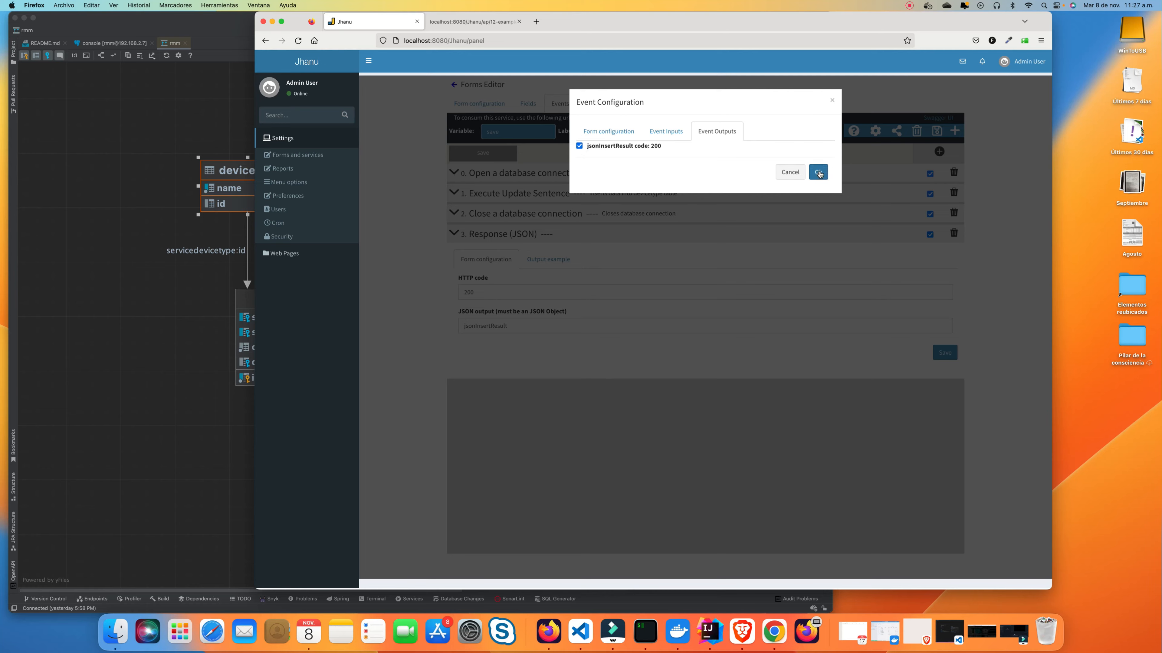
left_click(818, 172)
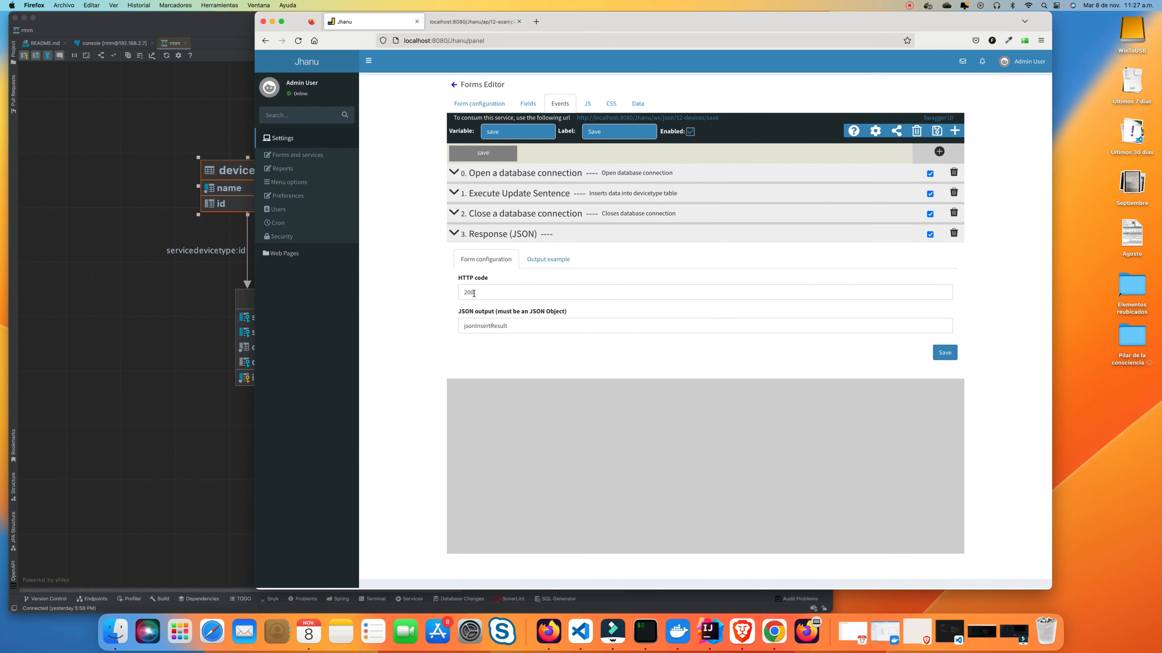
Save the Response (JSON) action and examine the POST /save endpoint of the devices form in Swagger UI
left_click(945, 354)
left_click(929, 119)
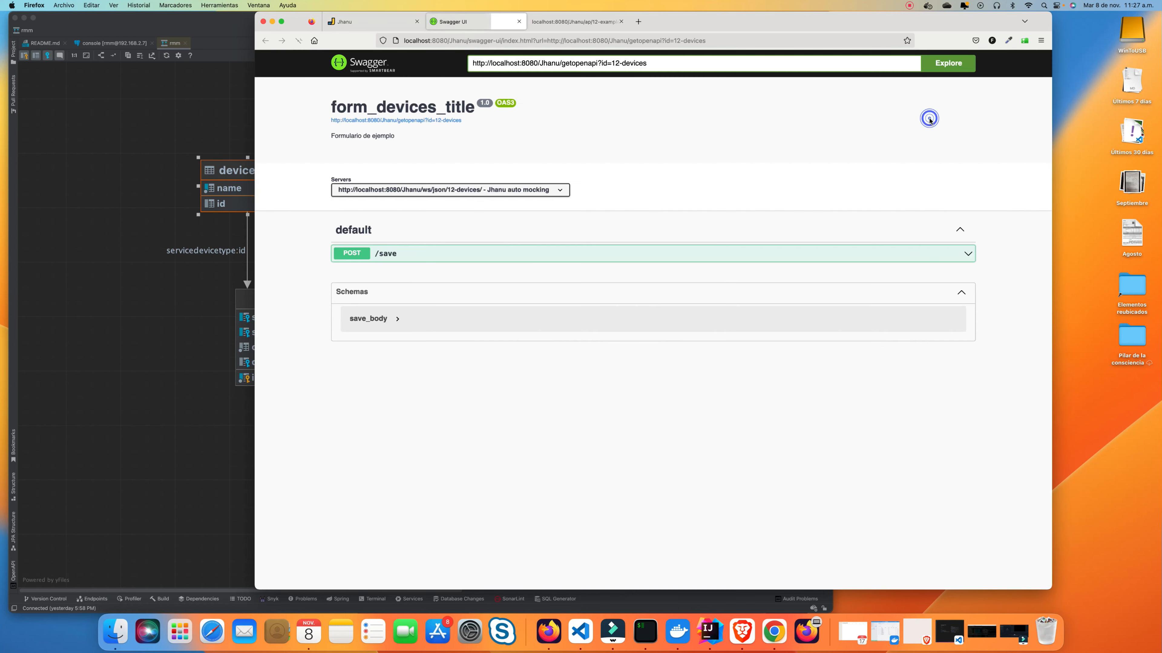
left_click(398, 253)
scroll(494, 340, "down", 3)
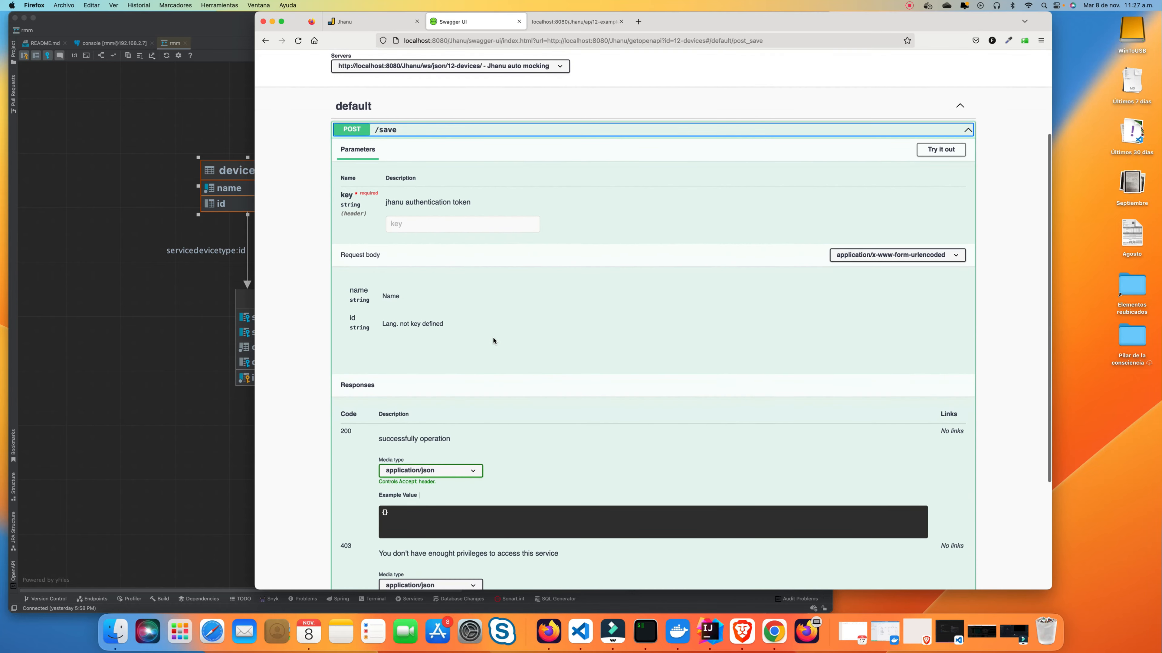
scroll(493, 339, "up", 3)
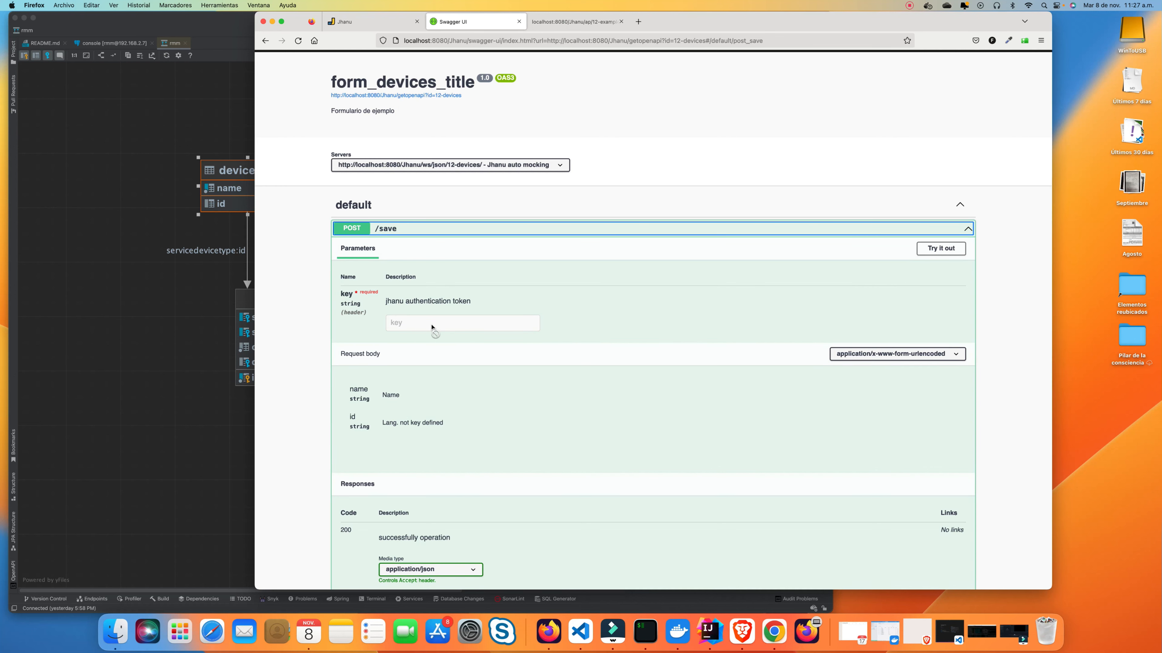
Return to the form's save event, switch to IntelliJ IDEA and open the data of the devicetypes table
left_click(357, 22)
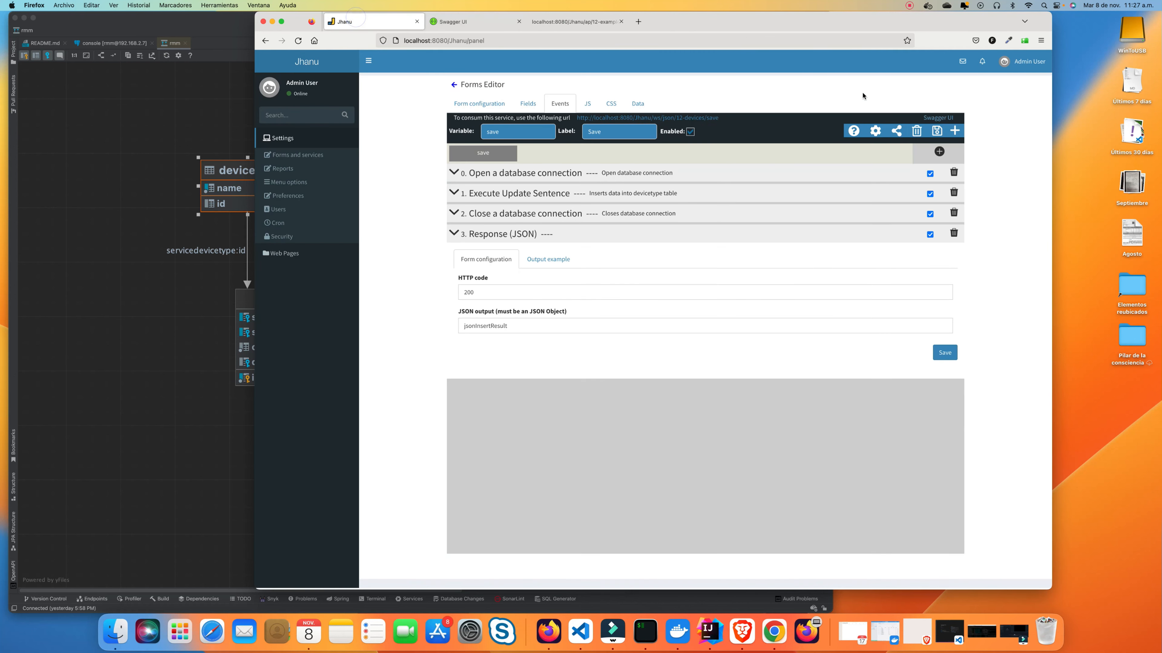
left_click(895, 133)
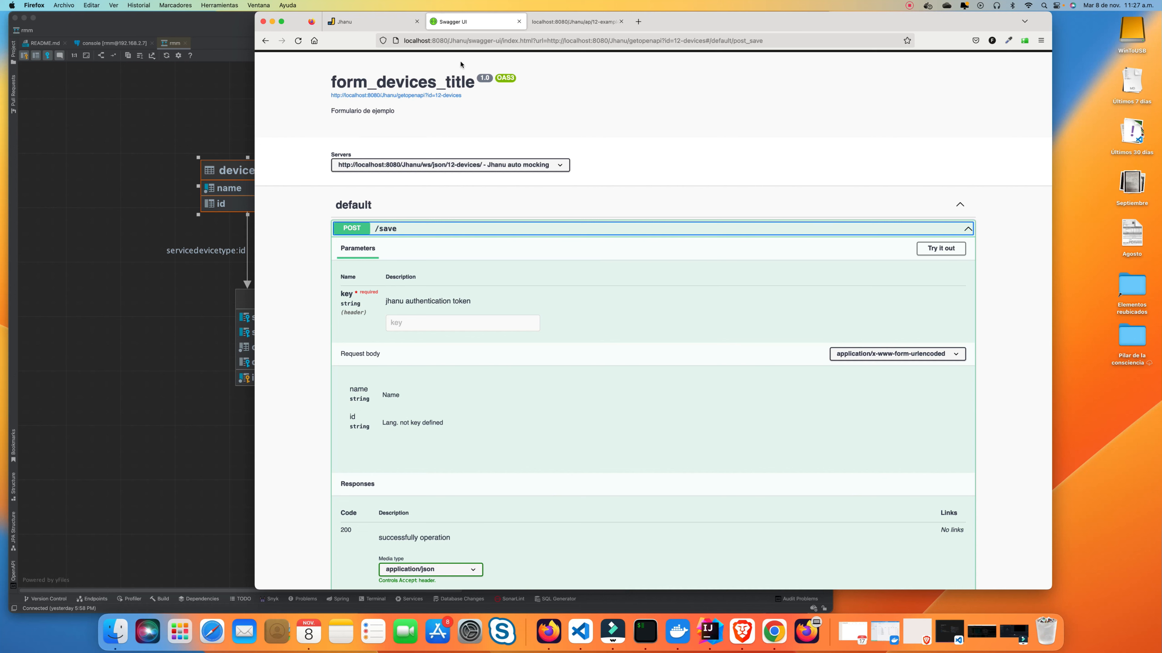
left_click(361, 22)
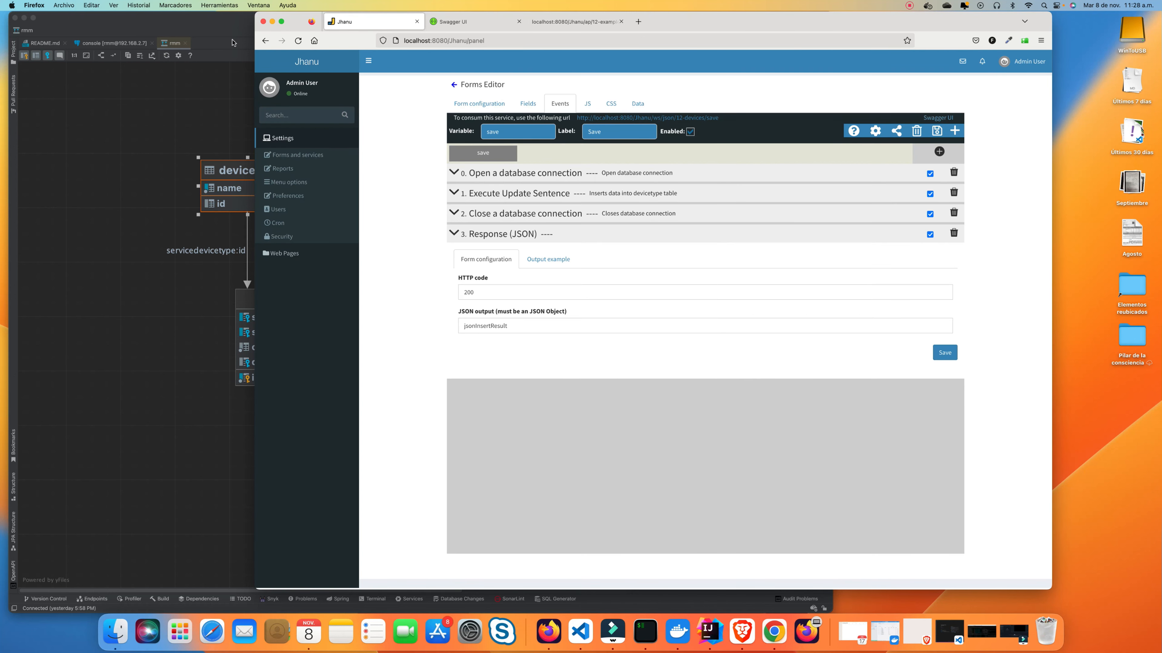
left_click(207, 28)
double_click(700, 153)
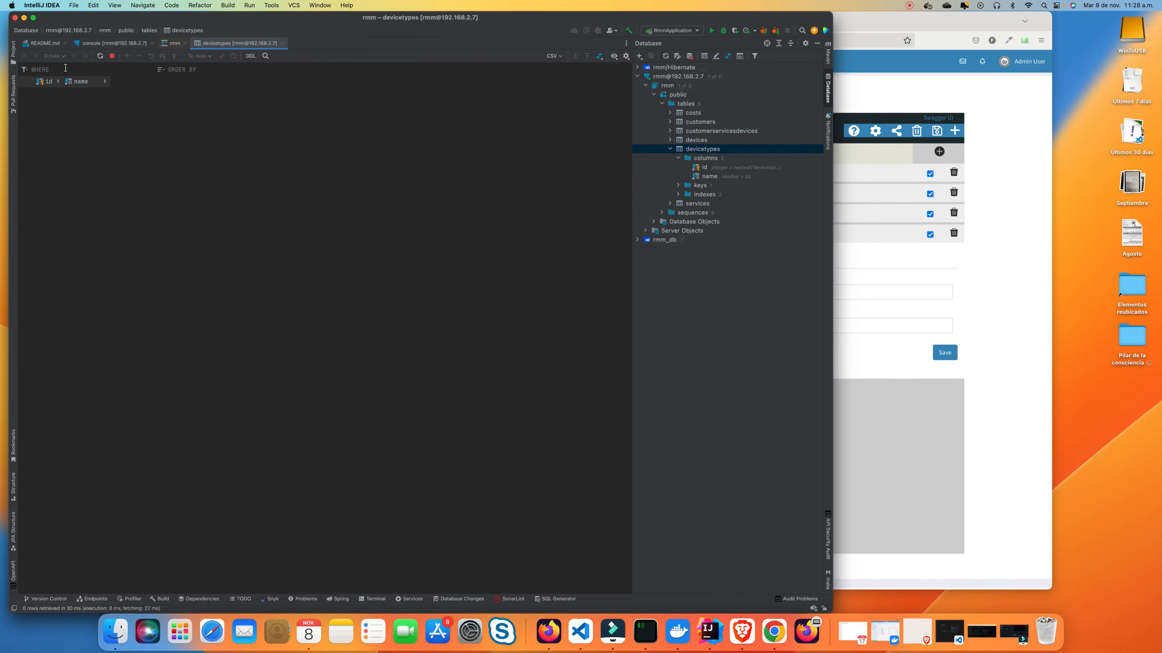
Save a device type named Windows through the reloaded Devices Types form in Firefox and refresh the devicetypes data in IntelliJ IDEA
left_click(906, 20)
left_click(457, 21)
left_click(590, 22)
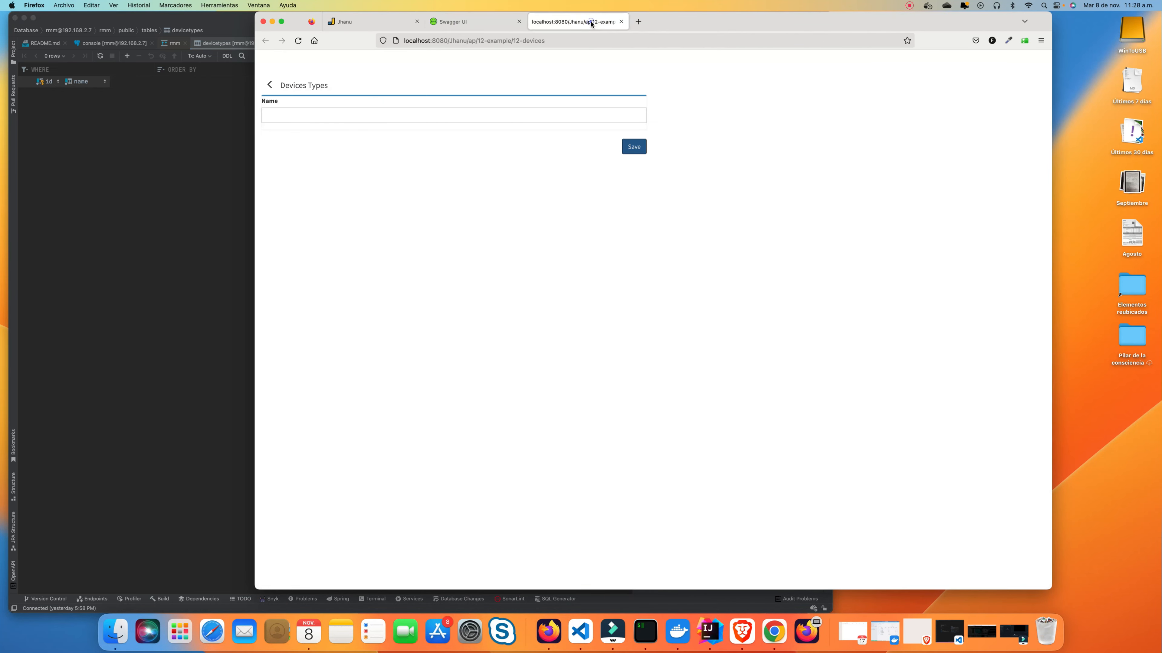
left_click(297, 40)
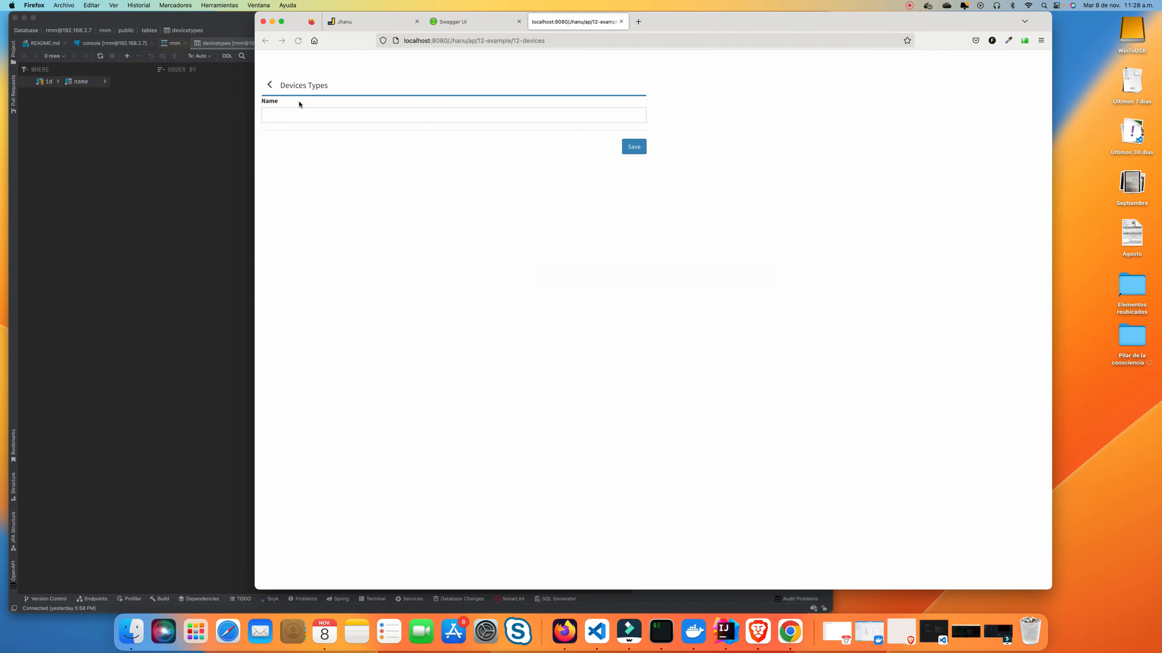
left_click(298, 113)
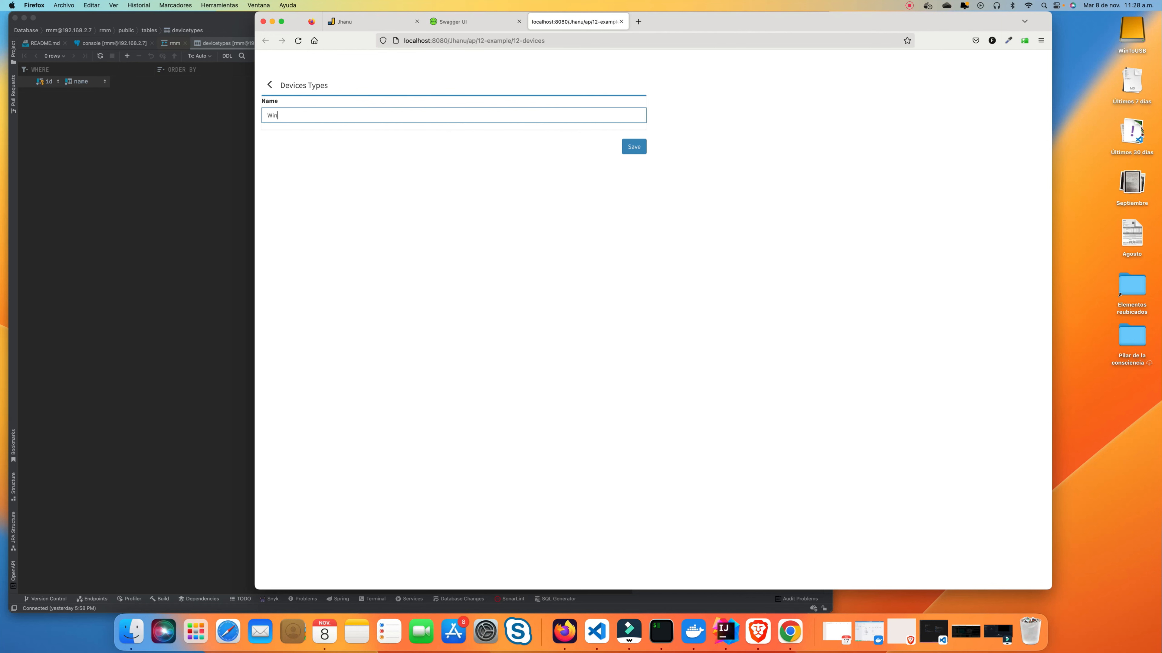
left_click(630, 147)
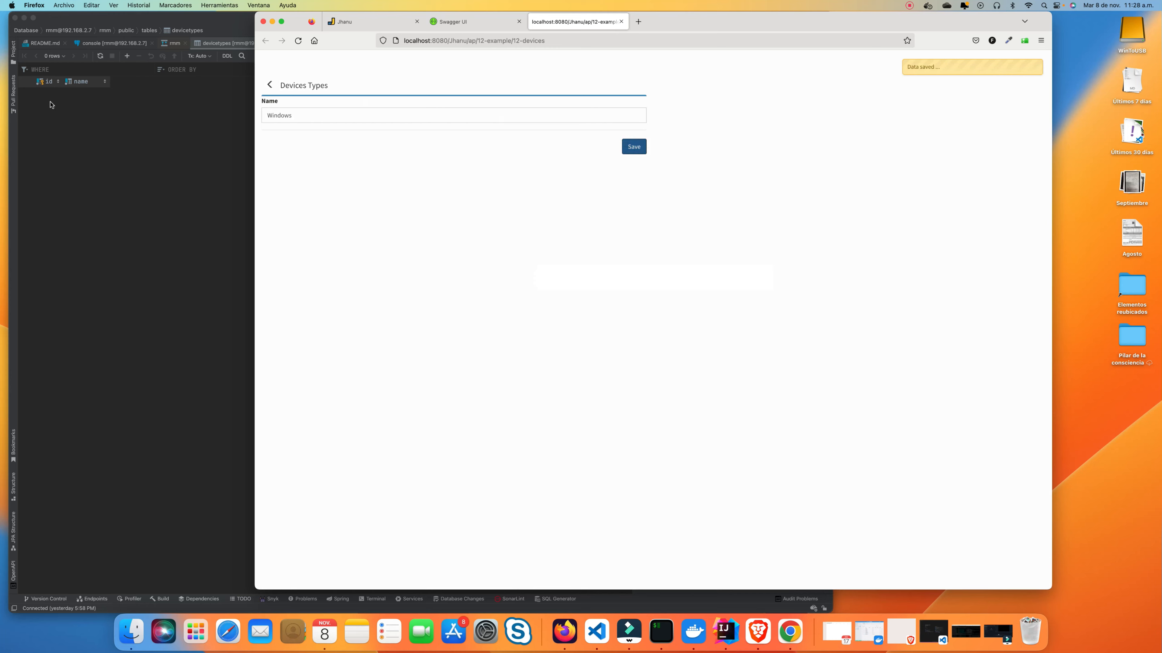
left_click(89, 120)
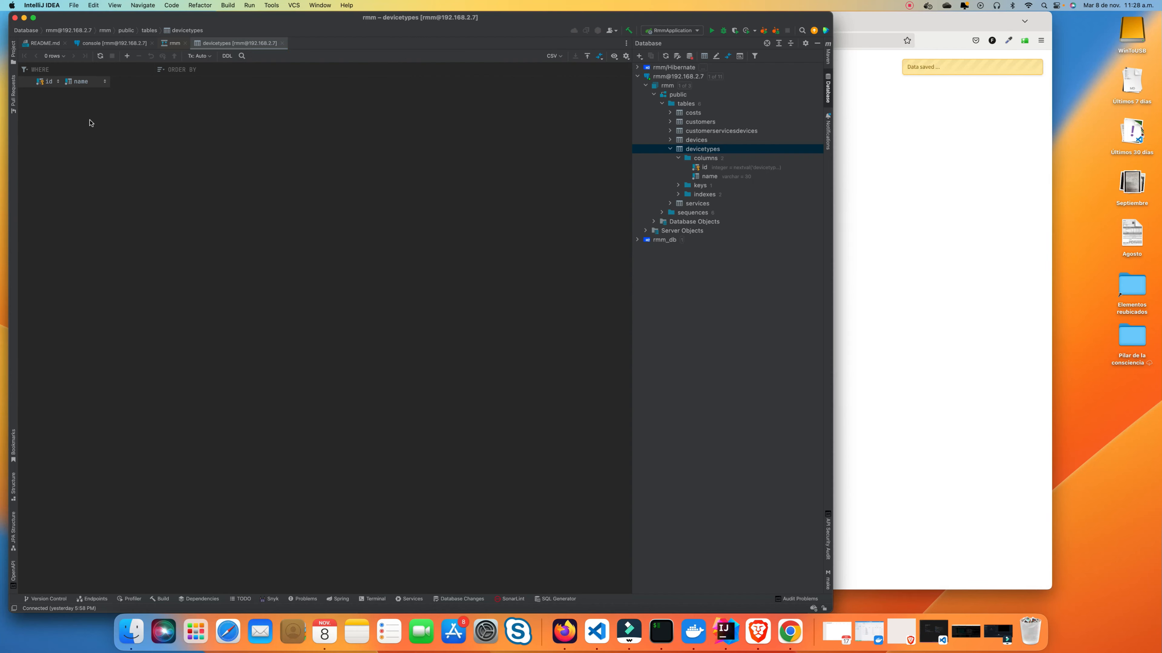
left_click(100, 55)
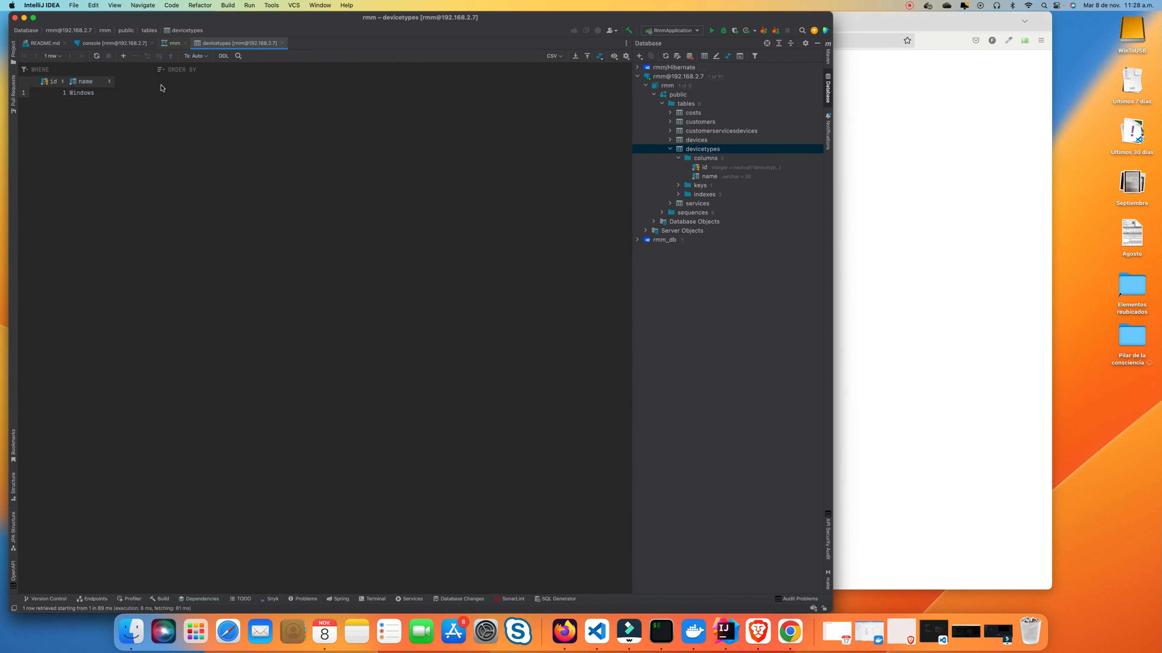
Save another device type named MAC through the form in Firefox and refresh the devicetypes data in IntelliJ IDEA
left_click(863, 27)
left_click_drag(324, 115, 251, 113)
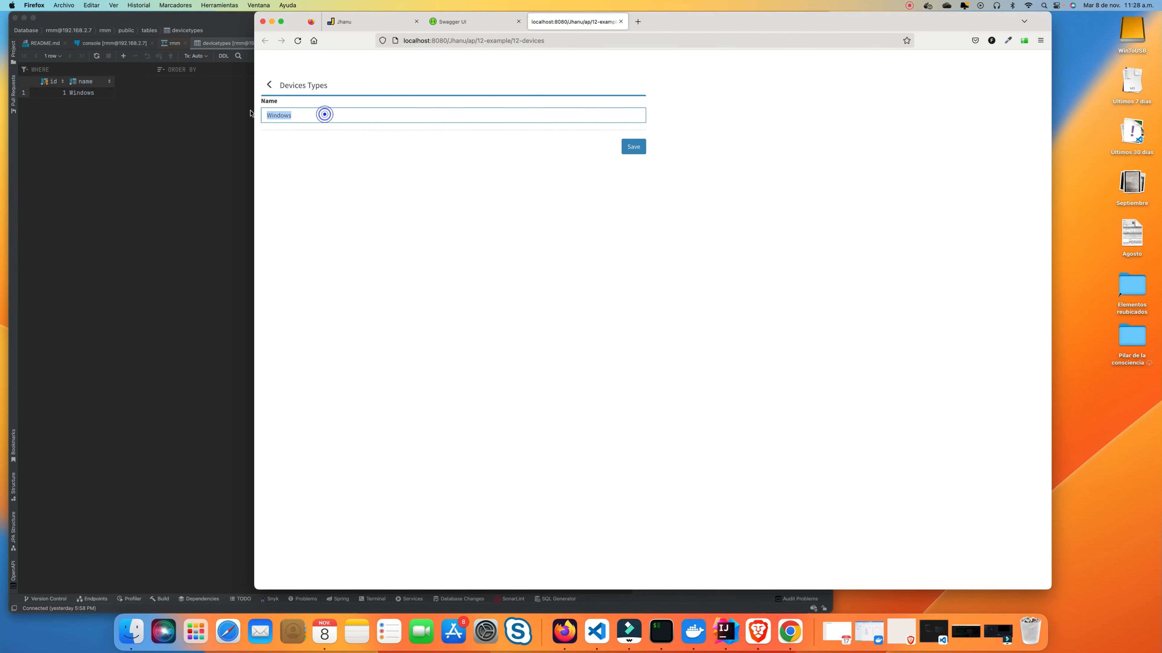
type("MAC")
left_click(634, 146)
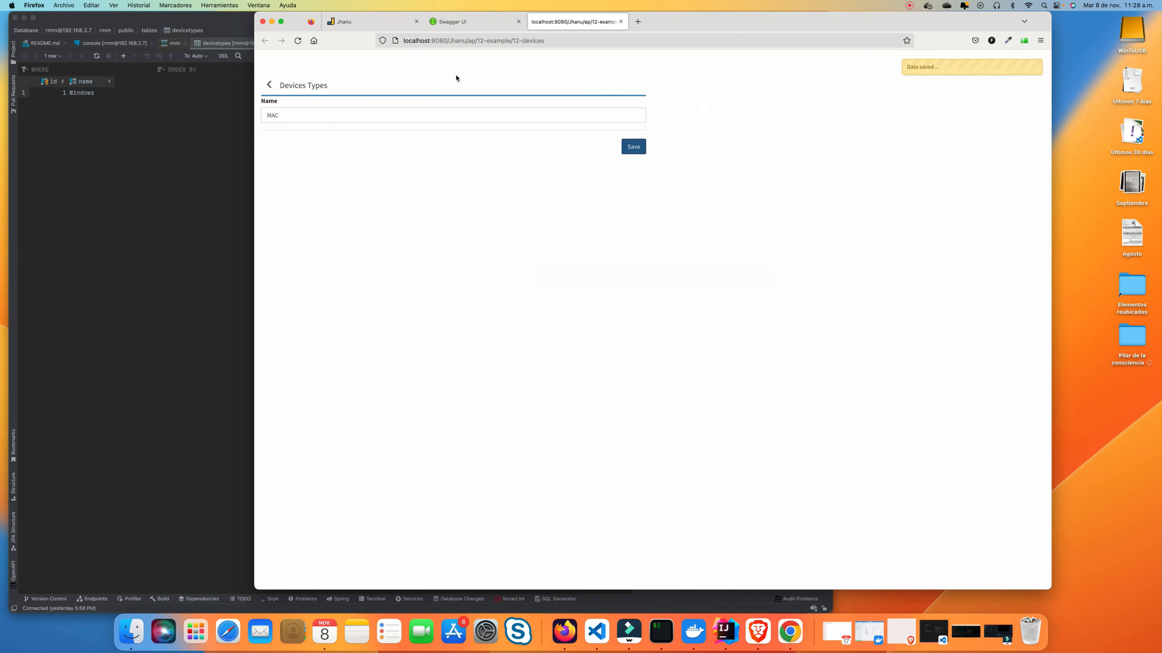
left_click(148, 161)
left_click(97, 56)
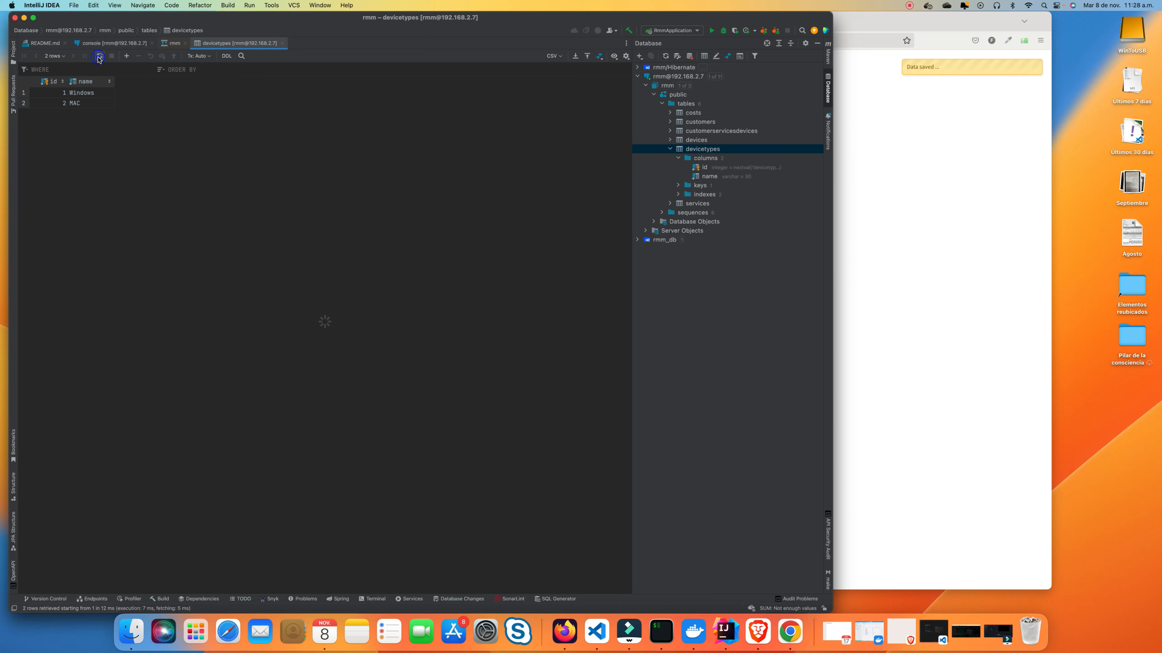
Switch back to Firefox and examine the POST /save endpoint's authentication key, request body and responses in Swagger UI
left_click(924, 320)
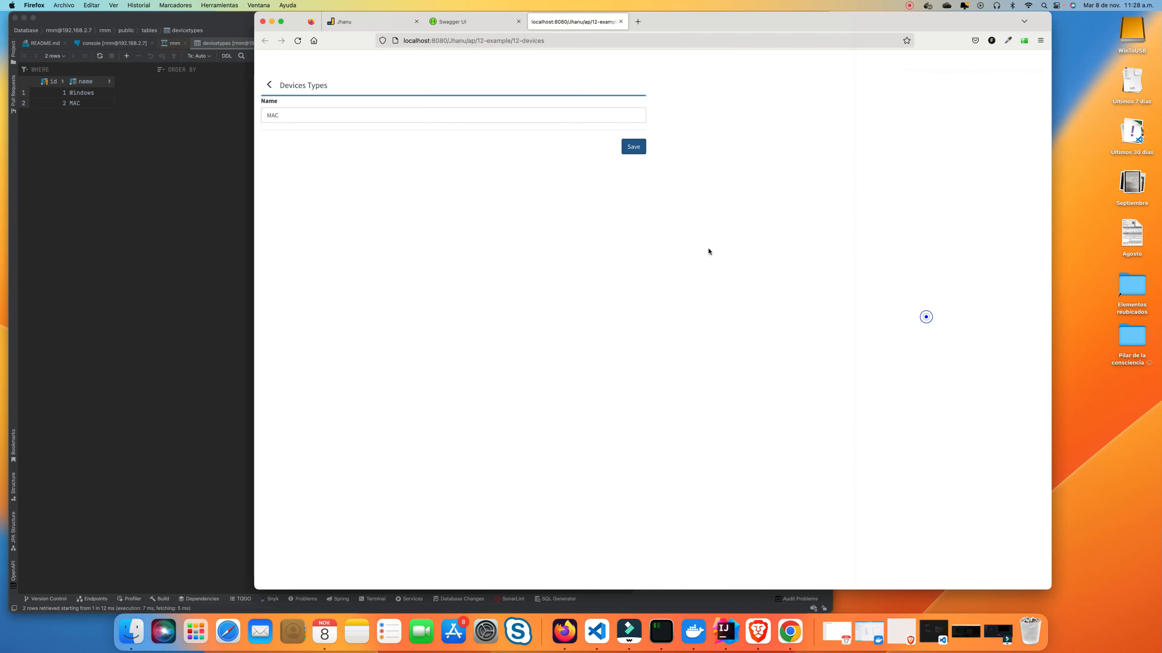
left_click(478, 21)
scroll(450, 345, "down", 3)
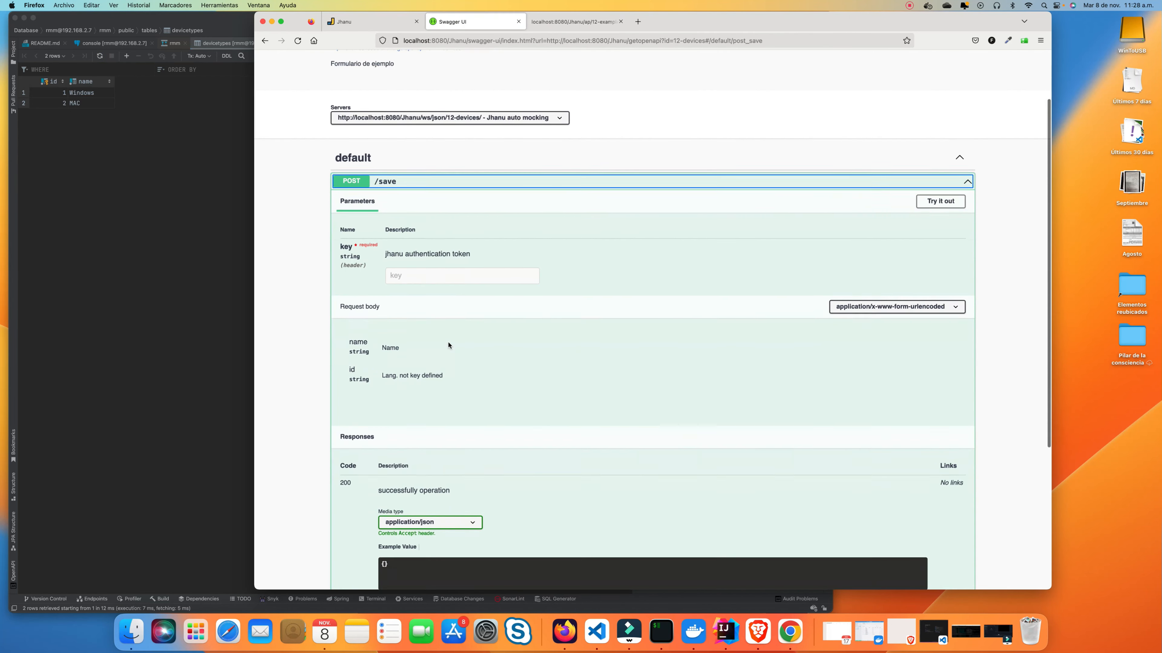
scroll(455, 306, "up", 3)
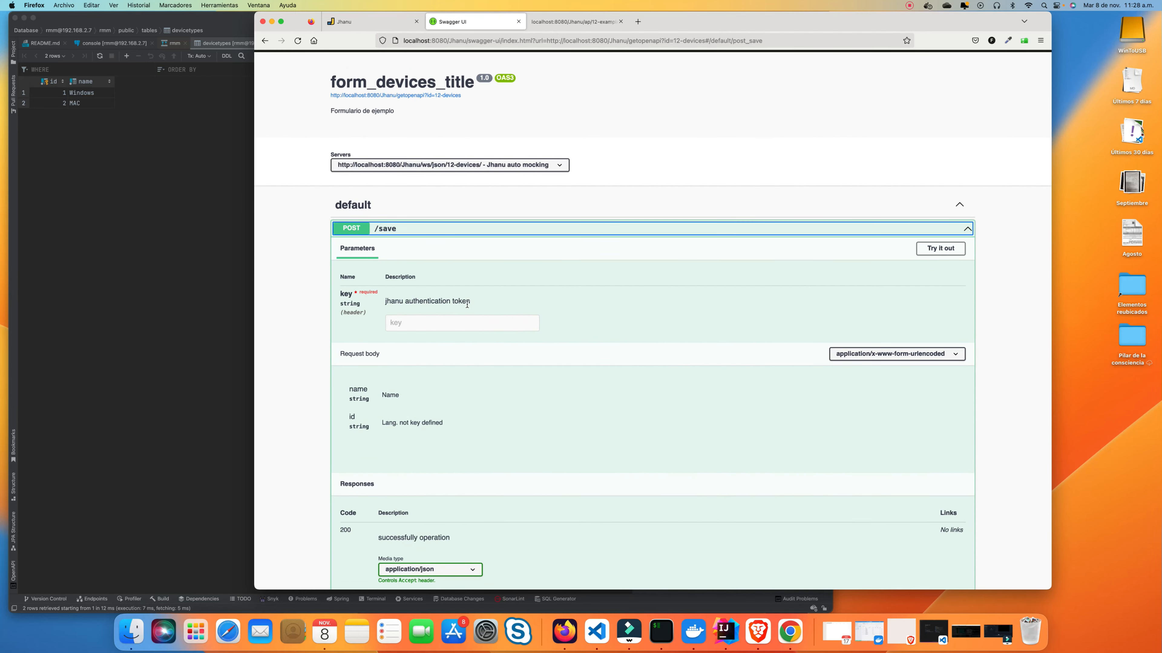
scroll(467, 305, "down", 4)
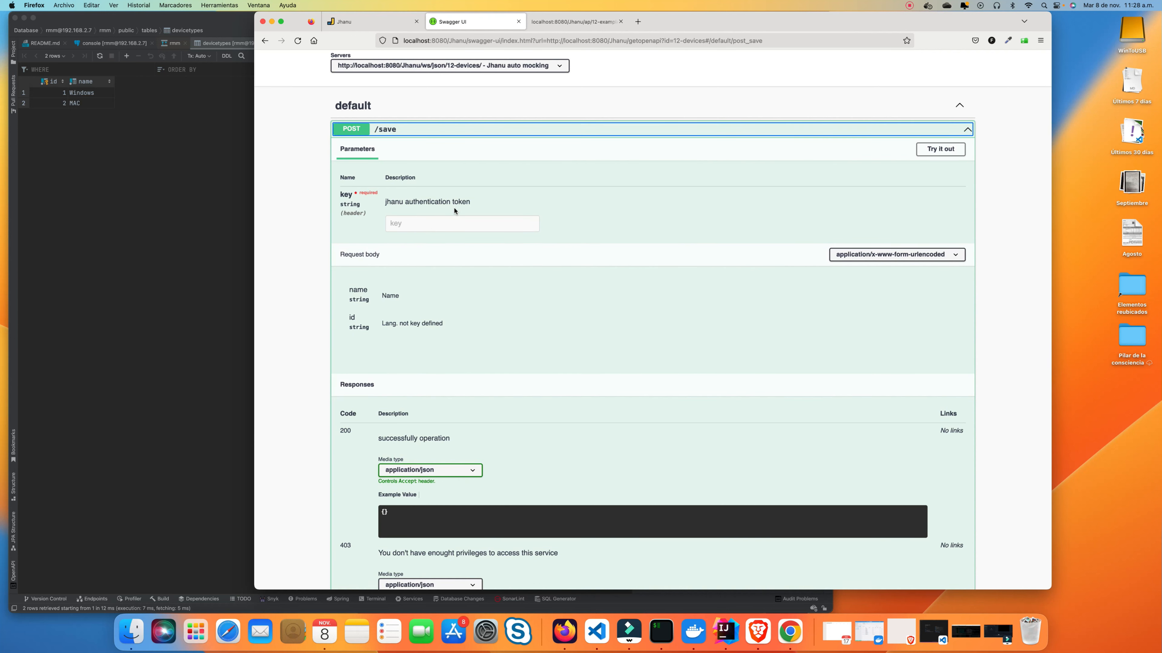
Reload the Jhanu panel's welcome page, open the OpenAPI 3.0 documentation and expand the /api/v1/login endpoint
left_click(366, 22)
left_click_drag(469, 41, 539, 40)
key("BackSpace")
key("Return")
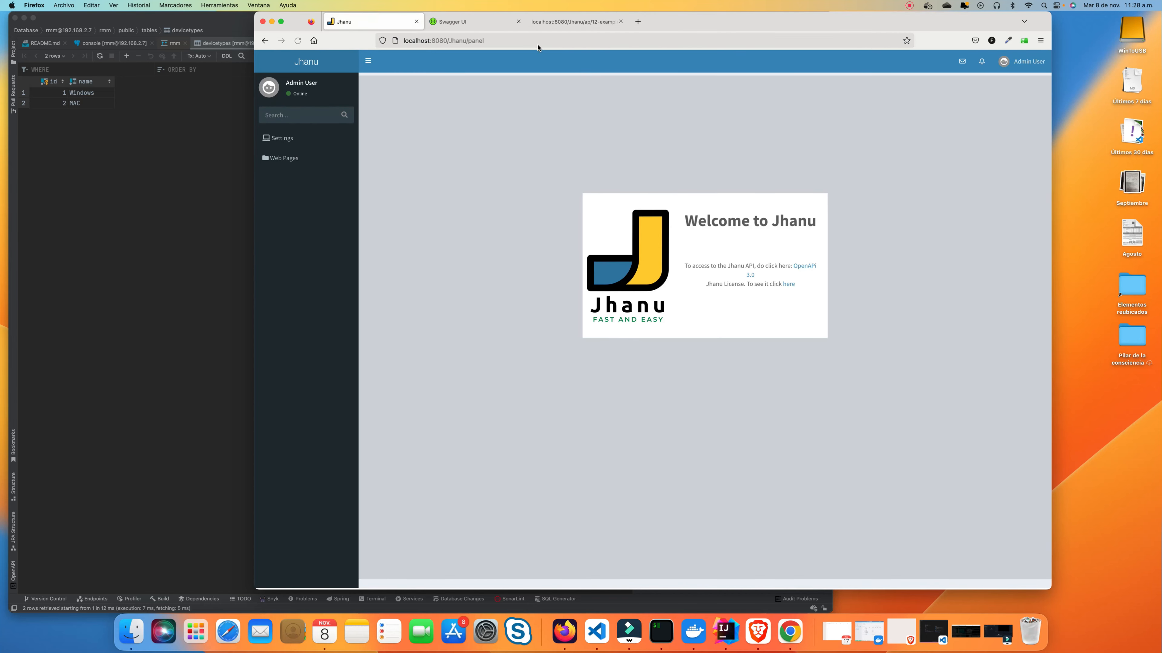
left_click(807, 269)
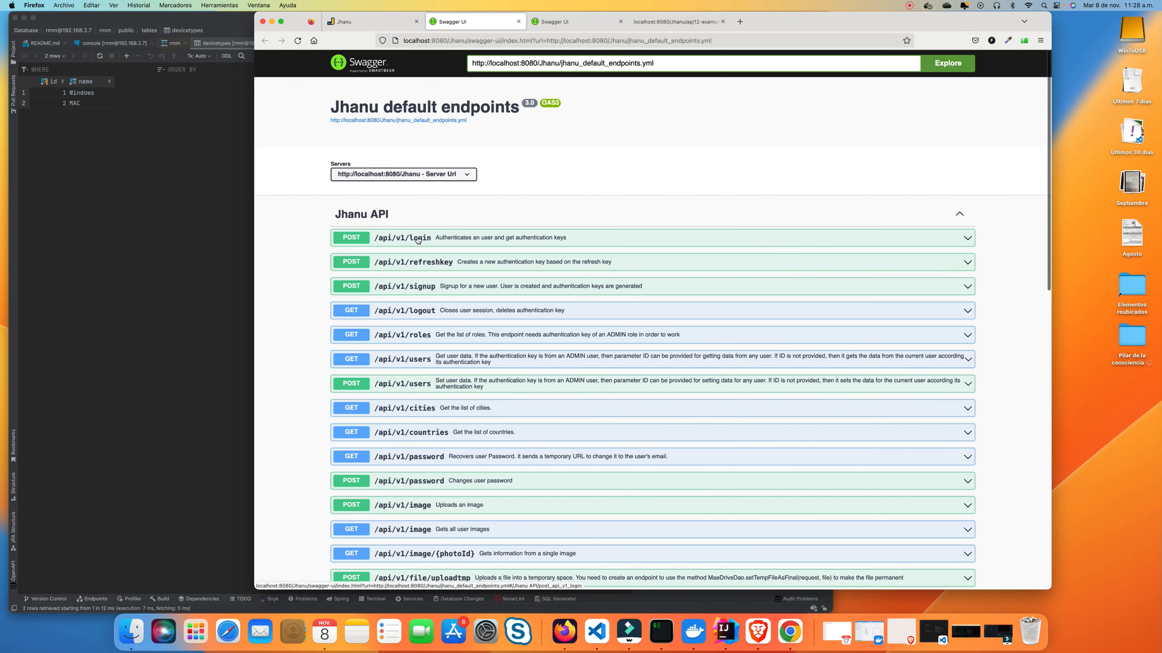
left_click(414, 239)
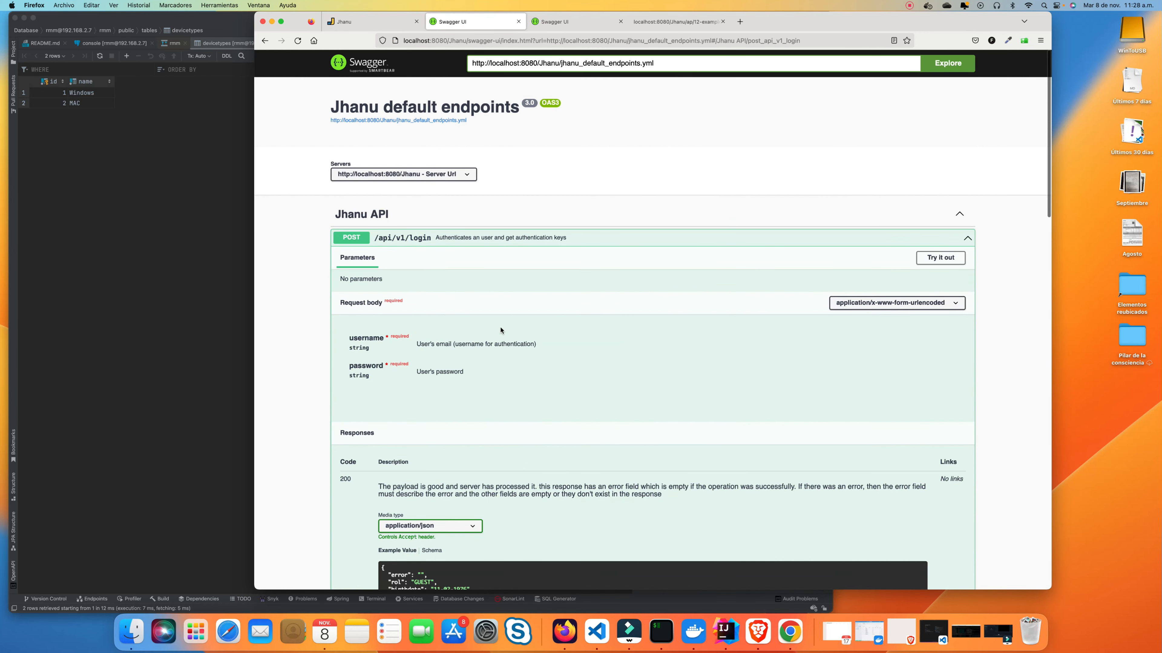
Review the /save endpoint's key parameter alongside the login endpoint's documentation and return to the Devices Types form
left_click(594, 21)
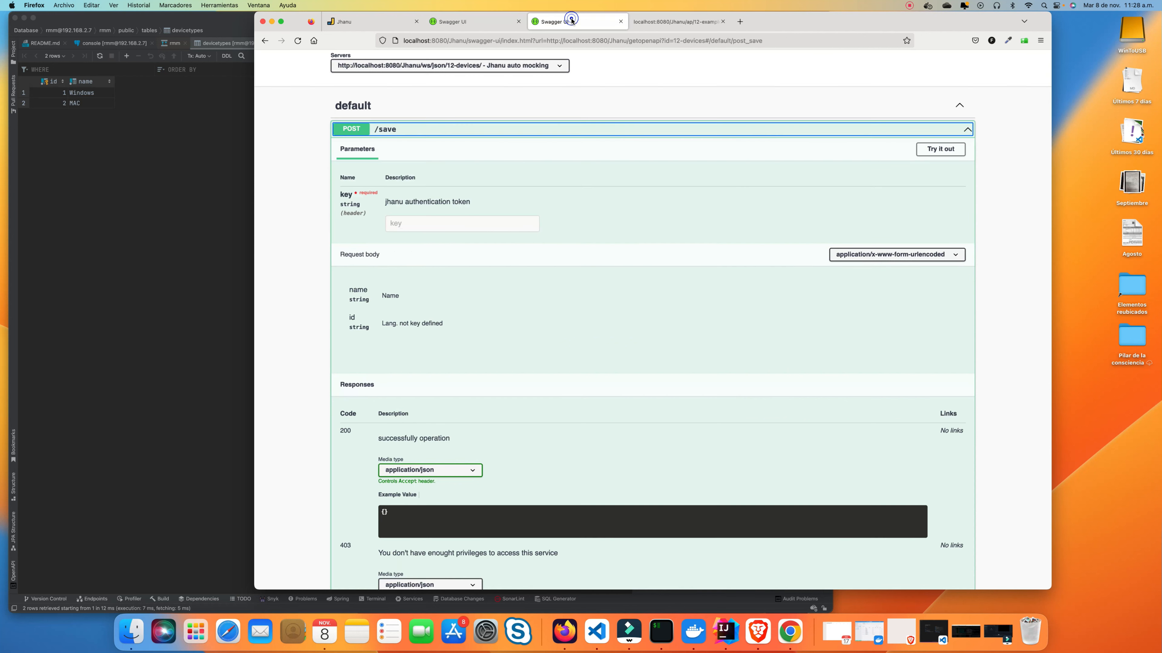
left_click(398, 223)
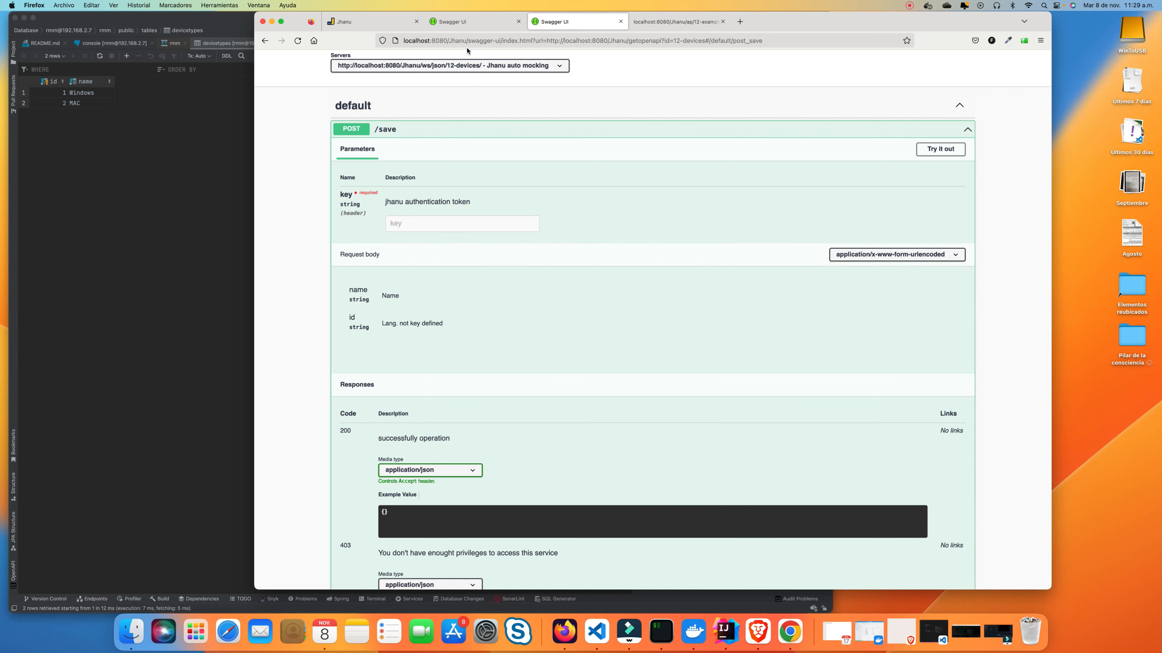
left_click(382, 20)
left_click(459, 20)
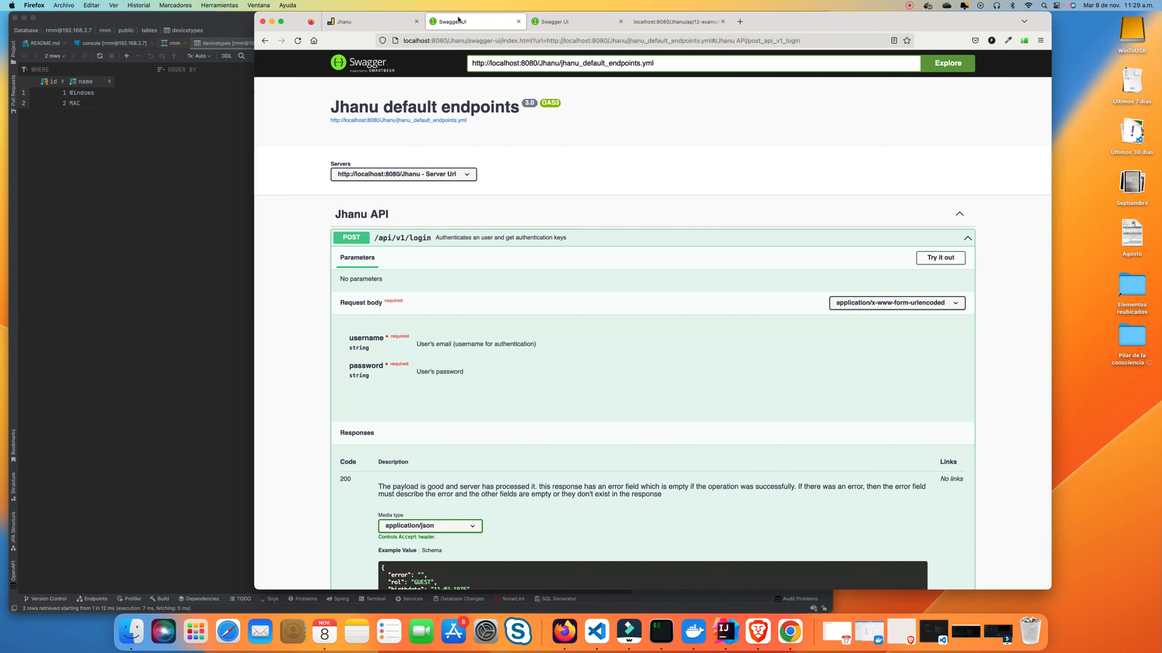
left_click(666, 21)
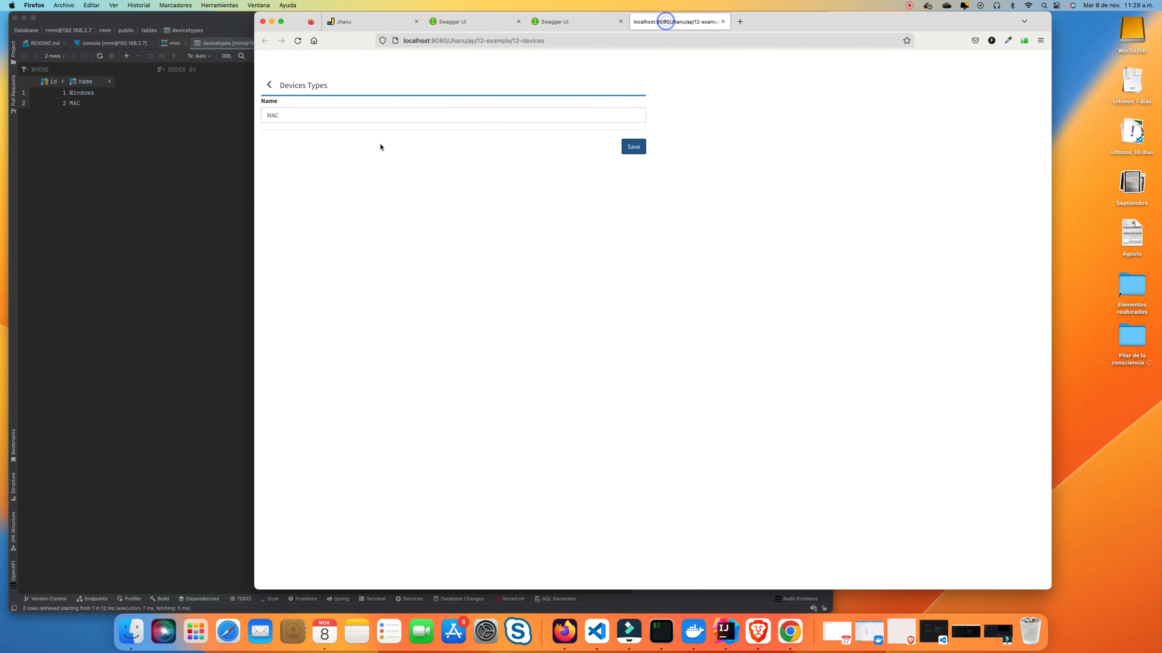